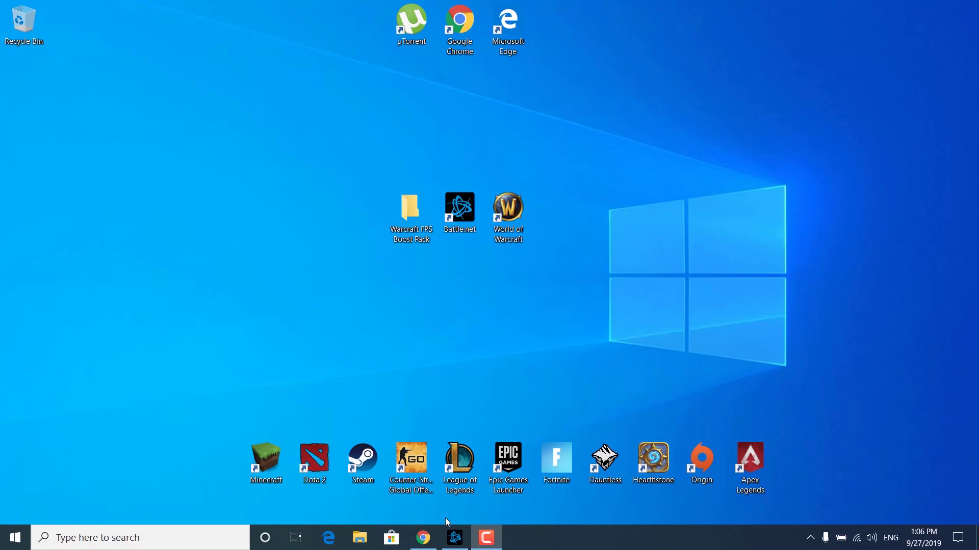
- Open the Battle.net launcher from its taskbar icon
click(454, 538)
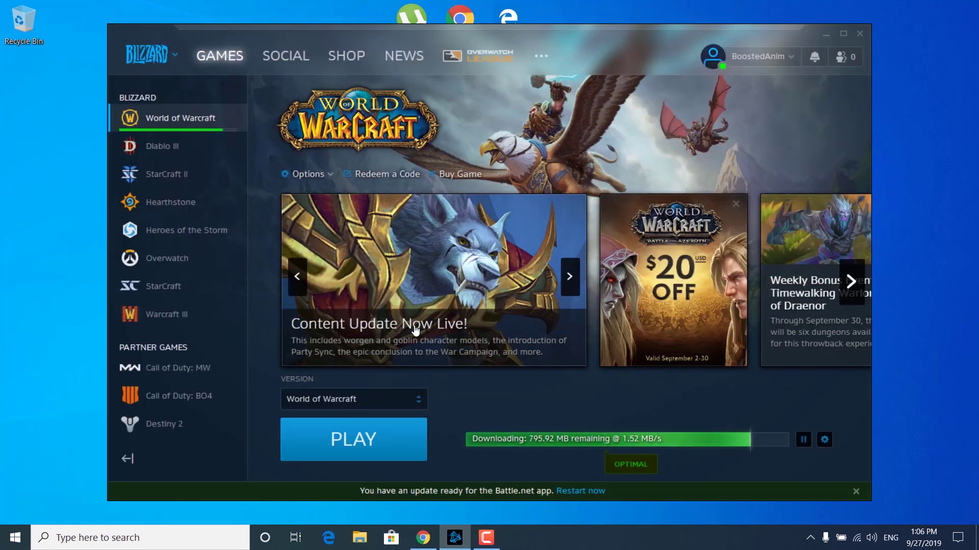
click(170, 58)
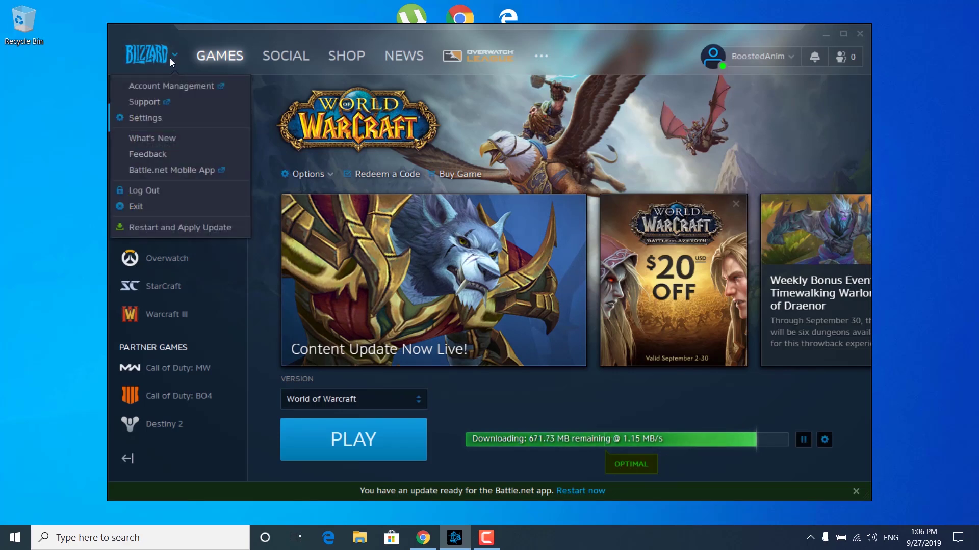
click(157, 119)
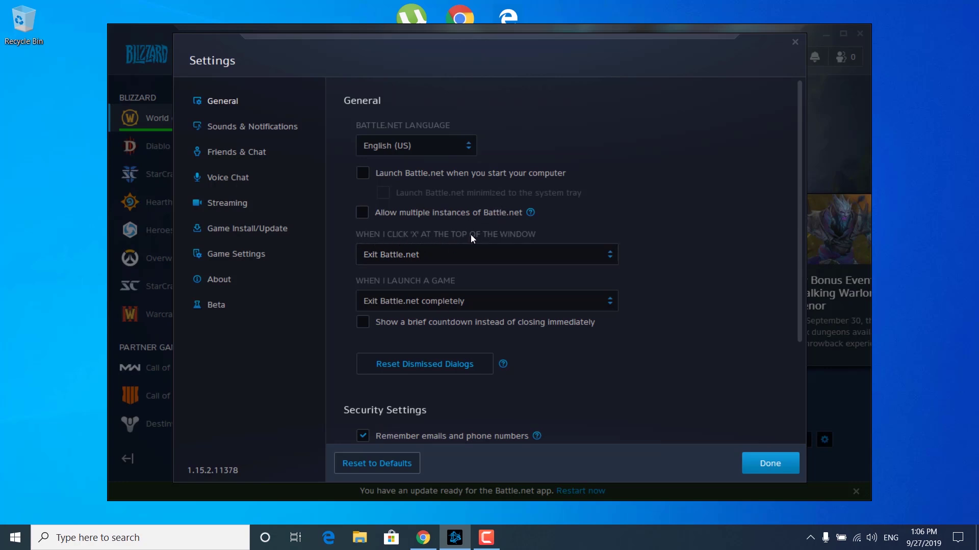
click(479, 248)
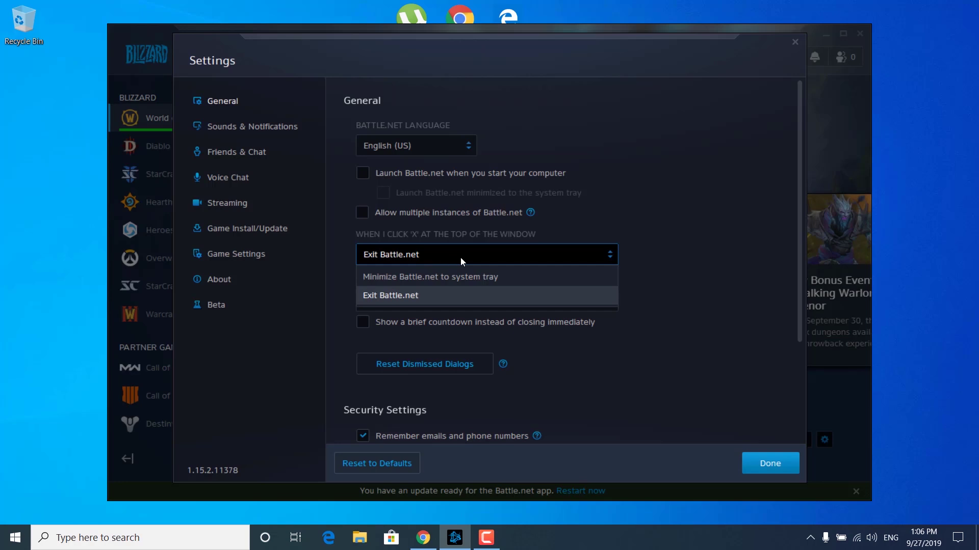
click(399, 296)
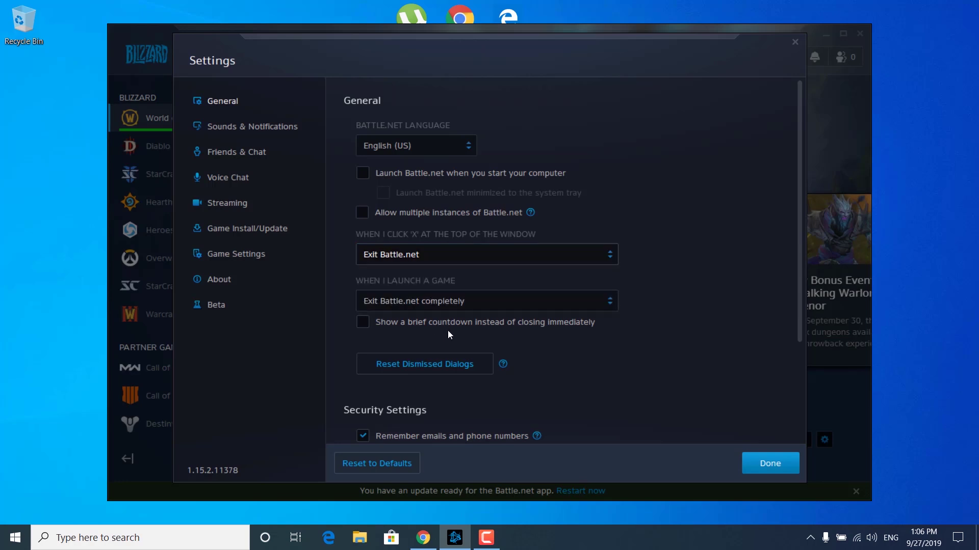
click(430, 296)
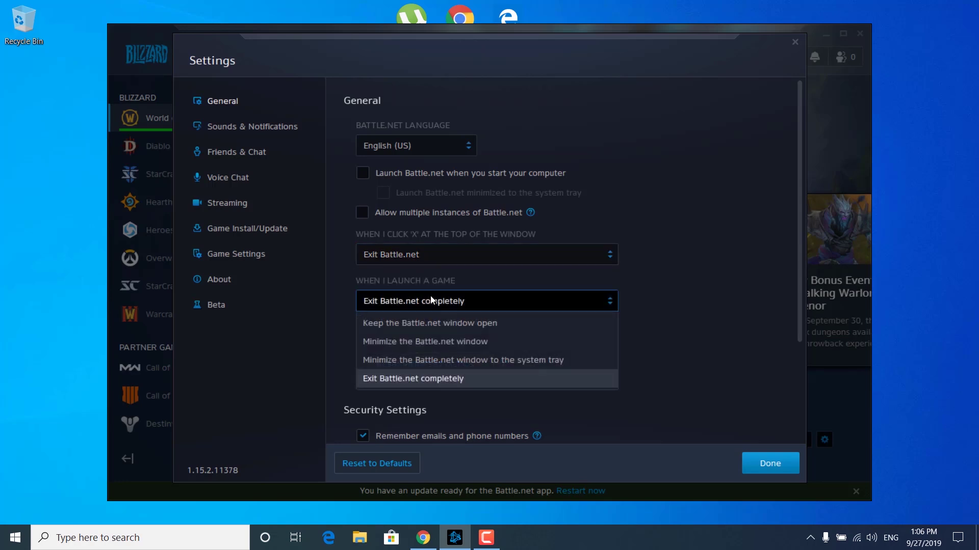
click(413, 380)
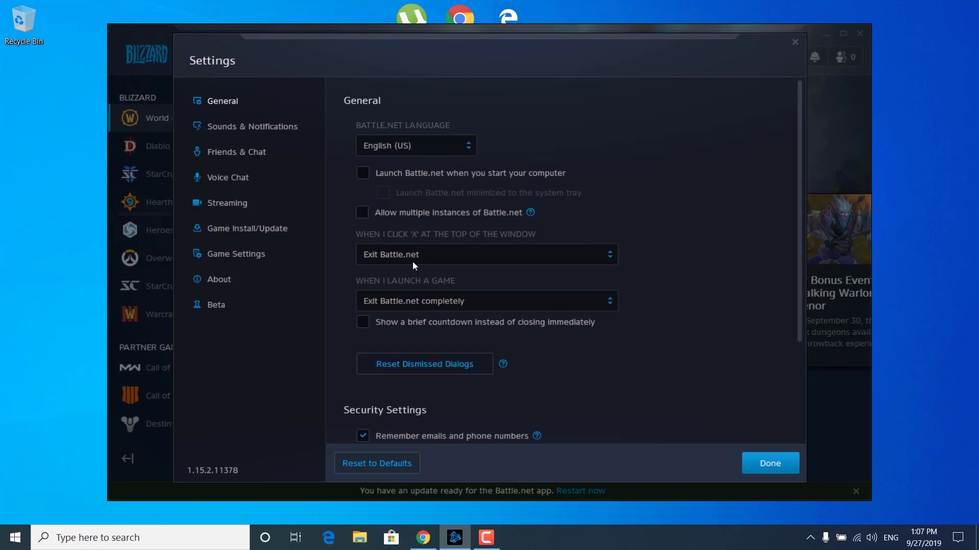
click(224, 204)
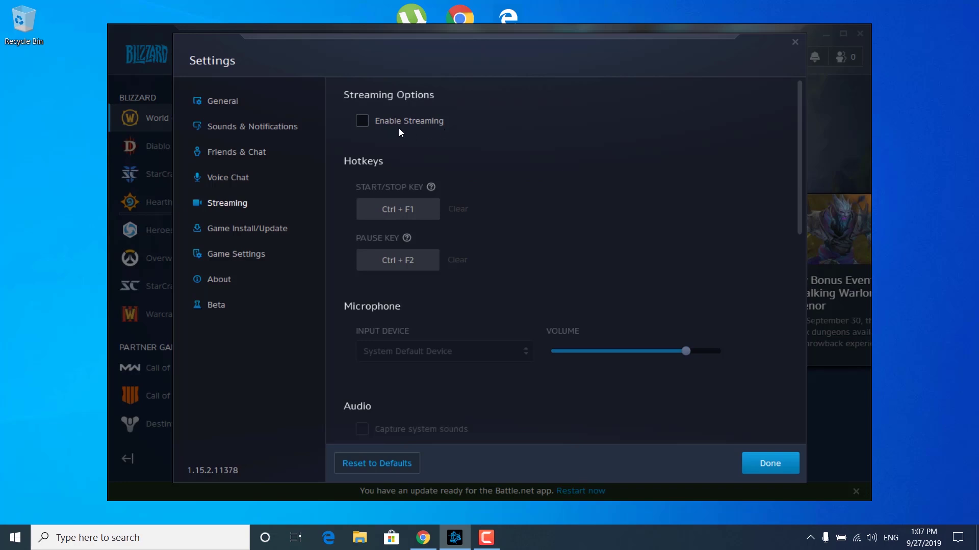
click(372, 121)
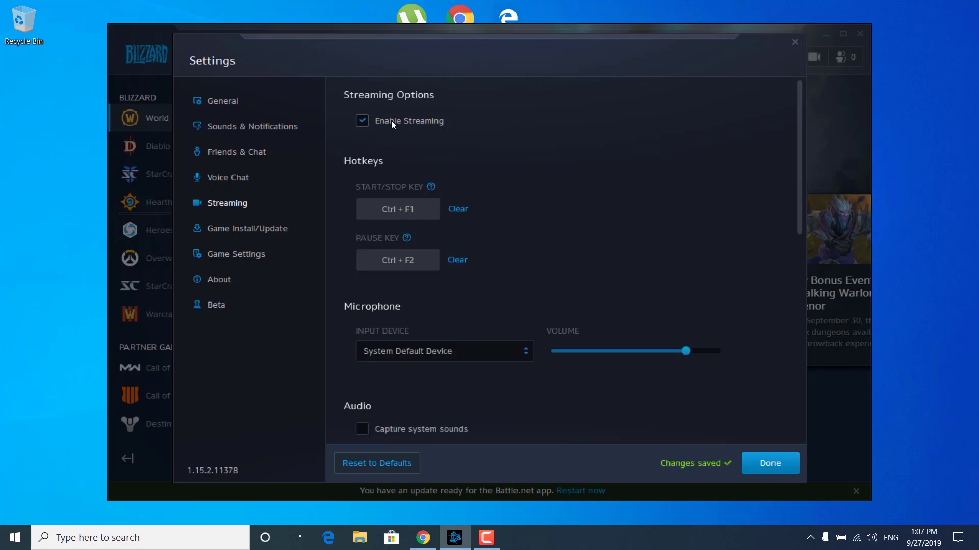
click(391, 120)
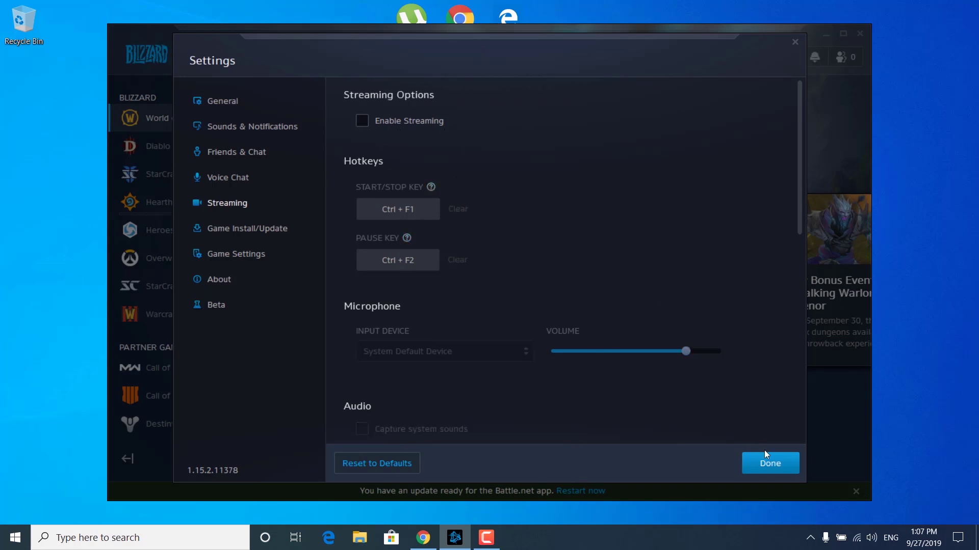
click(764, 458)
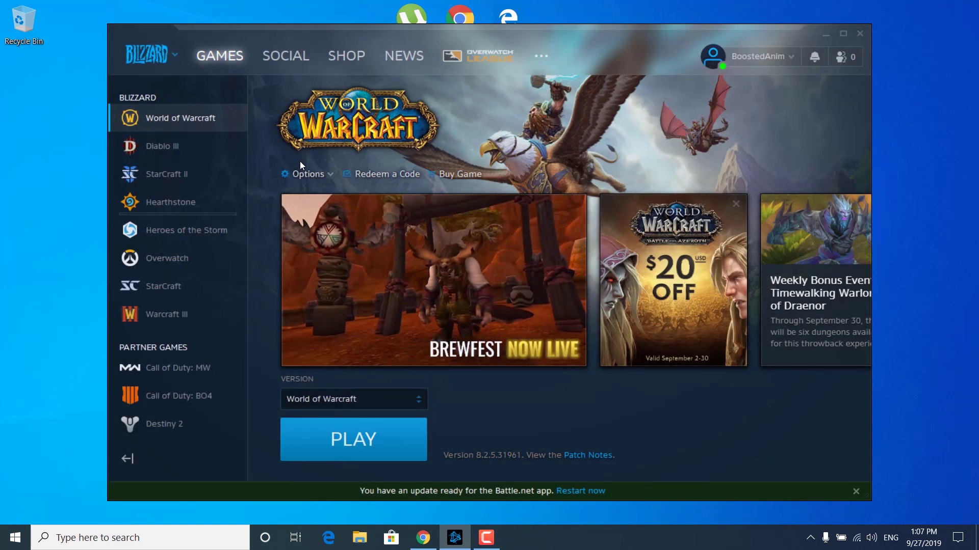
- Show World of Warcraft's install location in Explorer and select World of Warcraft Launcher there
click(333, 175)
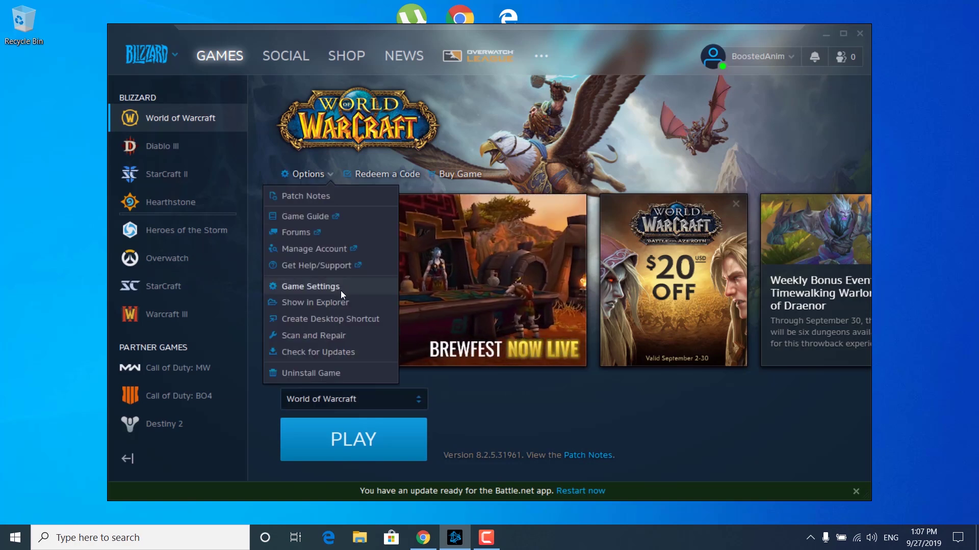
click(313, 301)
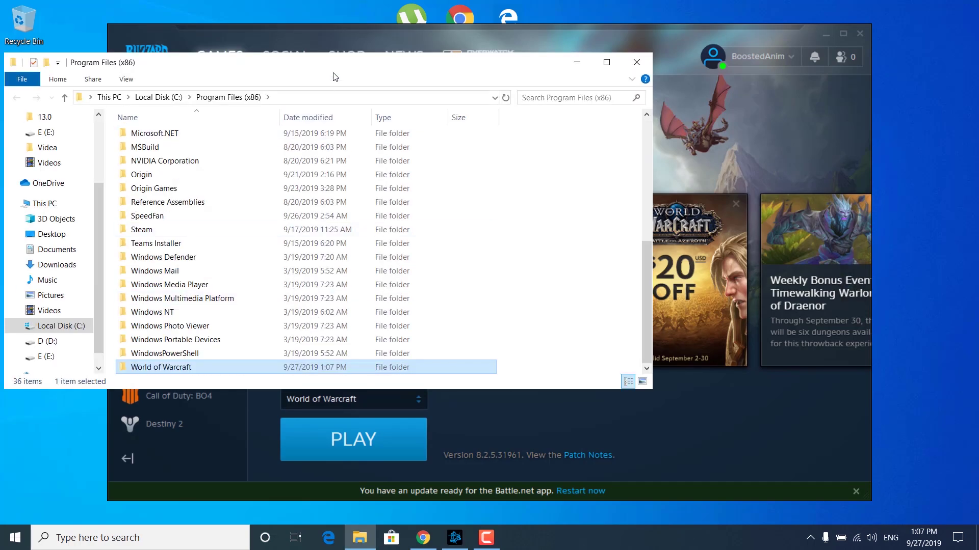
drag(516, 71, 654, 81)
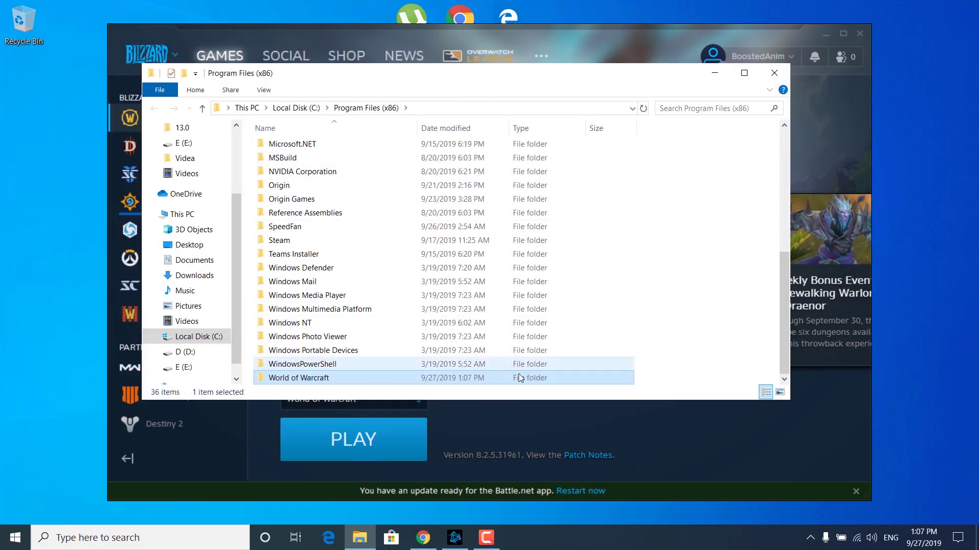
double_click(304, 380)
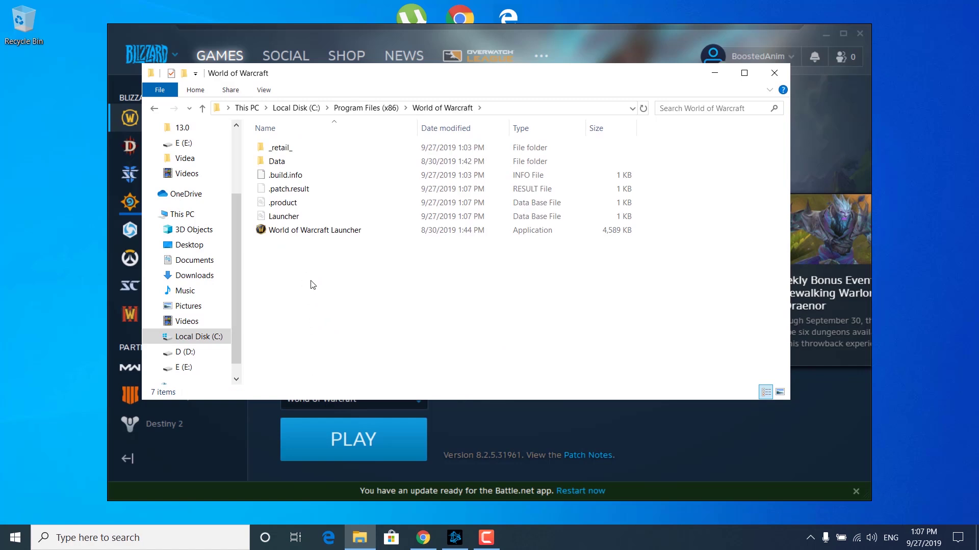
click(295, 234)
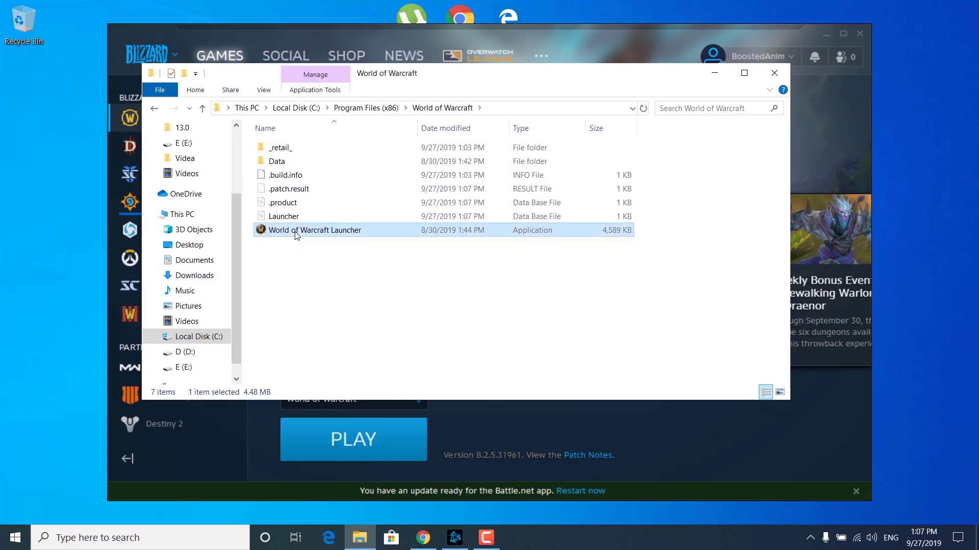
- Give World of Warcraft Launcher disabled fullscreen optimizations and Application high-DPI scaling override
right_click(297, 235)
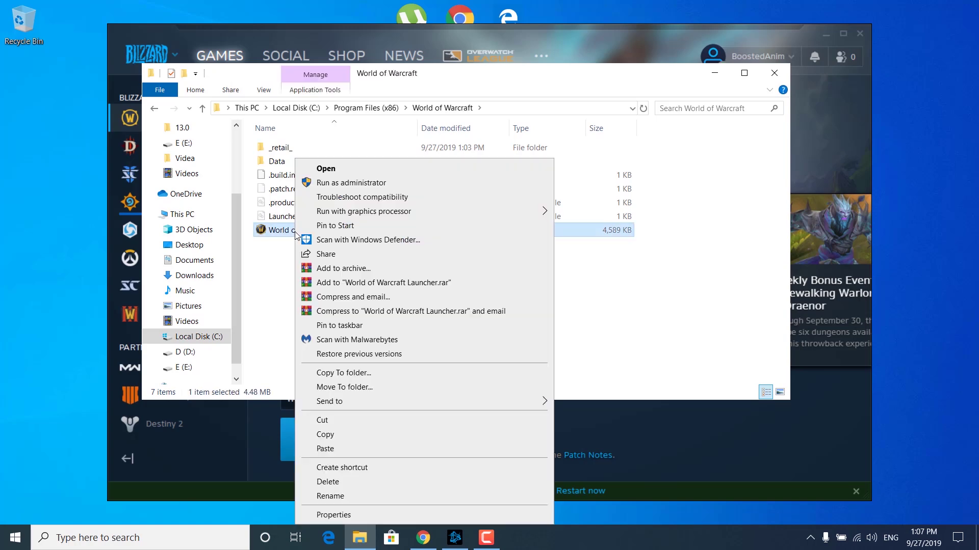
click(332, 516)
drag(386, 200, 400, 129)
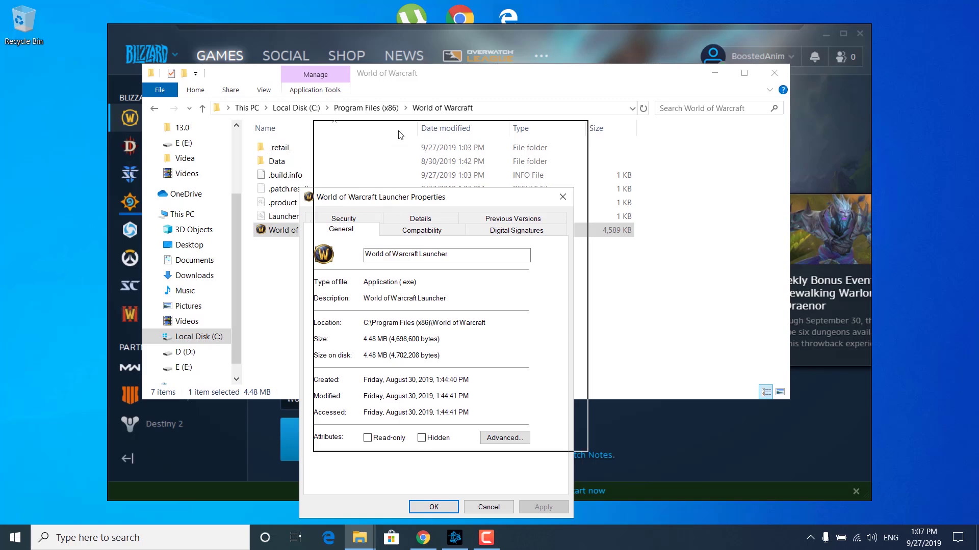
click(451, 160)
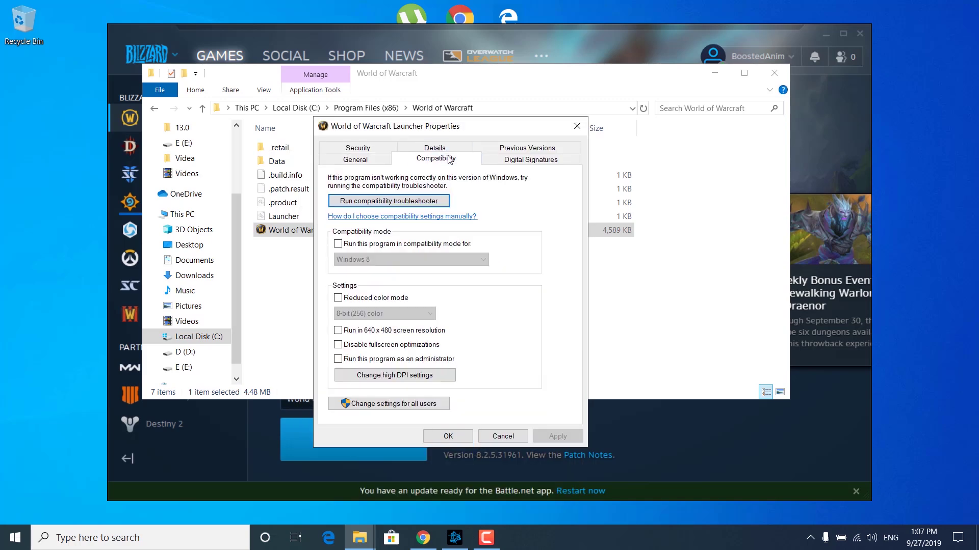
click(406, 346)
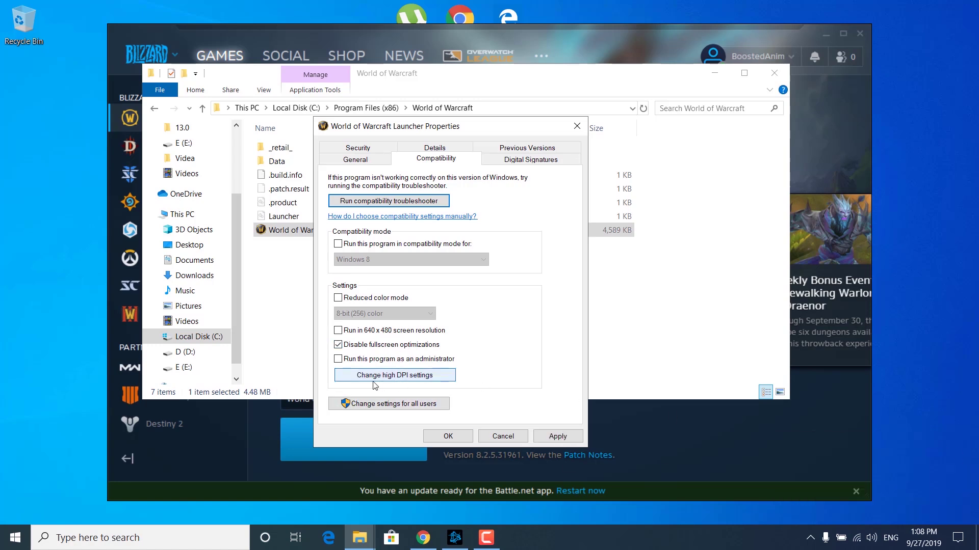
click(414, 386)
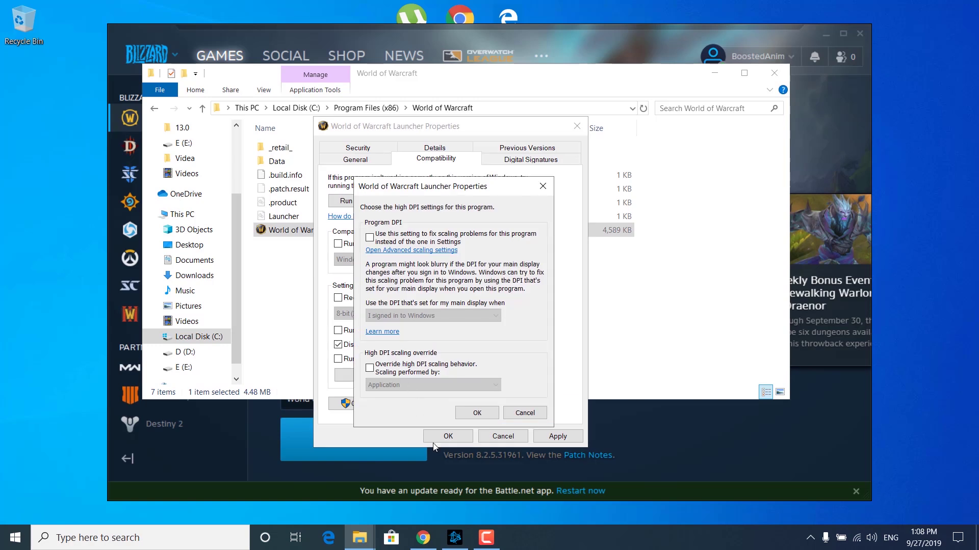
click(396, 365)
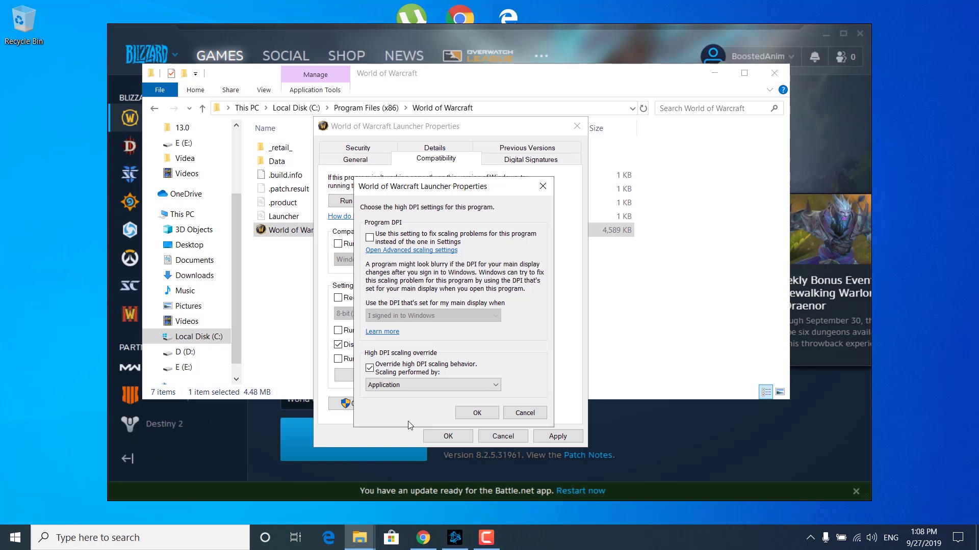
click(461, 416)
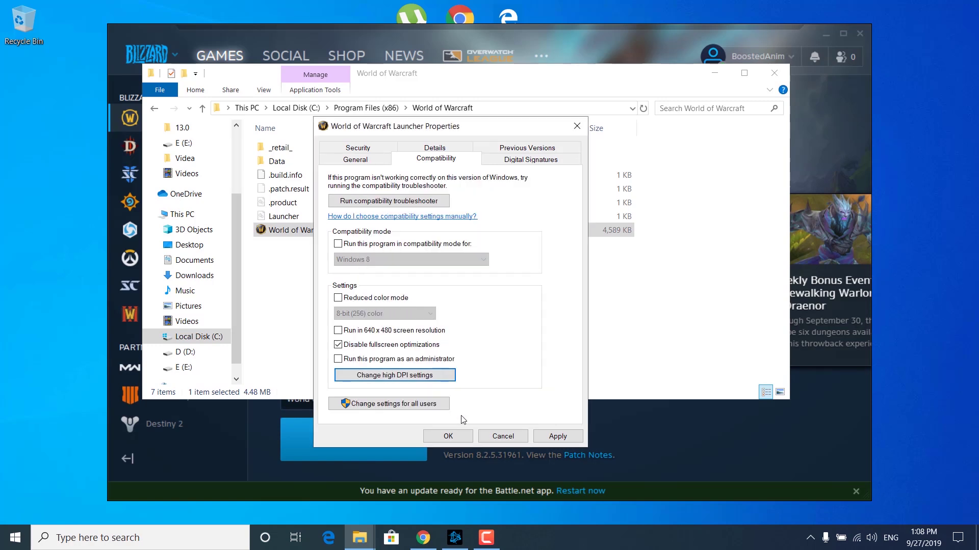
click(547, 434)
click(437, 434)
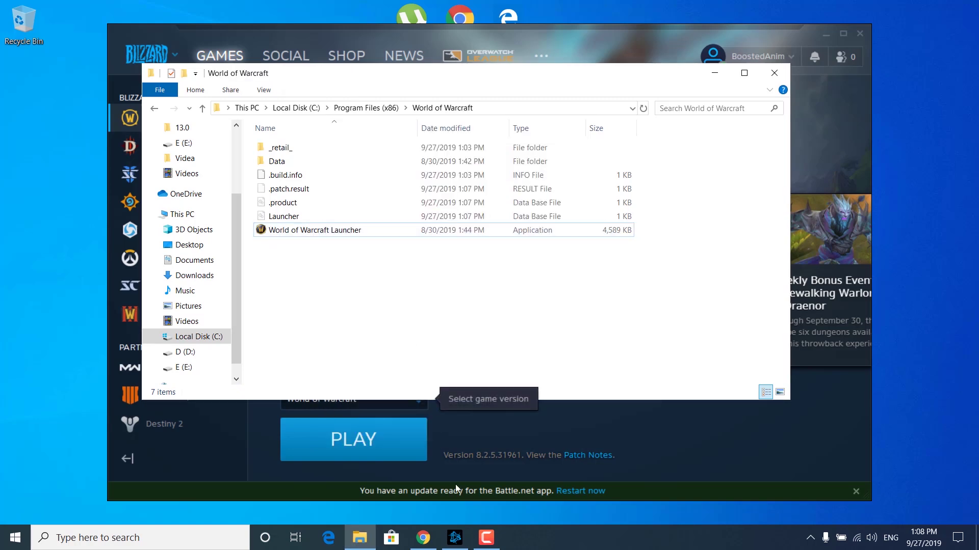
- Close the install folder, play World of Warcraft, enter the world and lower its window
click(774, 72)
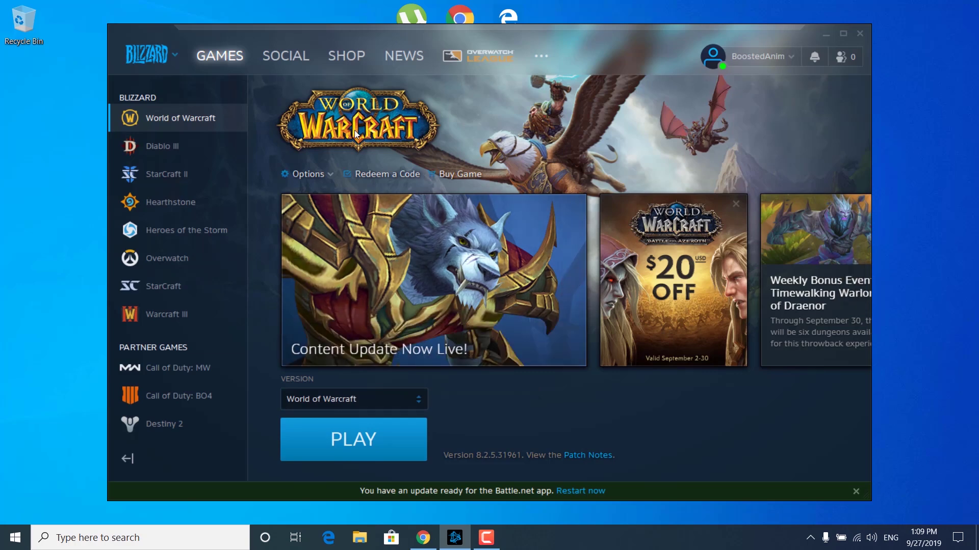
click(368, 429)
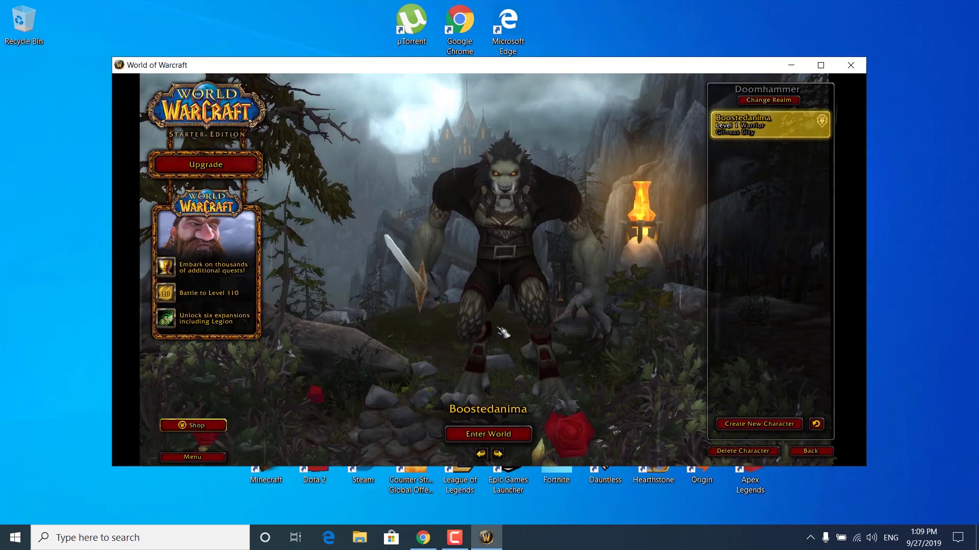
click(460, 436)
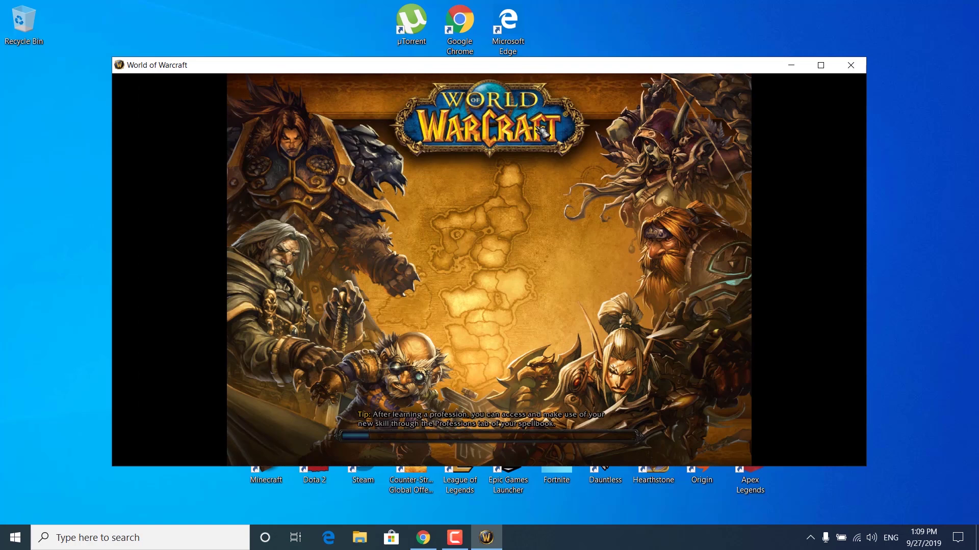
drag(540, 68, 540, 275)
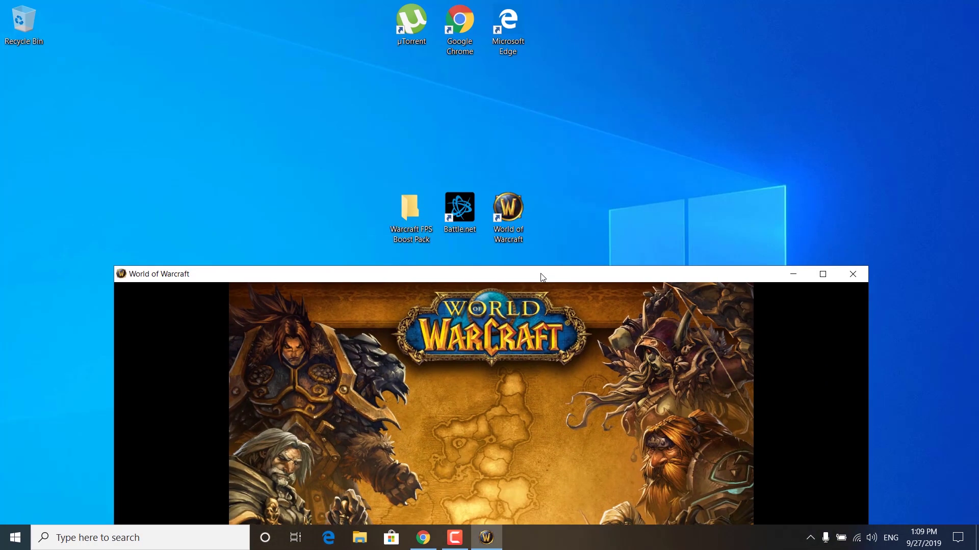
- Open the FPS Boost Pack's Settings > Low End Settings notes and place them beside the game
double_click(421, 218)
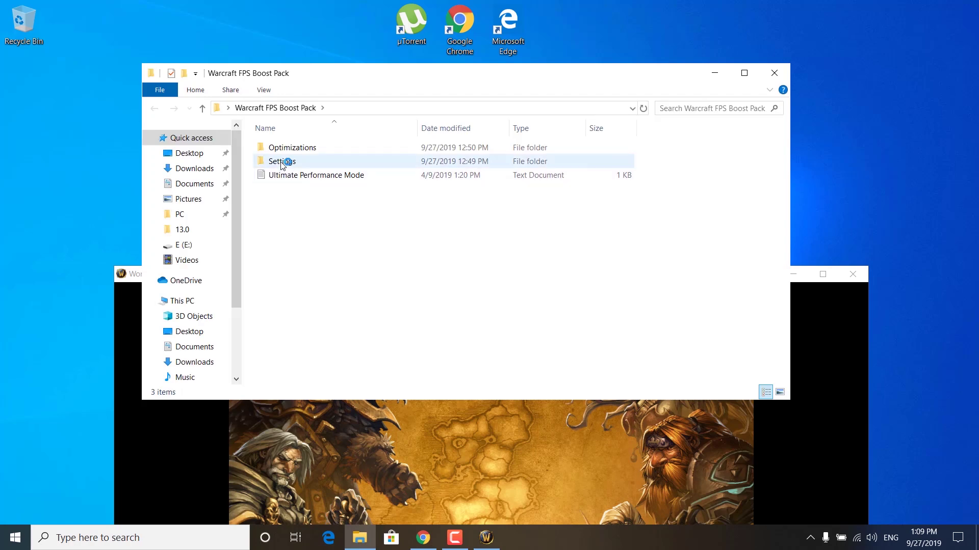
double_click(283, 162)
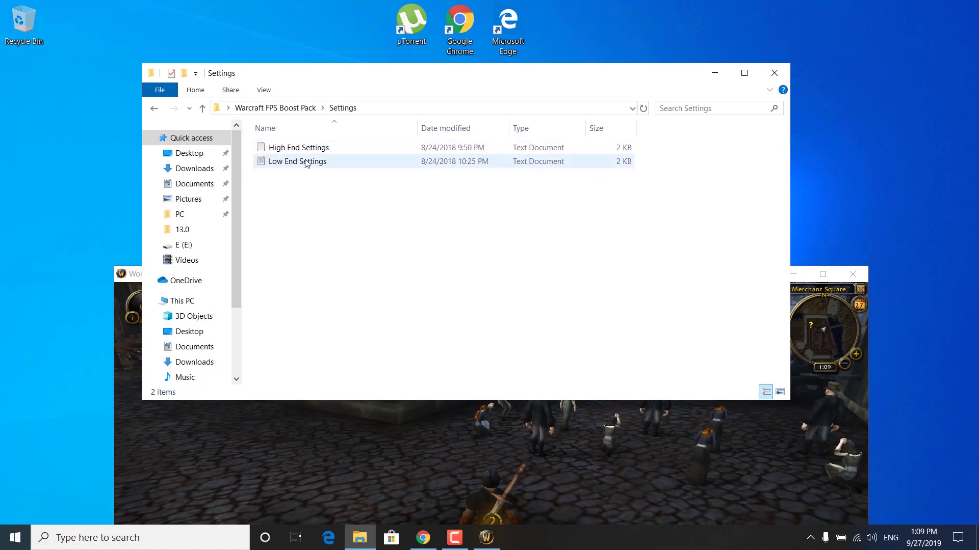
double_click(336, 164)
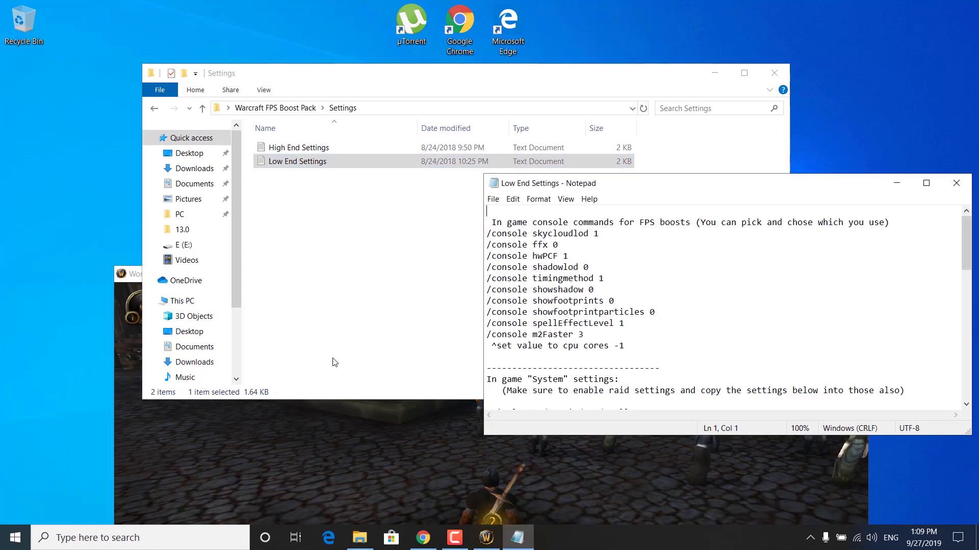
drag(641, 190, 838, 126)
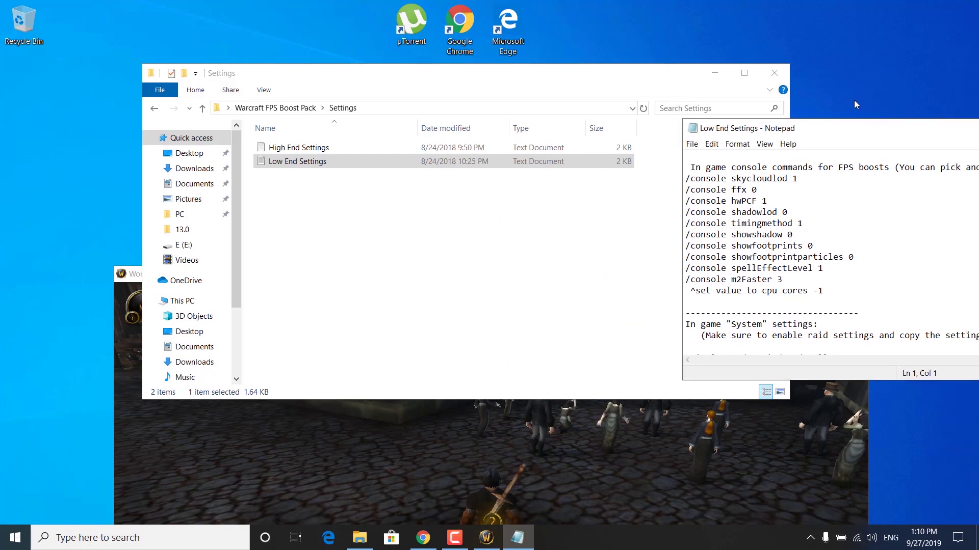
click(714, 73)
drag(567, 278, 377, 82)
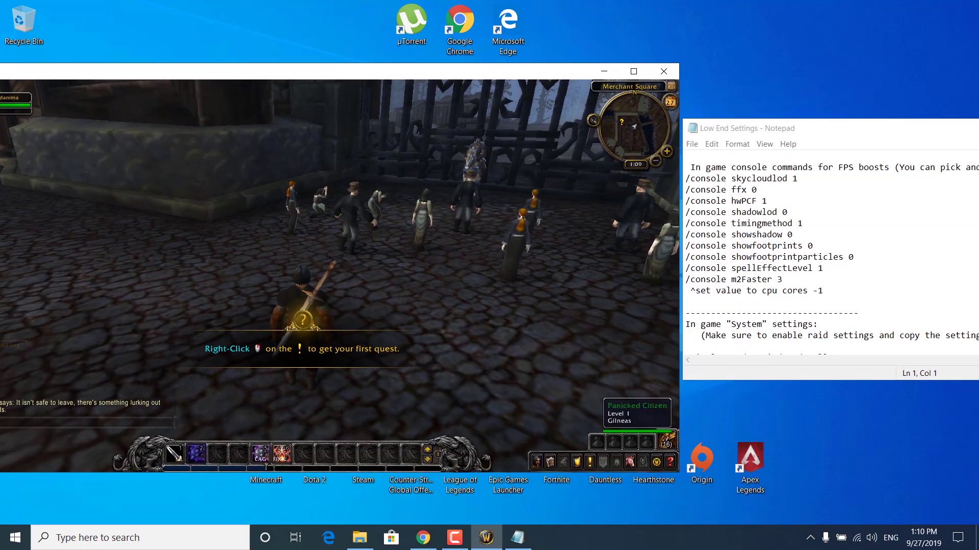
- Open the game's System settings and mark the display section in the Low End Settings notes
click(357, 212)
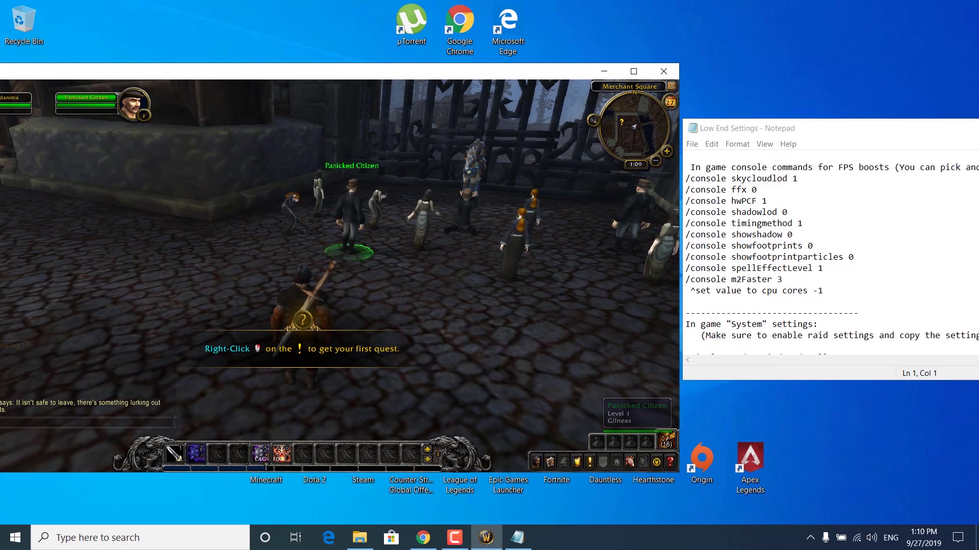
key(Escape)
key(Escape)
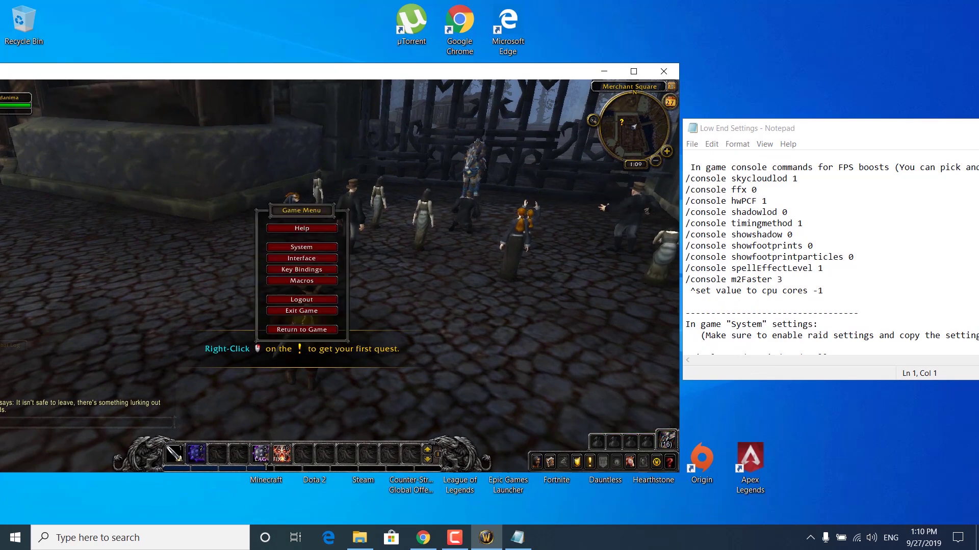
click(311, 248)
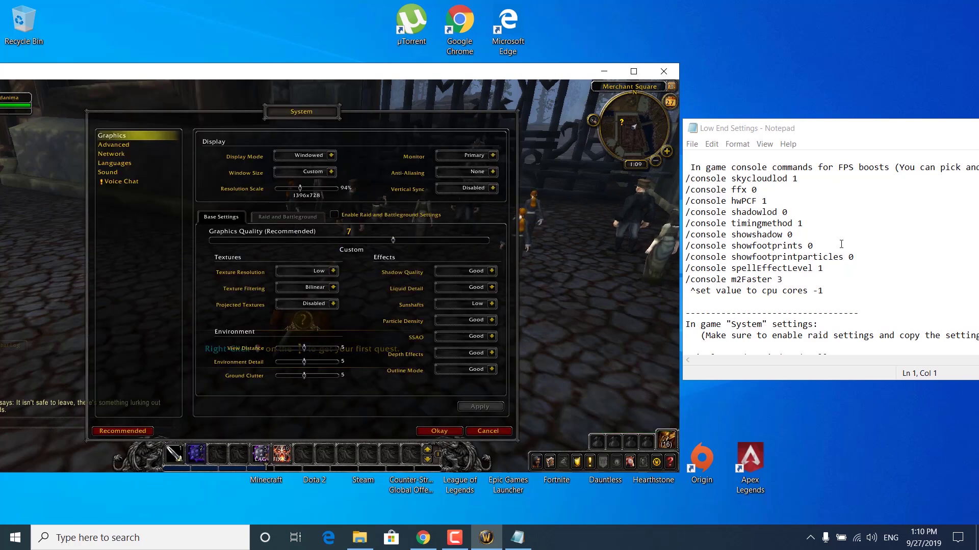
scroll(829, 205, down, 2)
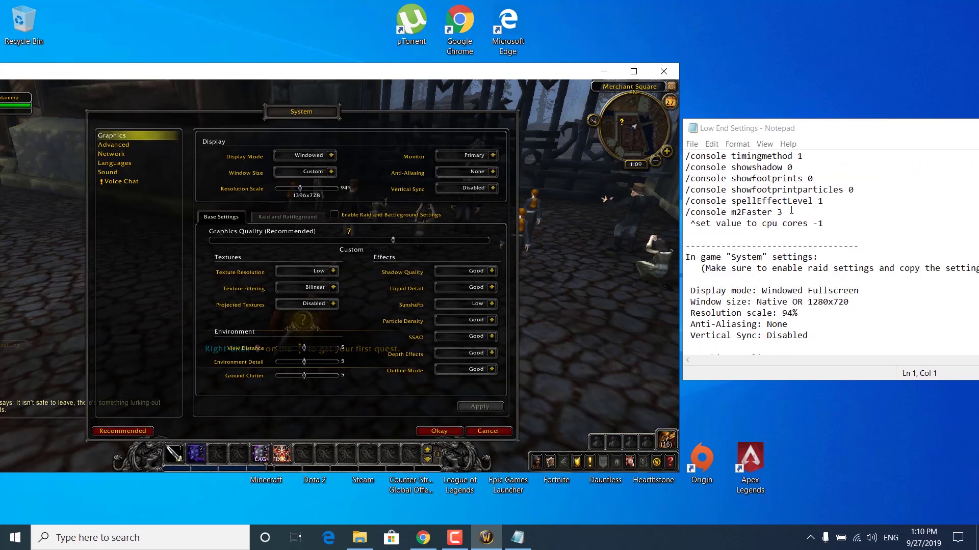
scroll(842, 191, down, 2)
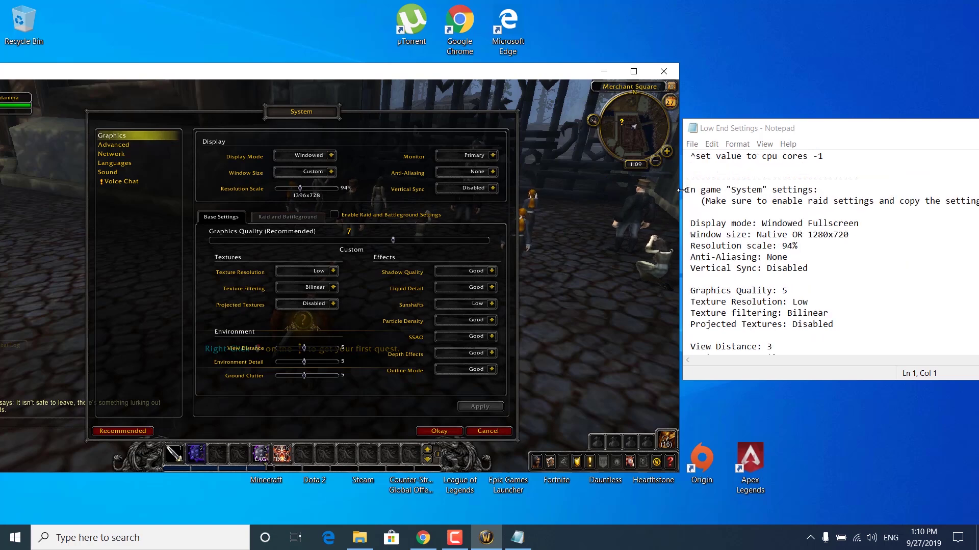
drag(687, 190, 815, 190)
click(807, 268)
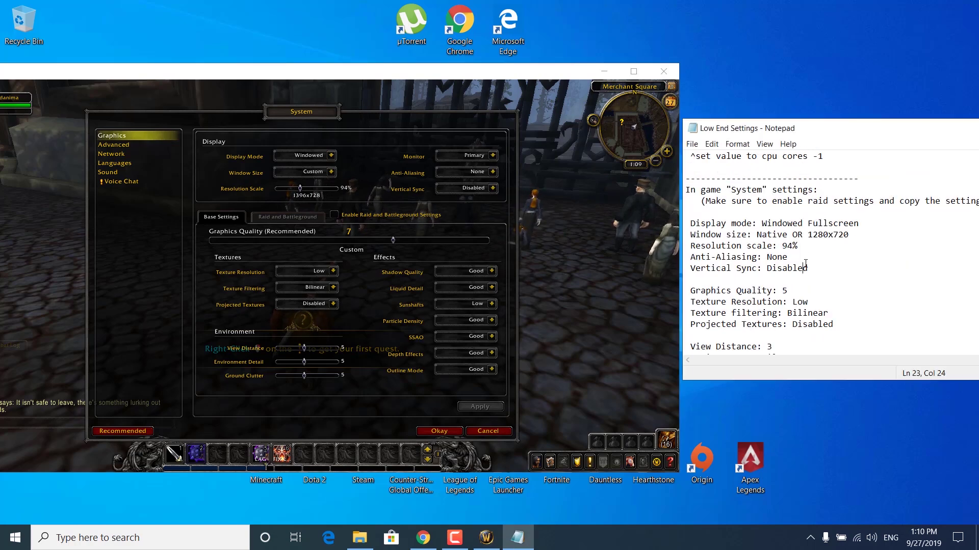
drag(691, 218, 729, 246)
click(776, 313)
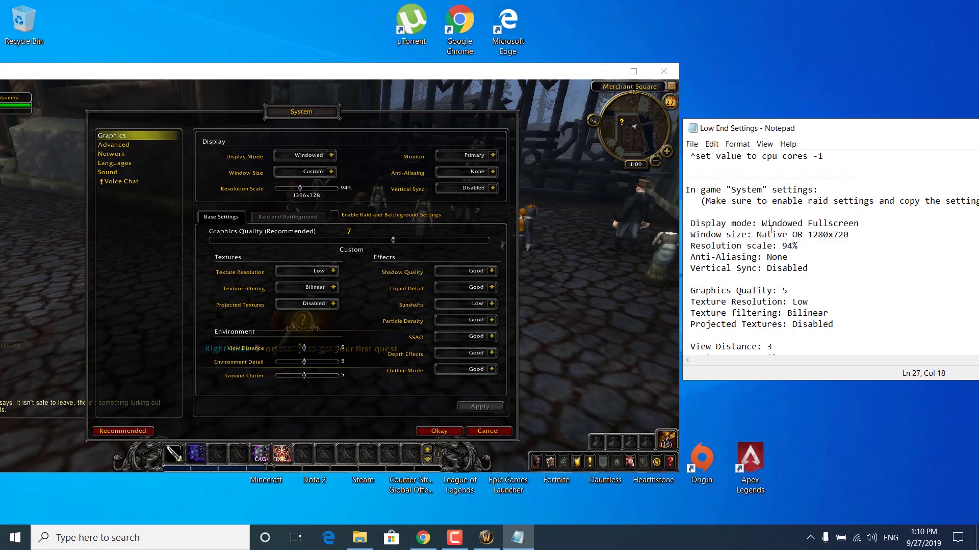
- Set Display Mode to Fullscreen (Windowed) with a 1920x1080 window size
click(332, 155)
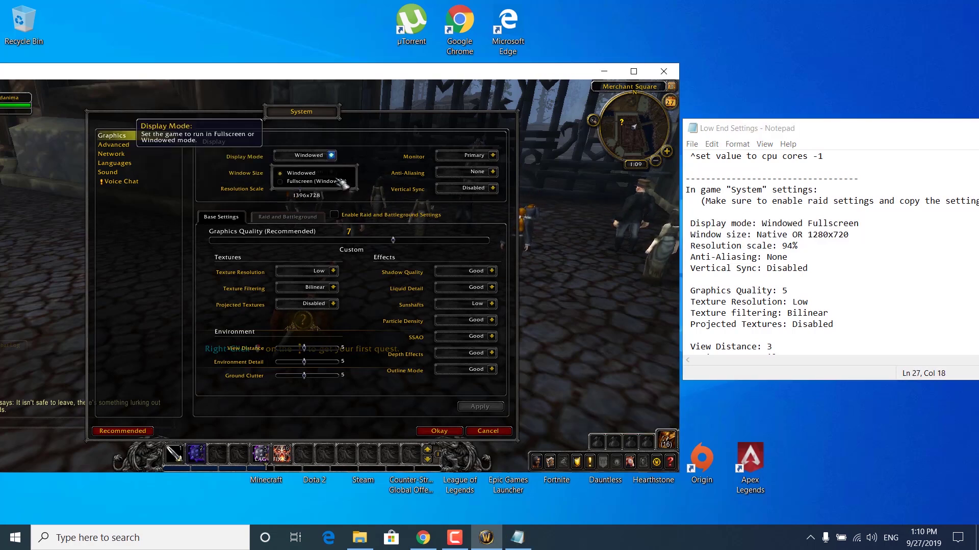
click(339, 182)
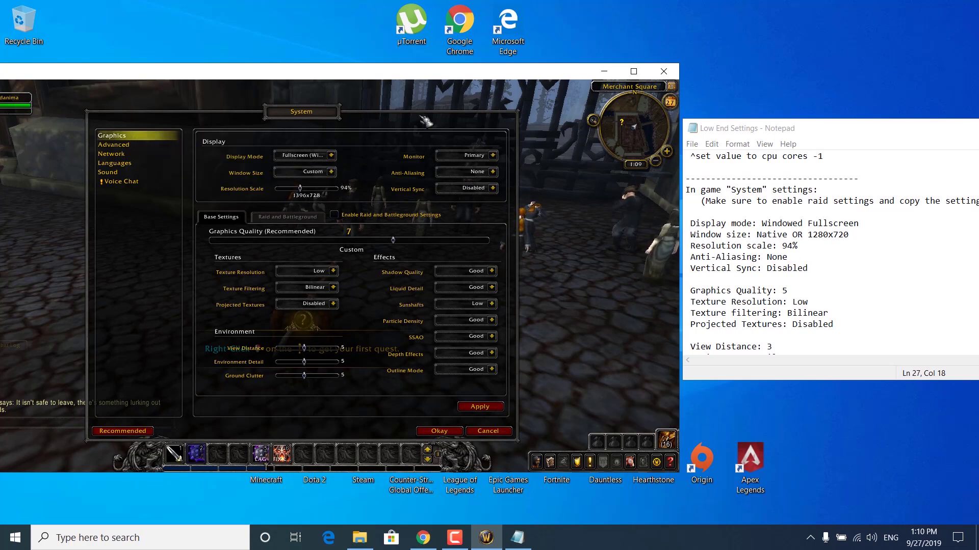
click(312, 174)
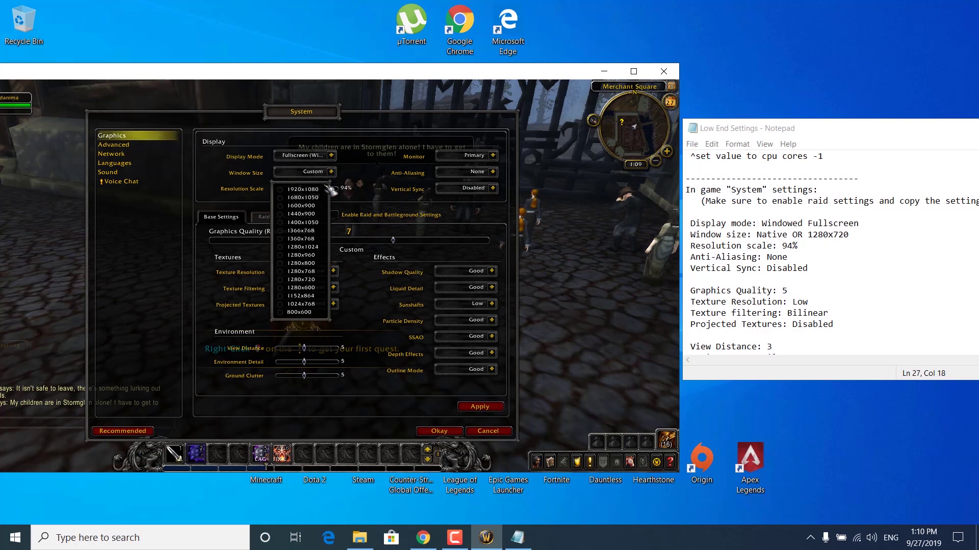
click(293, 190)
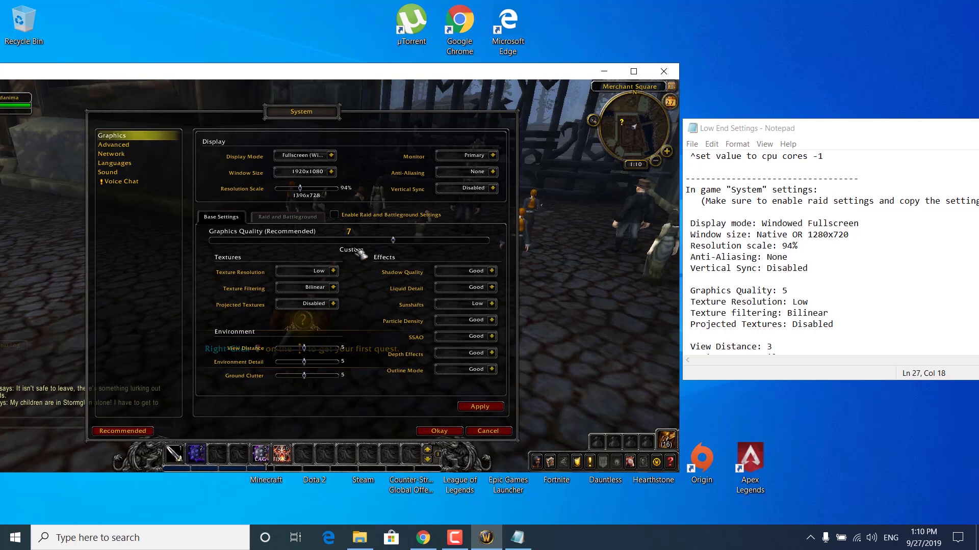
- Set Graphics Quality 5, Low texture resolution, Bilinear filtering and Projected Textures disabled
click(333, 241)
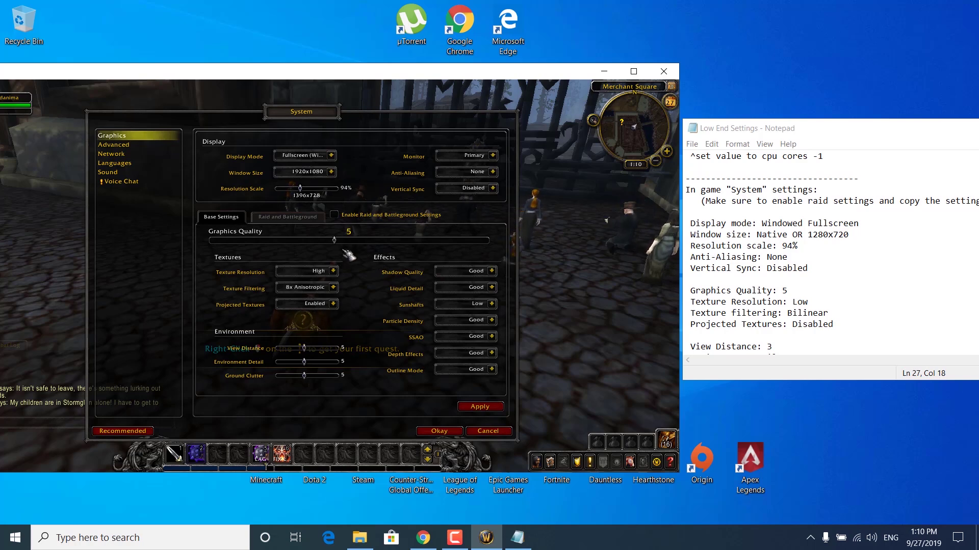
click(332, 288)
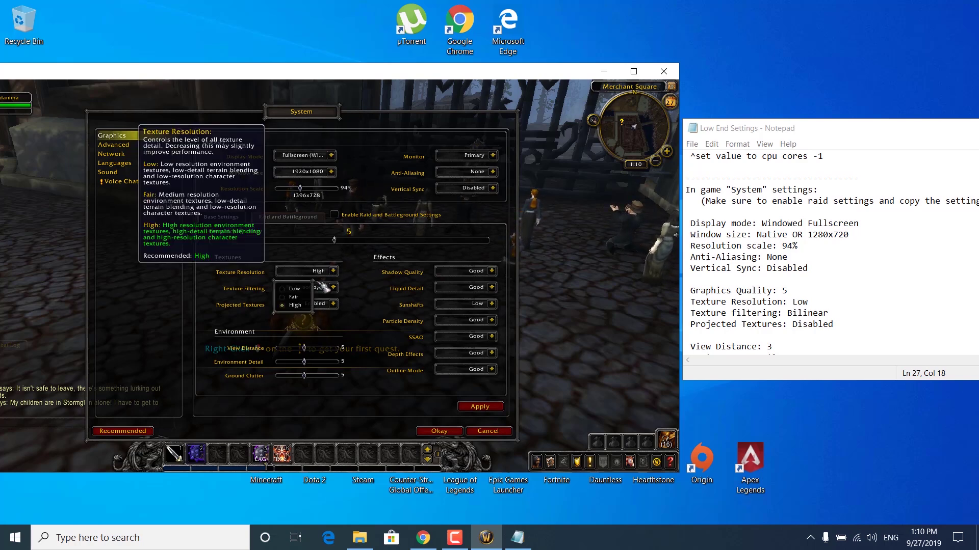
click(301, 289)
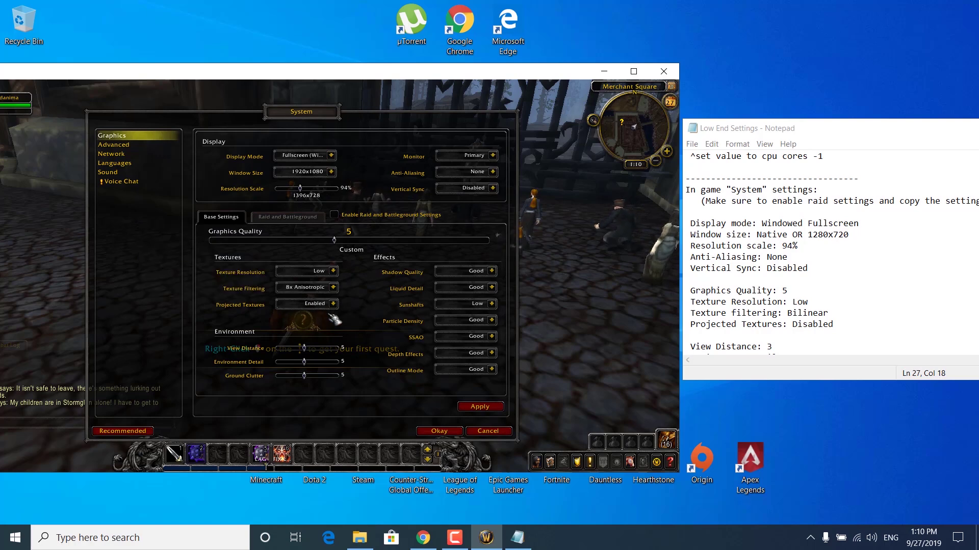
click(332, 287)
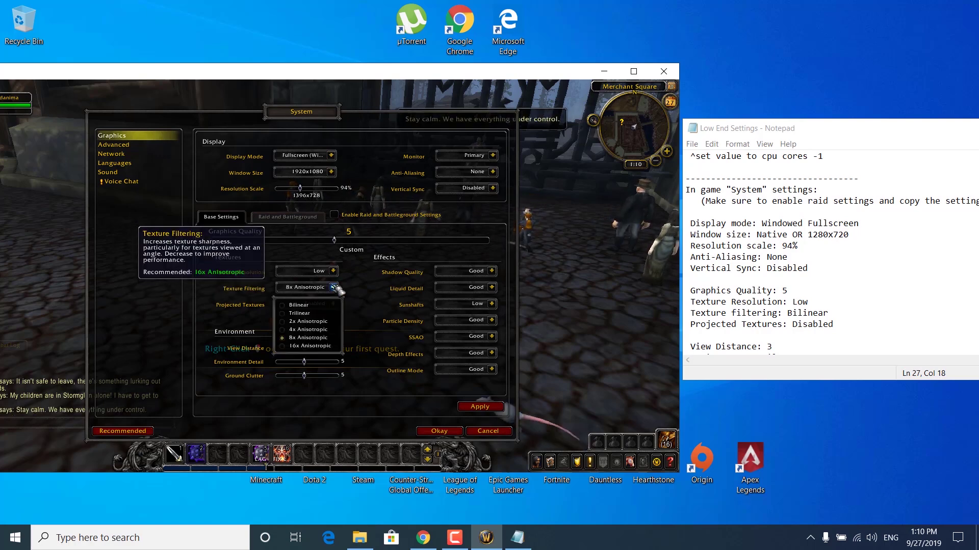
click(311, 305)
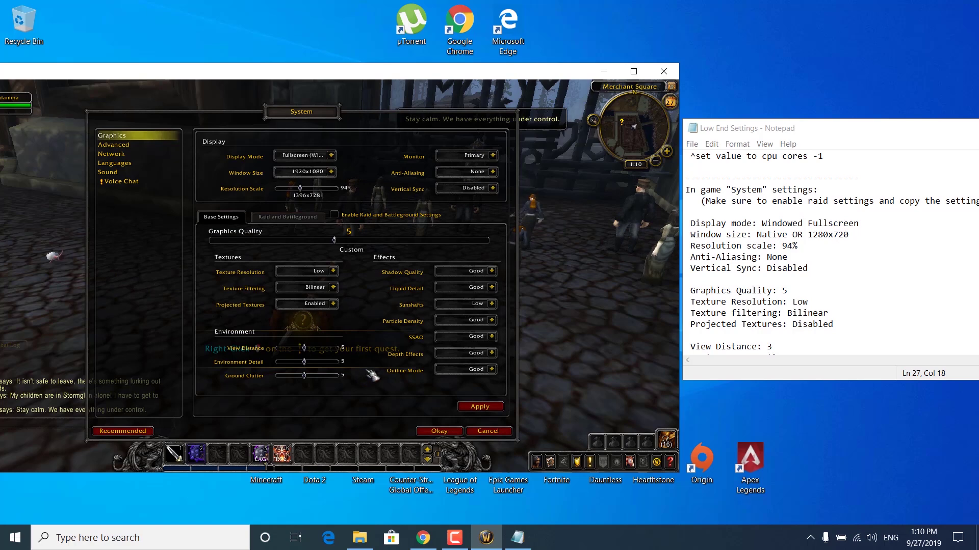
click(333, 304)
click(316, 332)
- Scroll through the graphics settings and highlight the Advanced heading in the notes
scroll(743, 220, down, 5)
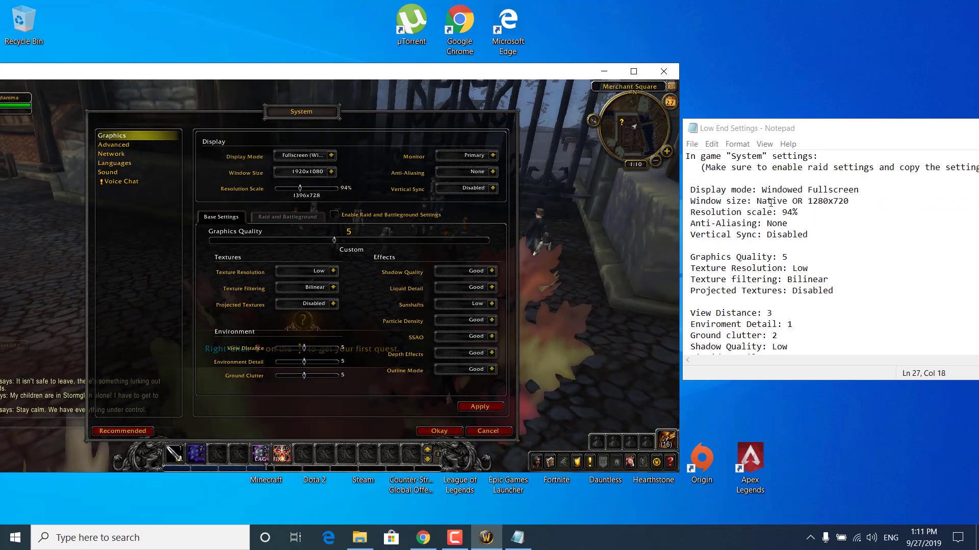
scroll(743, 220, down, 6)
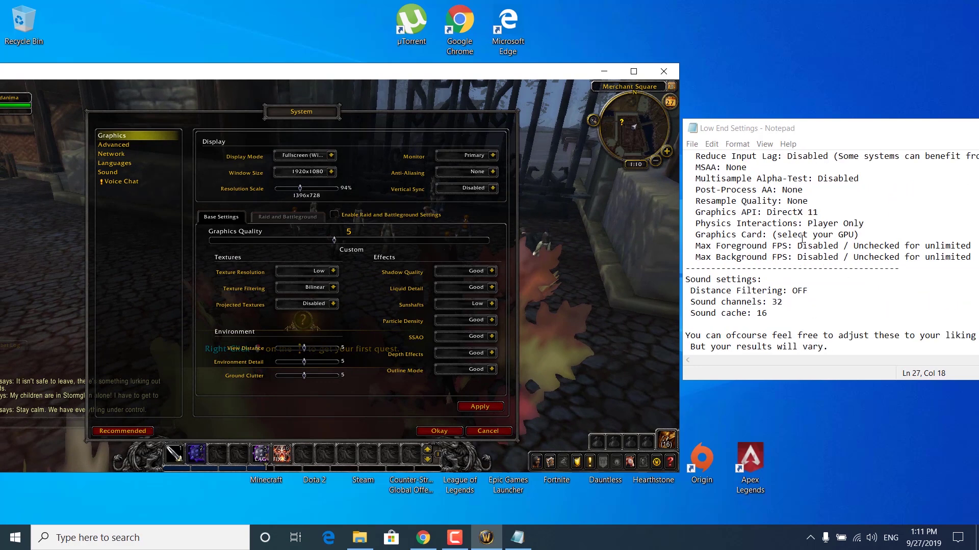
scroll(803, 238, up, 11)
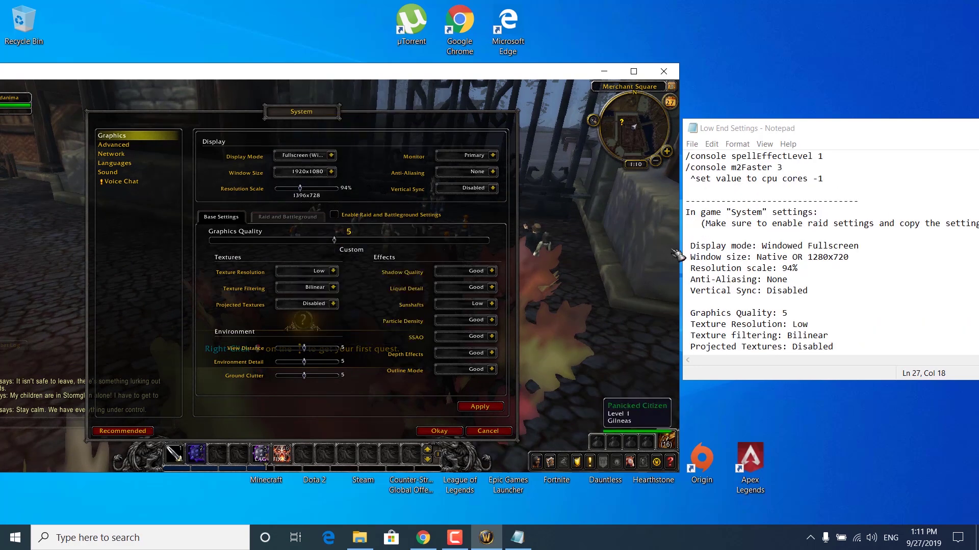
scroll(686, 255, down, 7)
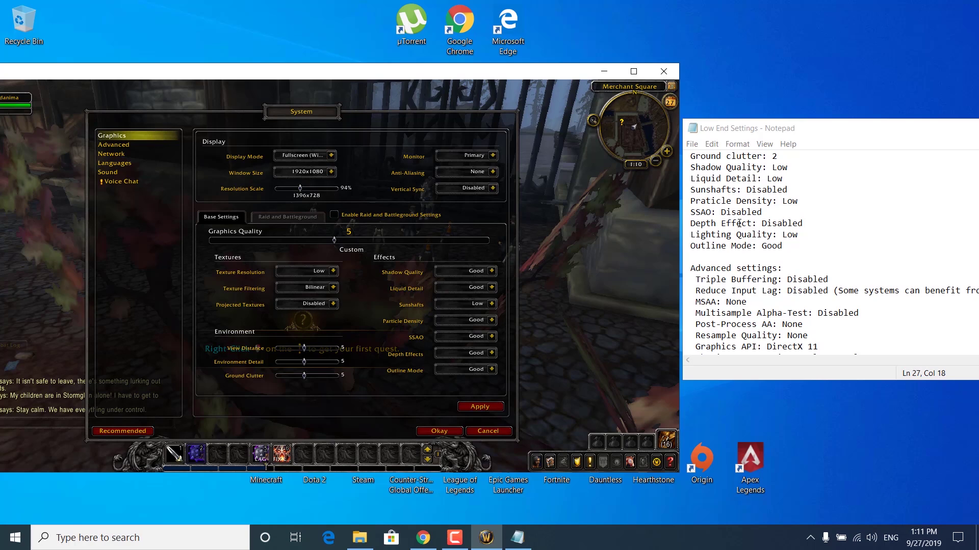
scroll(738, 223, down, 2)
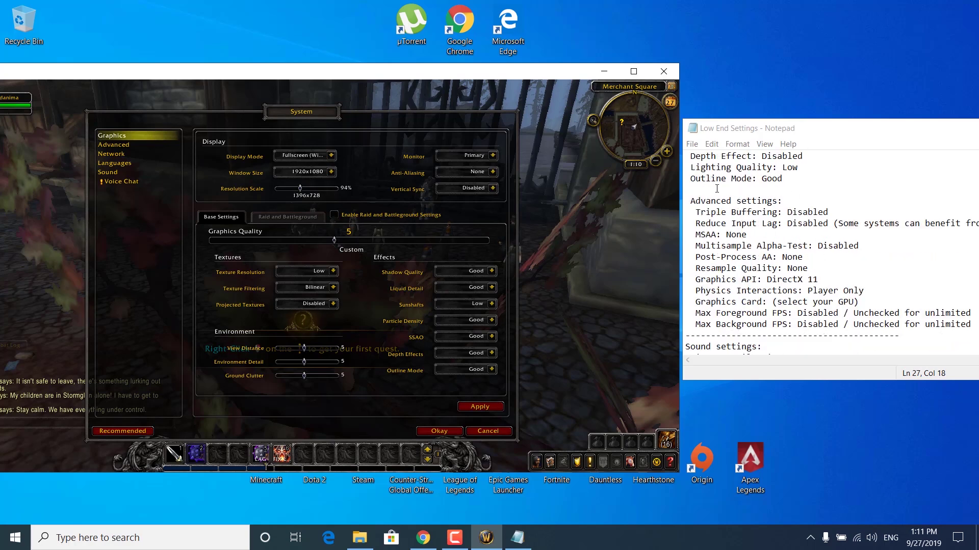
drag(687, 201, 782, 201)
- Check the Advanced graphics page against the Distance Filtering notes and apply the settings
click(114, 144)
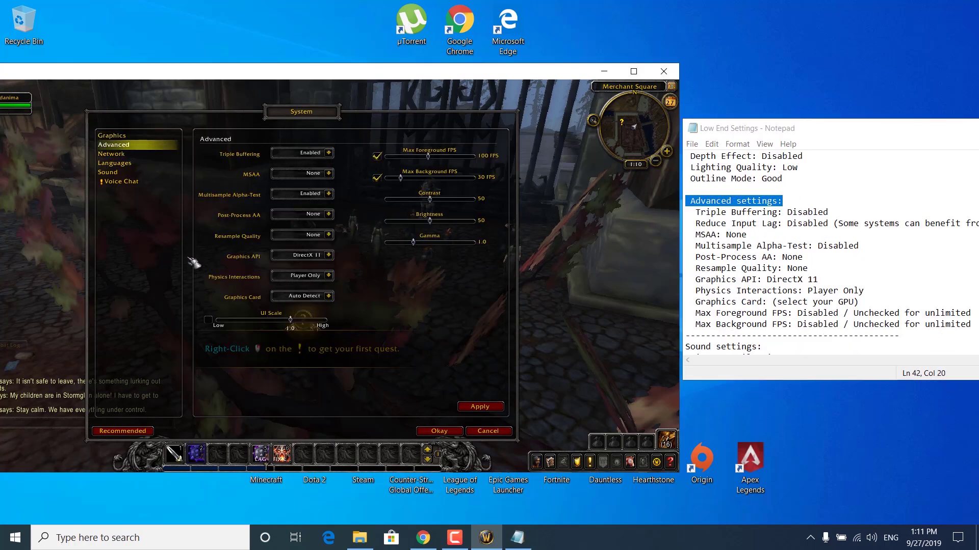
scroll(775, 277, down, 2)
click(686, 290)
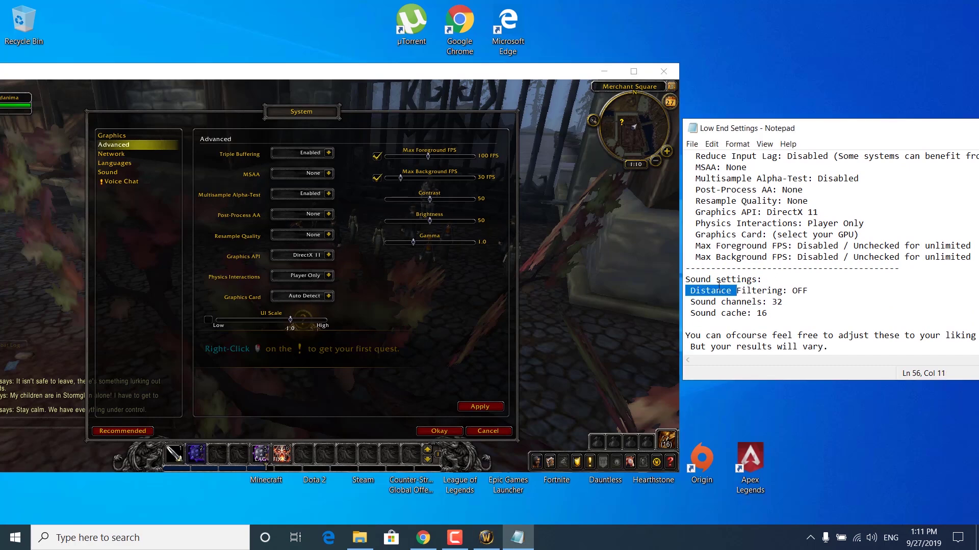
scroll(781, 251, up, 1)
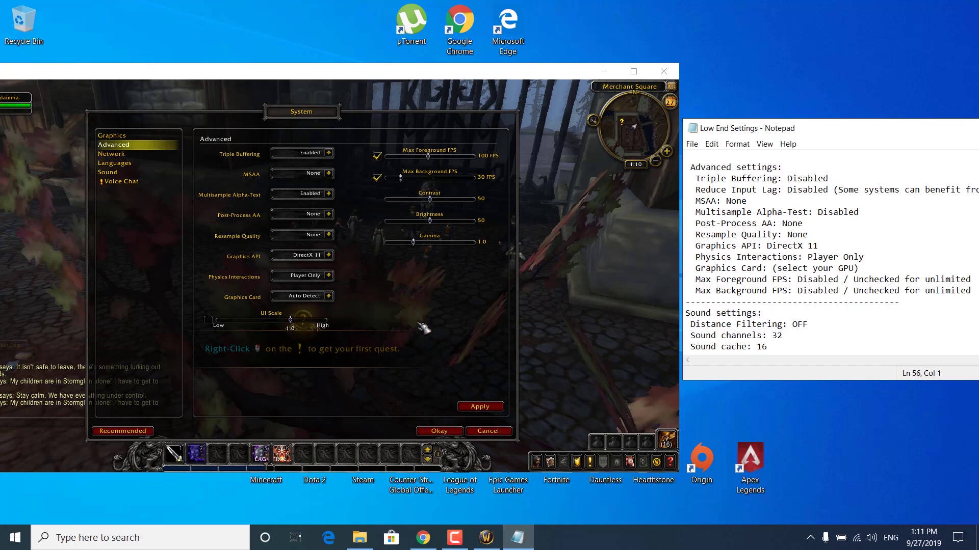
click(479, 406)
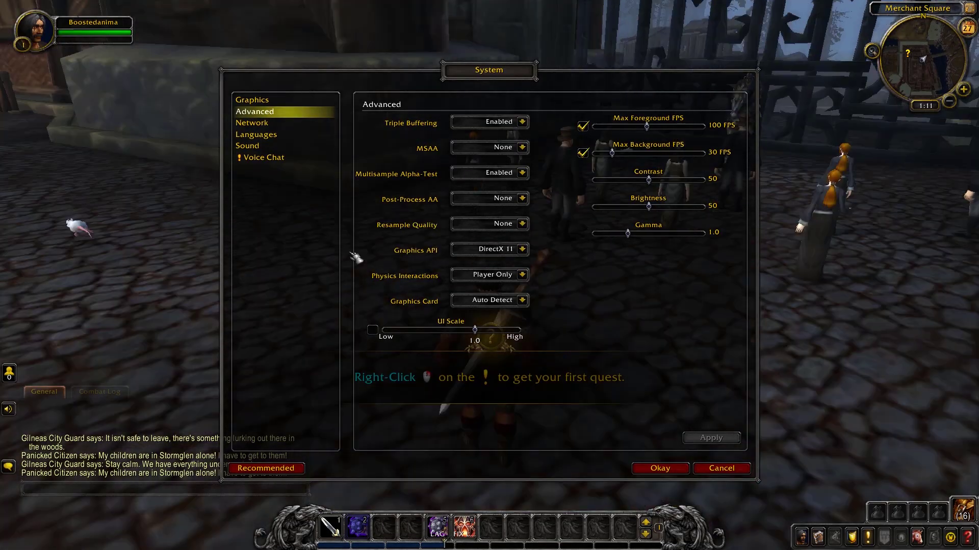
- Switch Display Mode to Windowed, apply it, and move the game window up-left
click(252, 100)
click(510, 126)
click(488, 148)
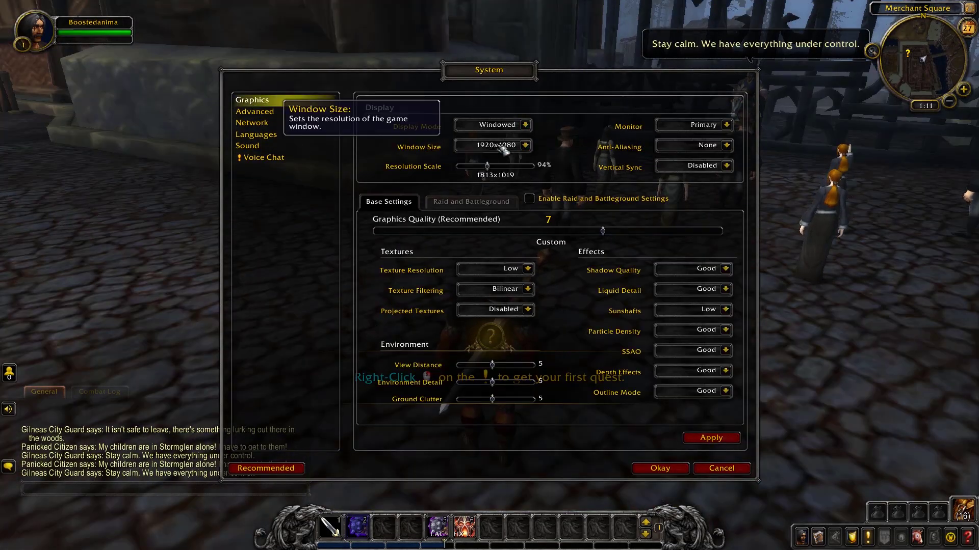
click(660, 467)
drag(459, 65, 280, 49)
- Close the Game Menu and arrange the notes and game windows side by side
click(757, 225)
scroll(757, 224, up, 12)
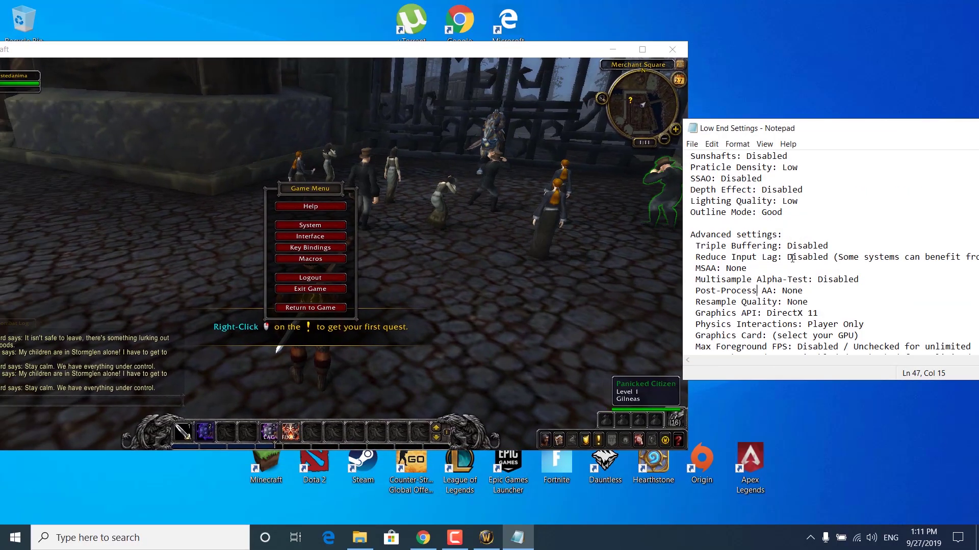
key(Escape)
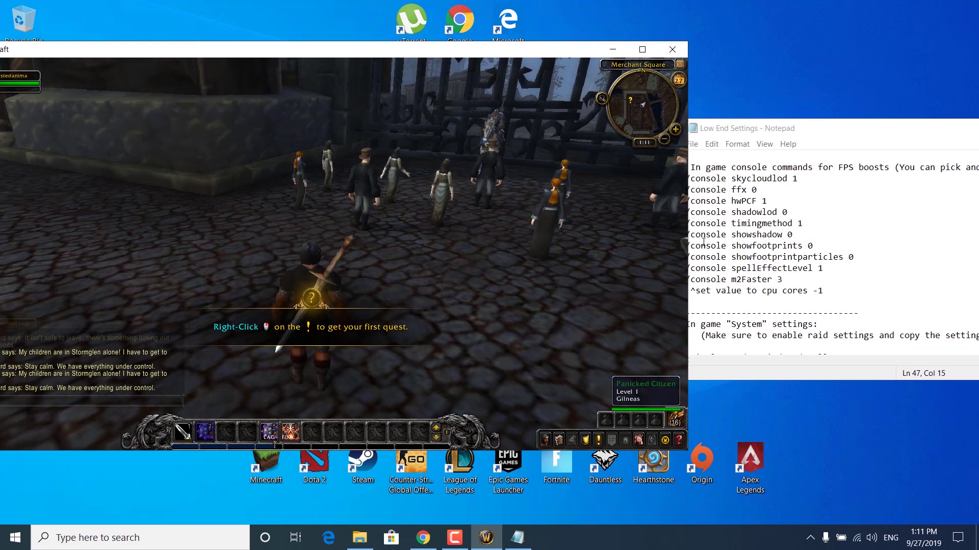
click(764, 266)
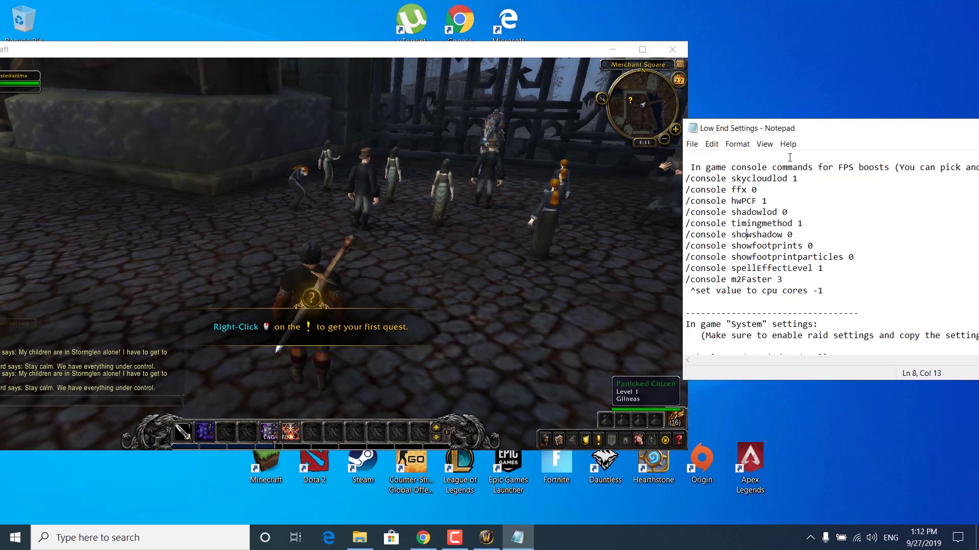
drag(815, 128, 788, 125)
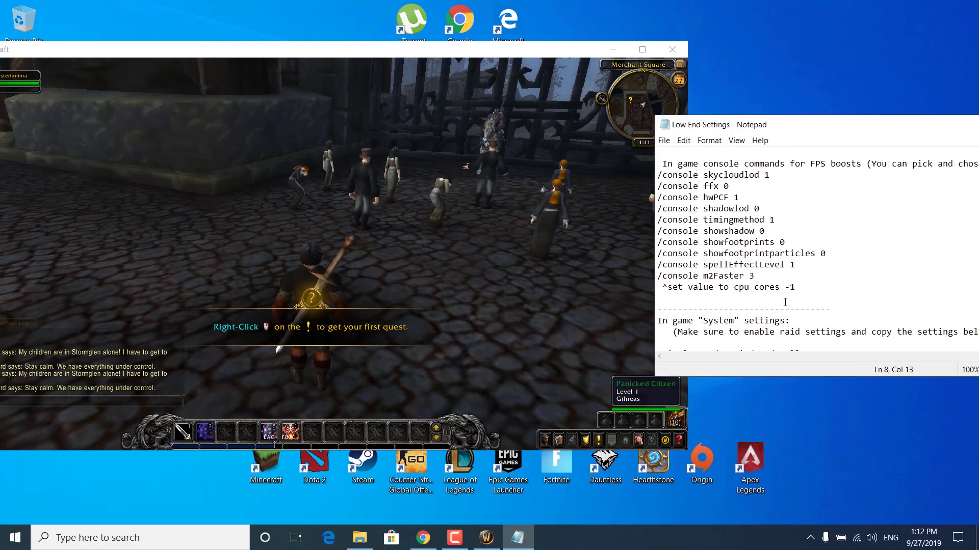
drag(661, 164, 809, 175)
click(793, 275)
drag(318, 54, 369, 60)
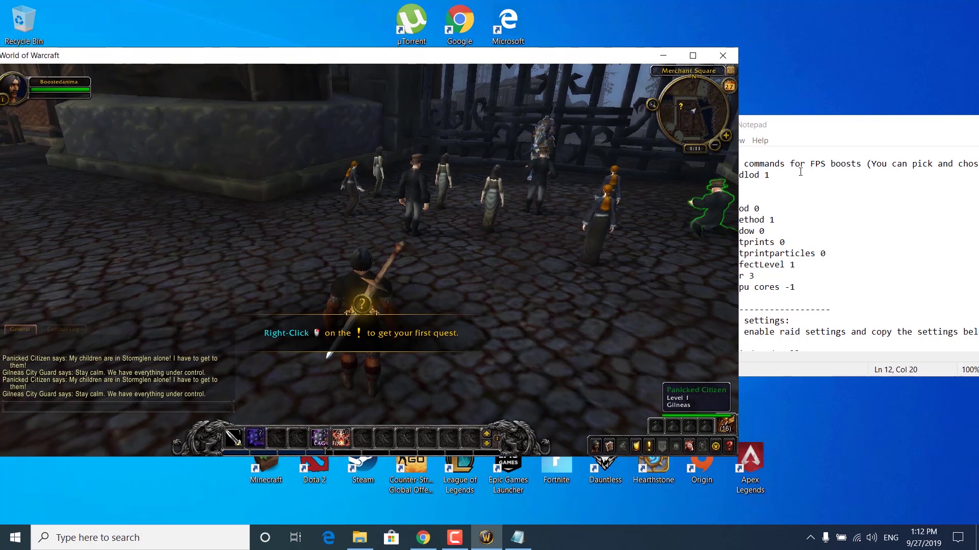
click(772, 175)
- Copy '/console skycloudlod 1' from the notes and run it in the game chat
drag(769, 175, 656, 172)
right_click(670, 179)
click(701, 218)
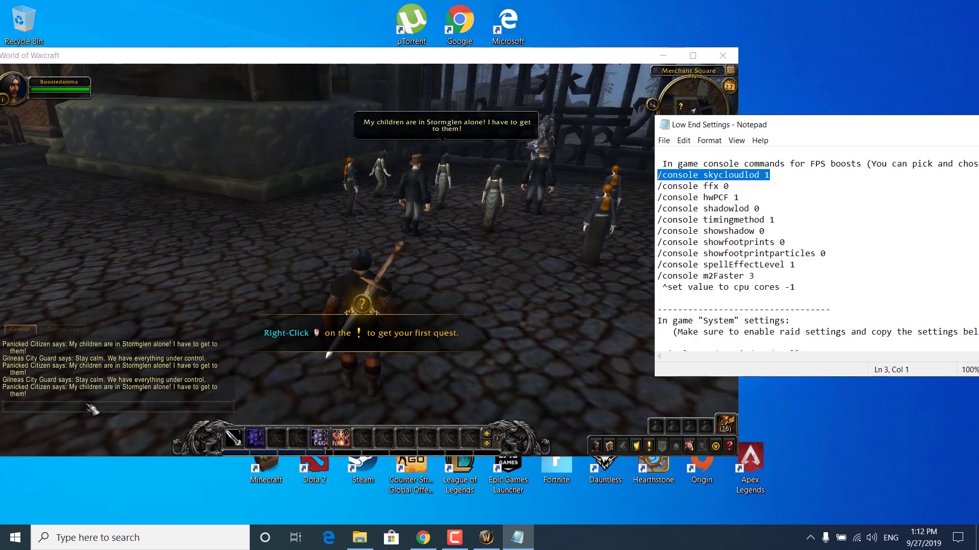
click(99, 419)
key(Return)
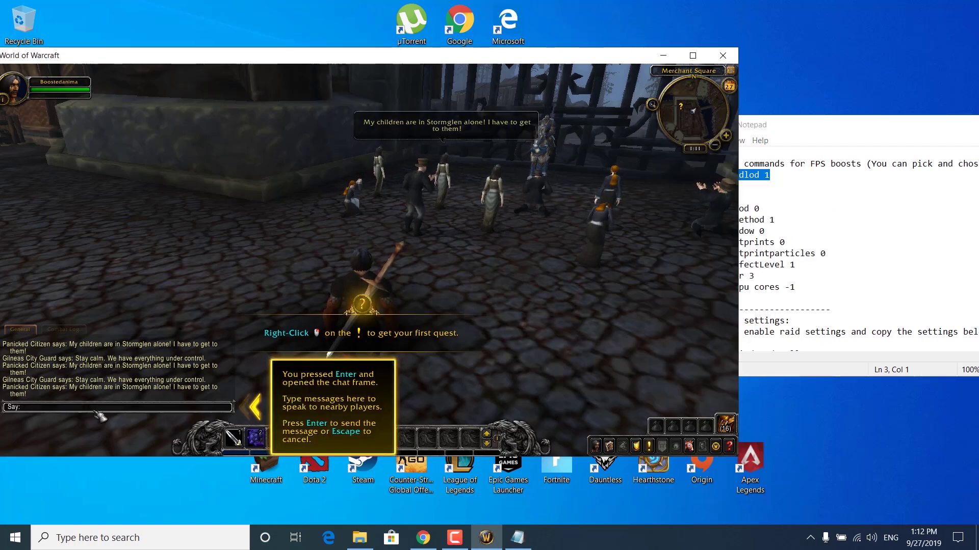
key(ctrl+v)
key(Return)
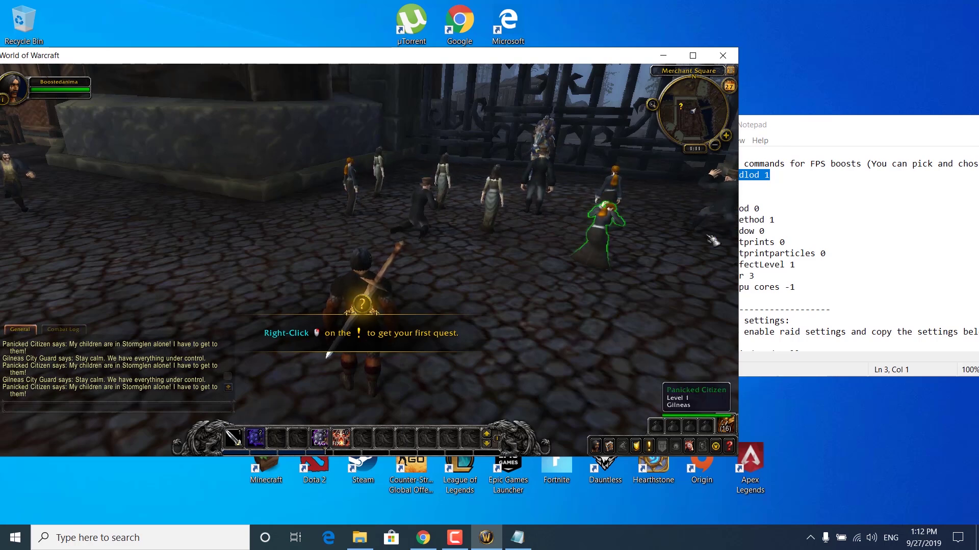
- Select the console command list in the notes and go to the m2Faster line's end
click(659, 176)
drag(659, 175, 658, 276)
click(765, 281)
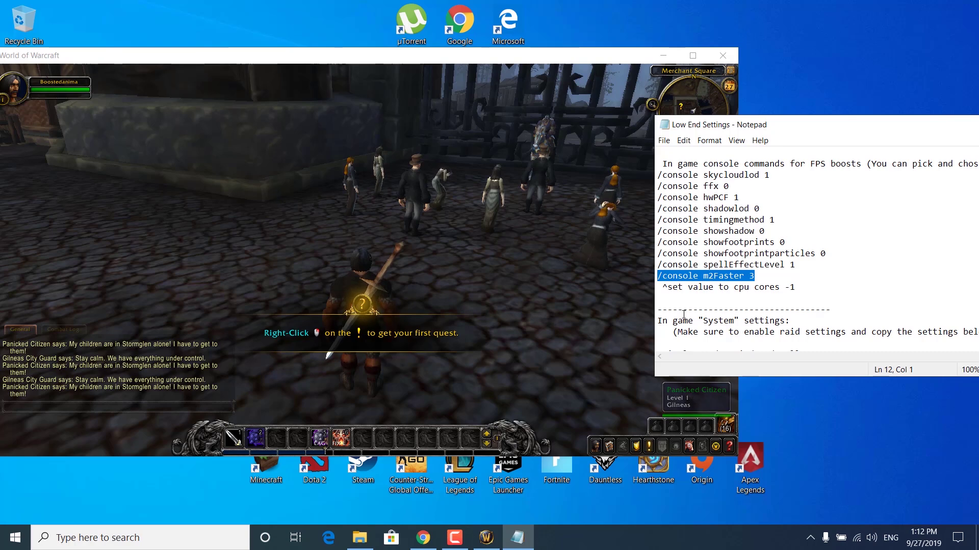
click(757, 276)
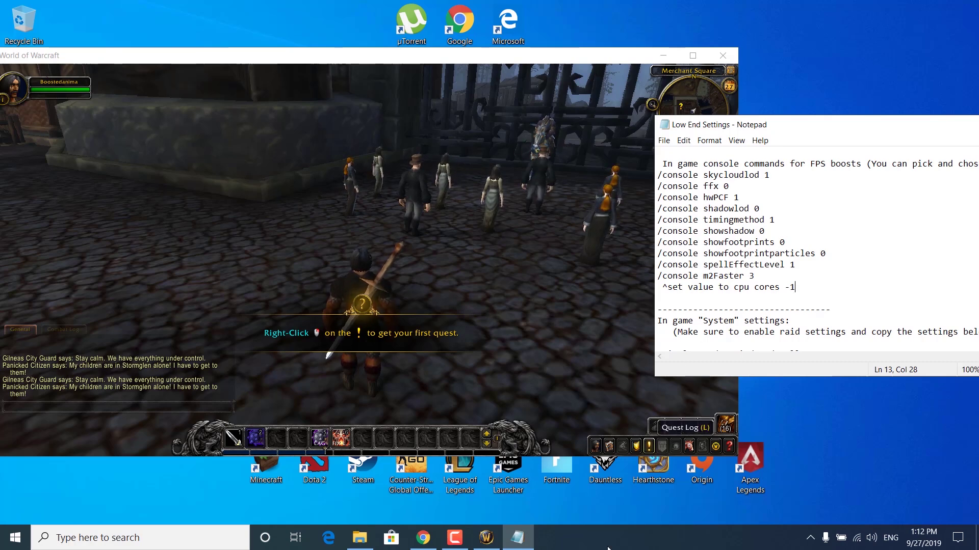
- Open Task Manager's CPU performance view to confirm the processor has 6 cores
right_click(607, 531)
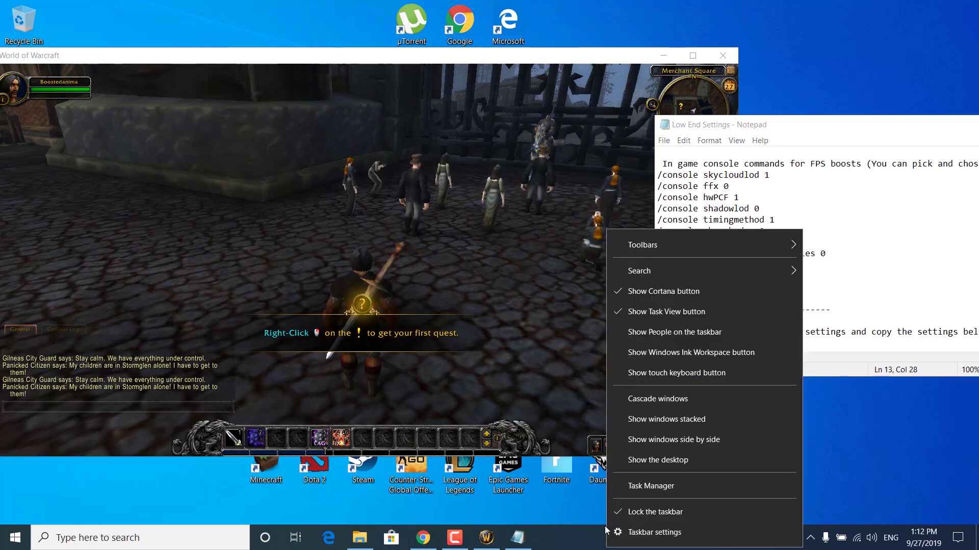
click(655, 487)
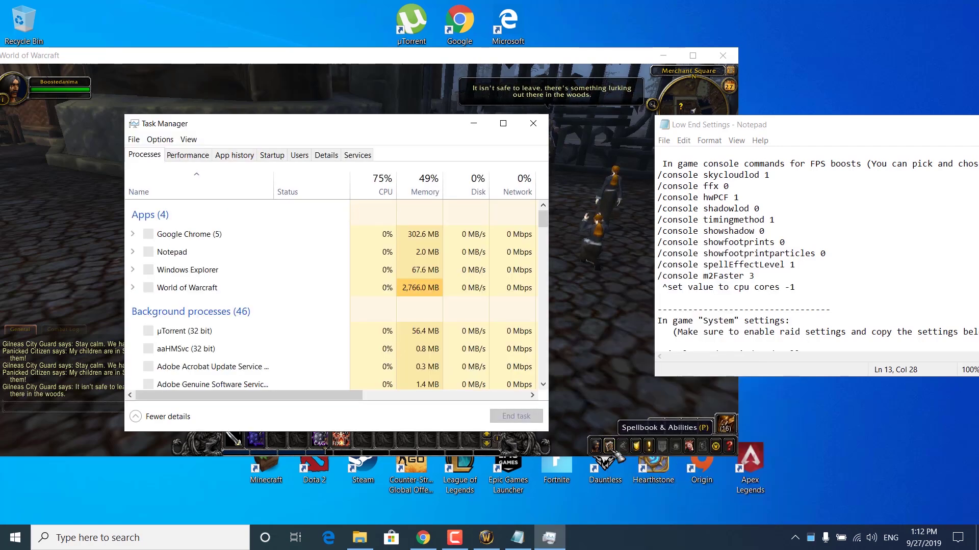
click(195, 156)
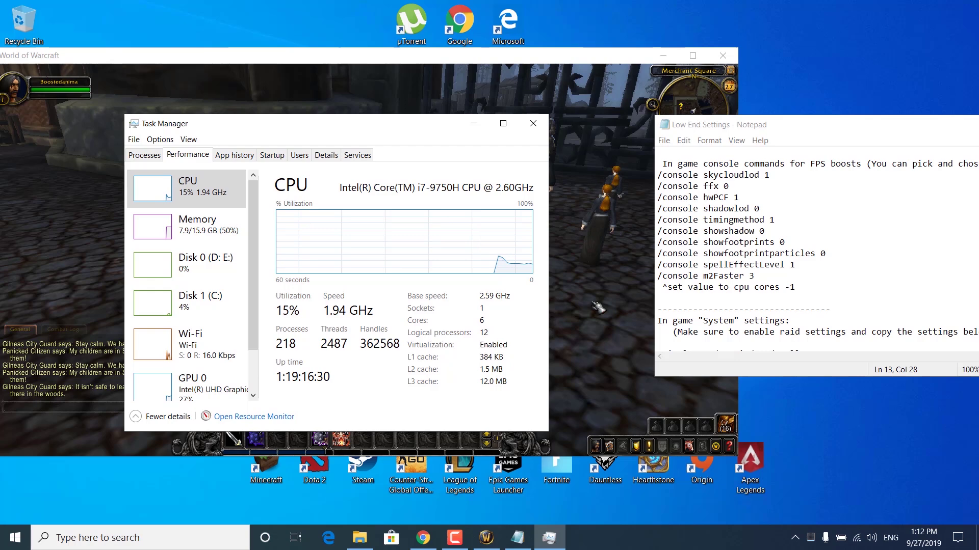
- Change the notes' m2Faster value from 3 to 5 and close Task Manager
drag(771, 276, 751, 276)
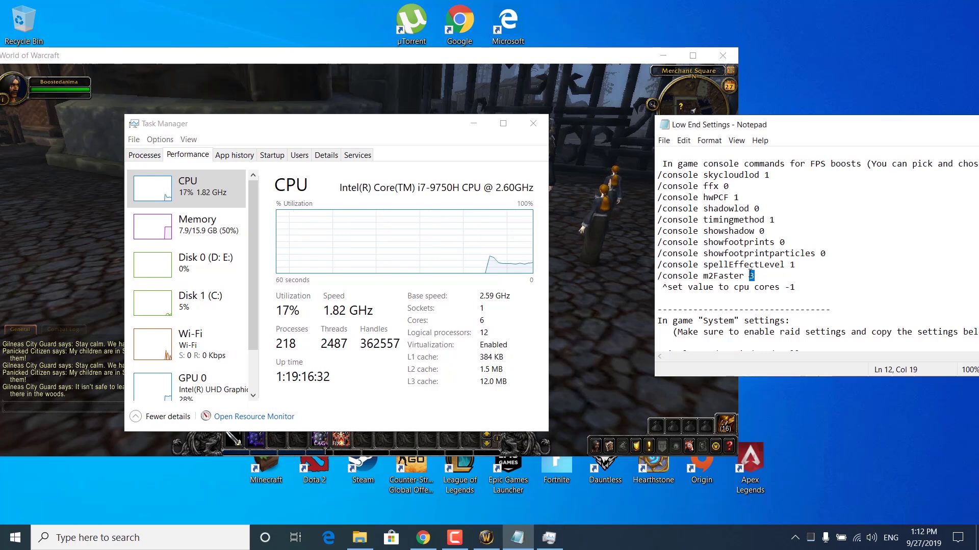
text(5)
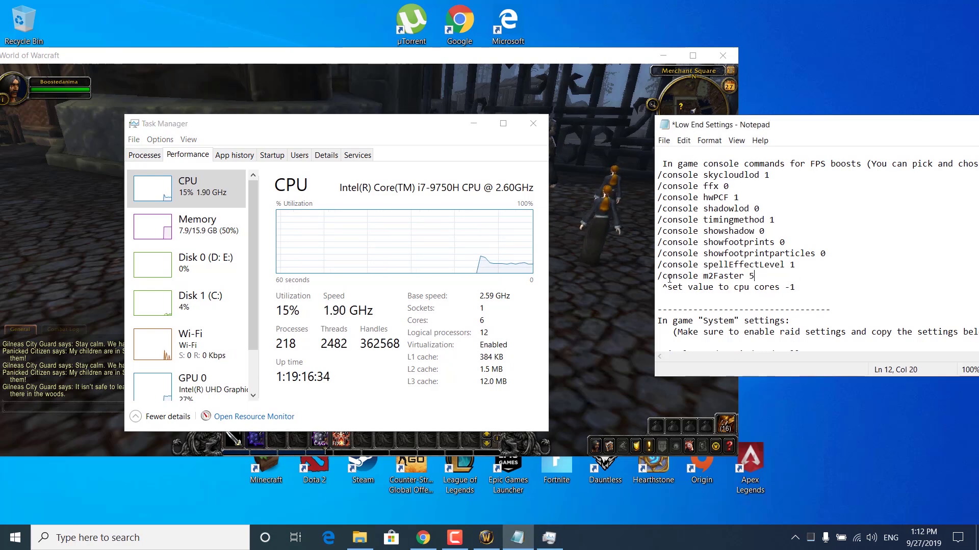
click(532, 123)
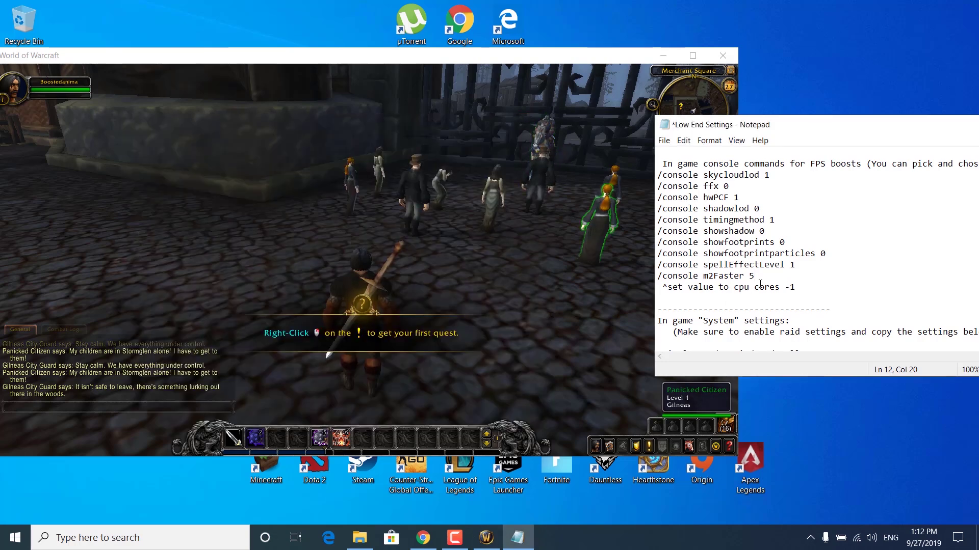
- Copy '/console m2Faster 5' from the notes and run it in the game chat
drag(760, 283, 660, 276)
right_click(668, 276)
click(683, 316)
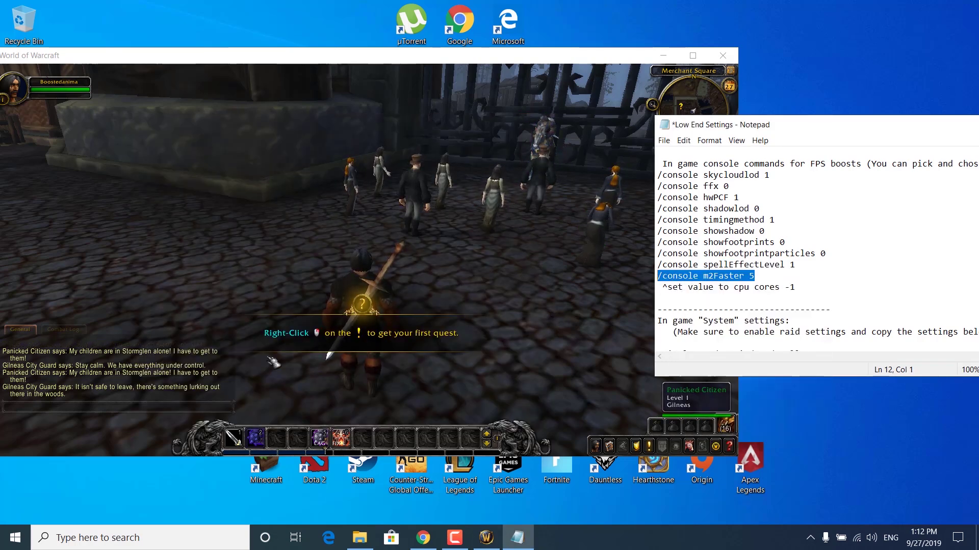
click(101, 415)
key(ctrl+v)
key(Return)
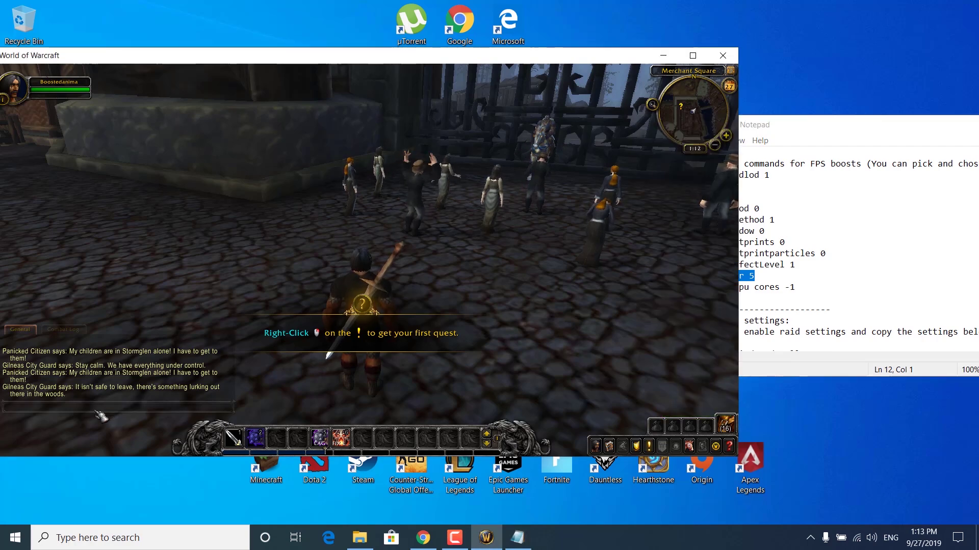
- Close the Low End Settings notes without saving and quit World of Warcraft
click(764, 276)
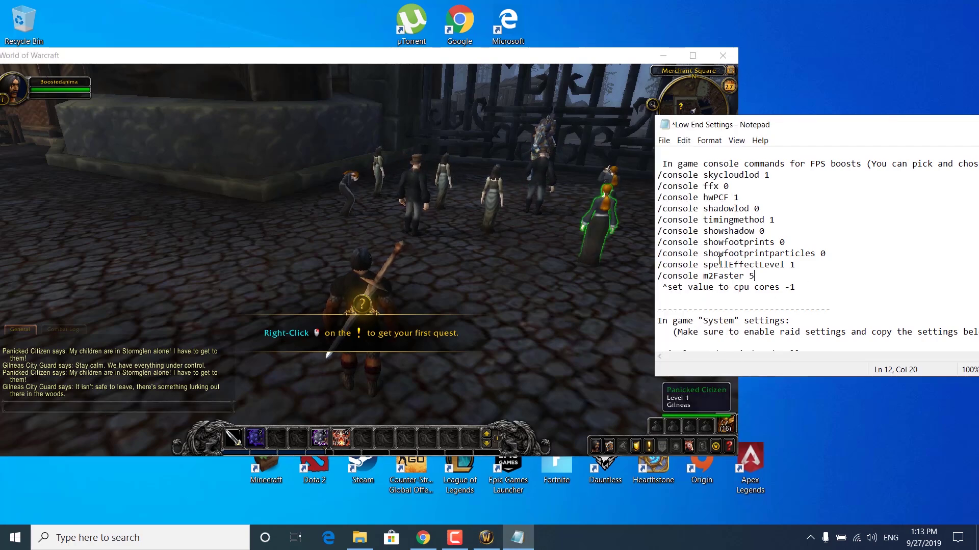
click(664, 126)
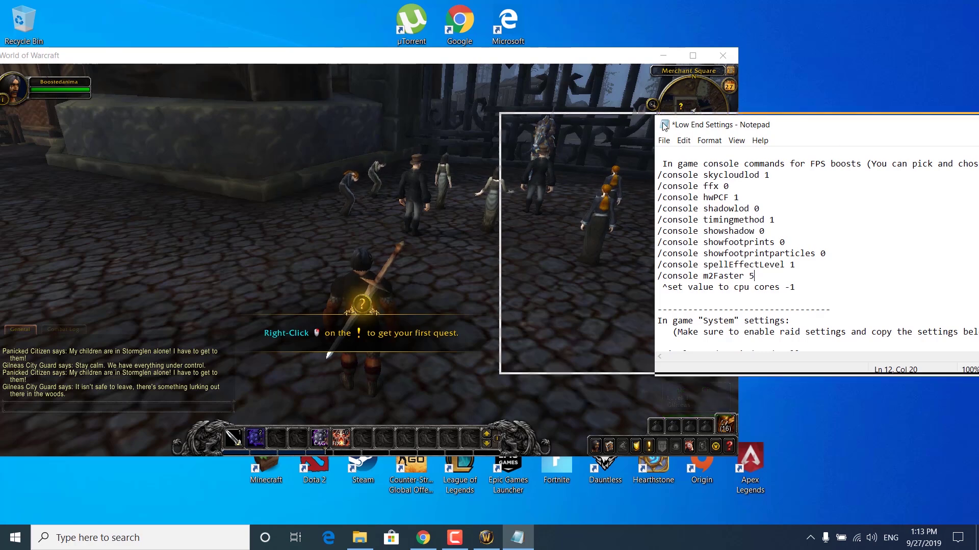
click(941, 121)
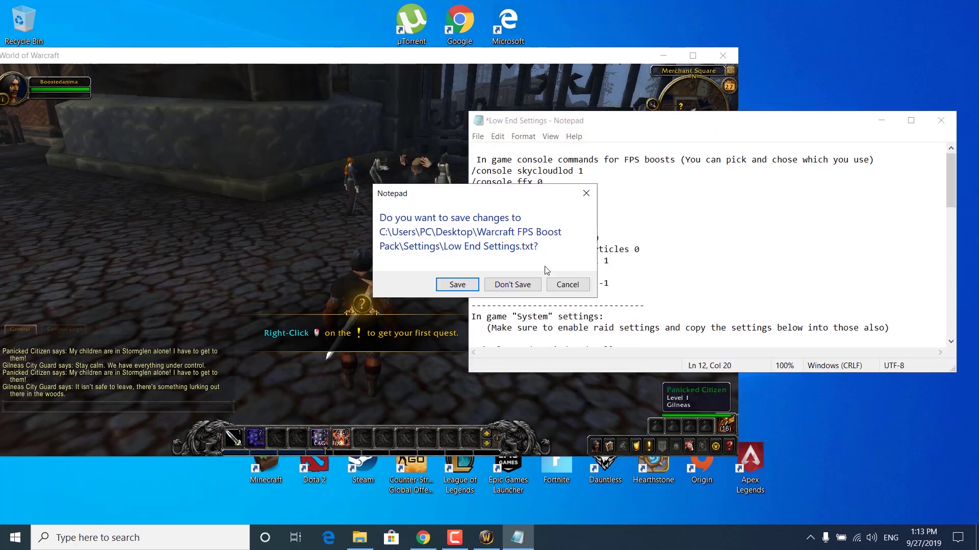
click(513, 284)
click(724, 56)
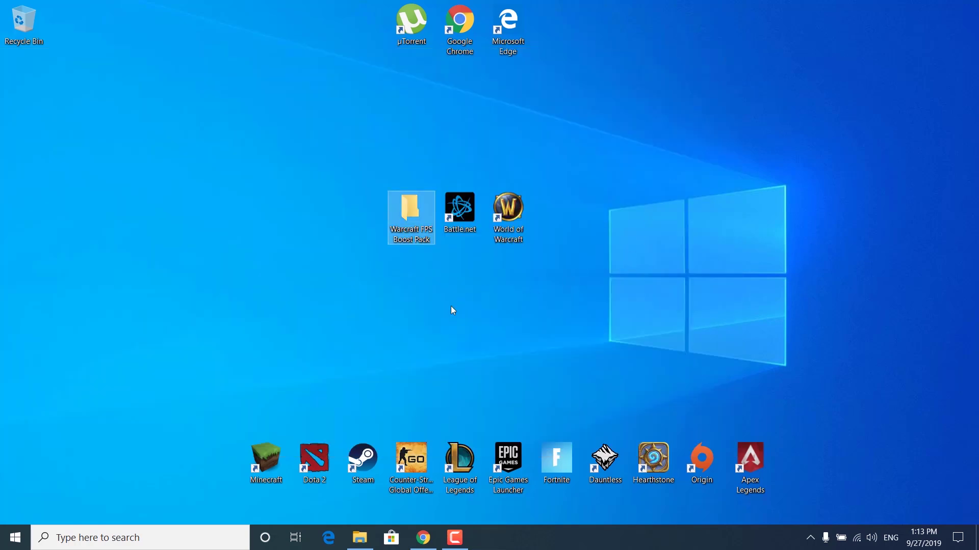
click(451, 306)
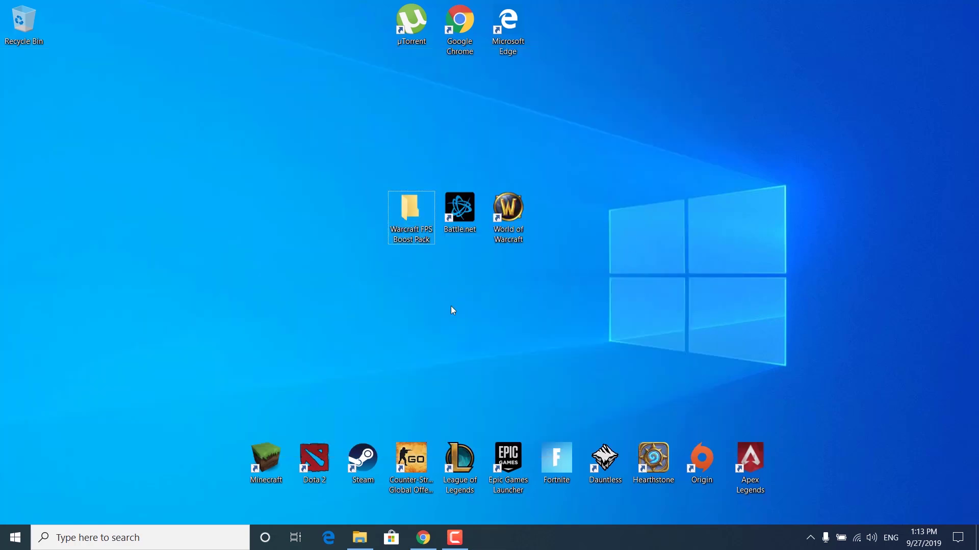
- Open NVIDIA Control Panel from the desktop menu, then restore the Settings folder window
right_click(453, 310)
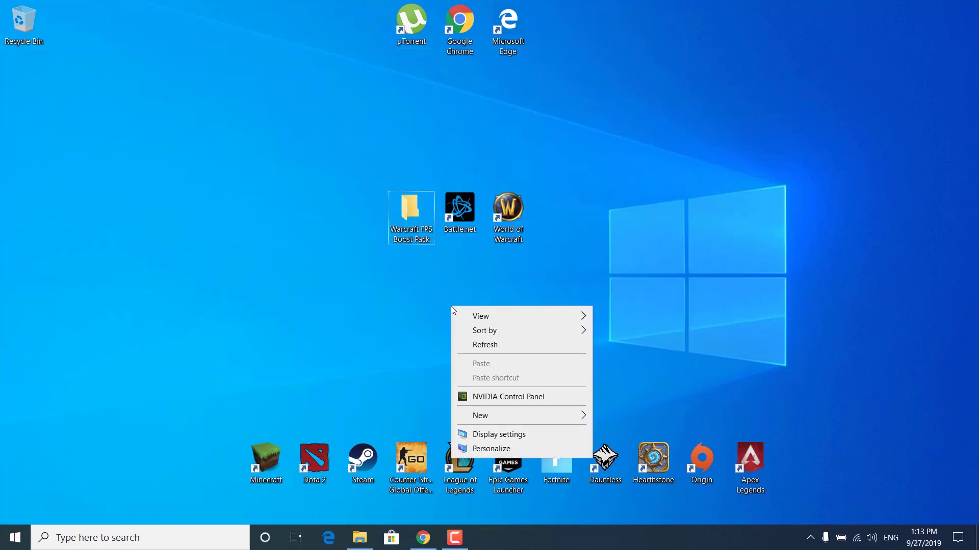
click(532, 397)
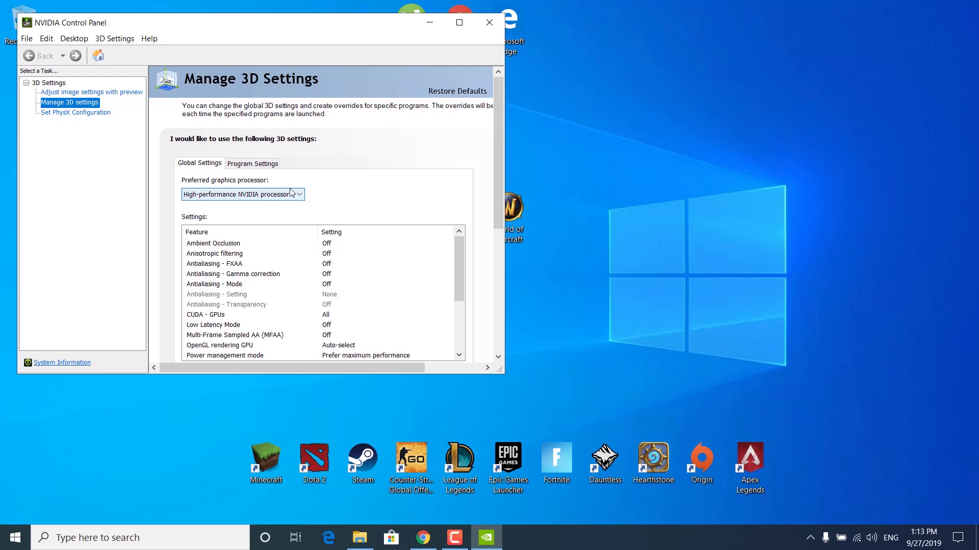
click(360, 538)
- Browse from Warcraft FPS Boost Pack through Optimizations into the GPU Settings folder and reposition it
click(275, 107)
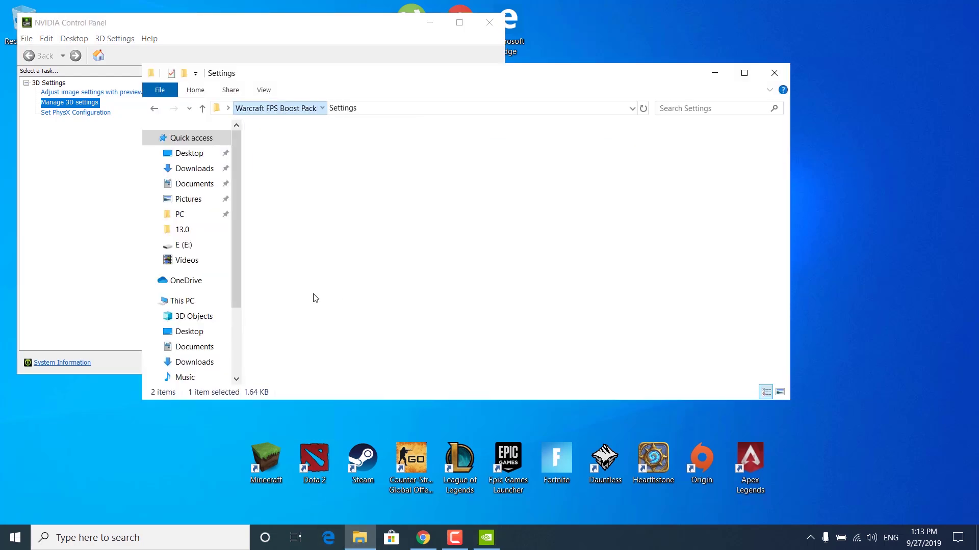
double_click(291, 148)
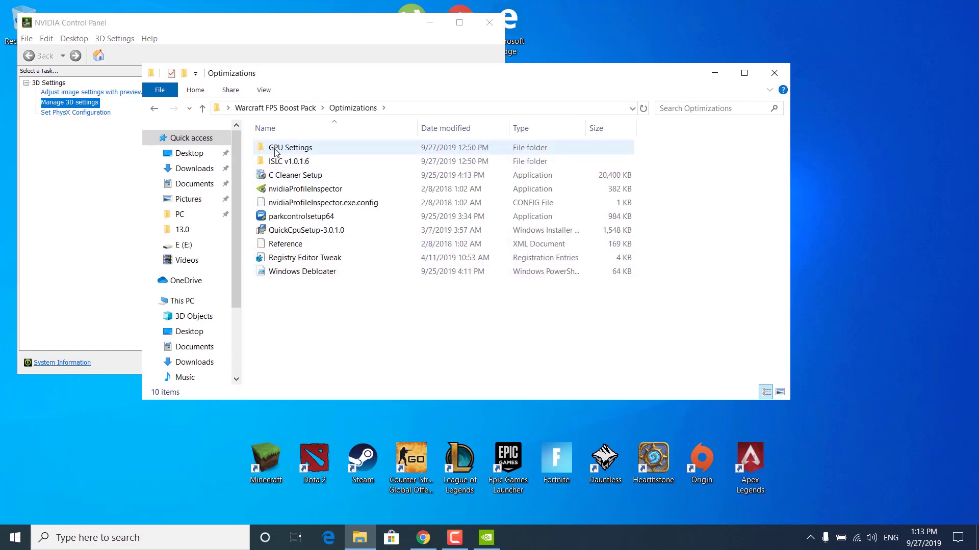
double_click(291, 148)
drag(518, 90, 642, 109)
- View 1.png in Photos alongside NVIDIA Control Panel, then close it
double_click(415, 169)
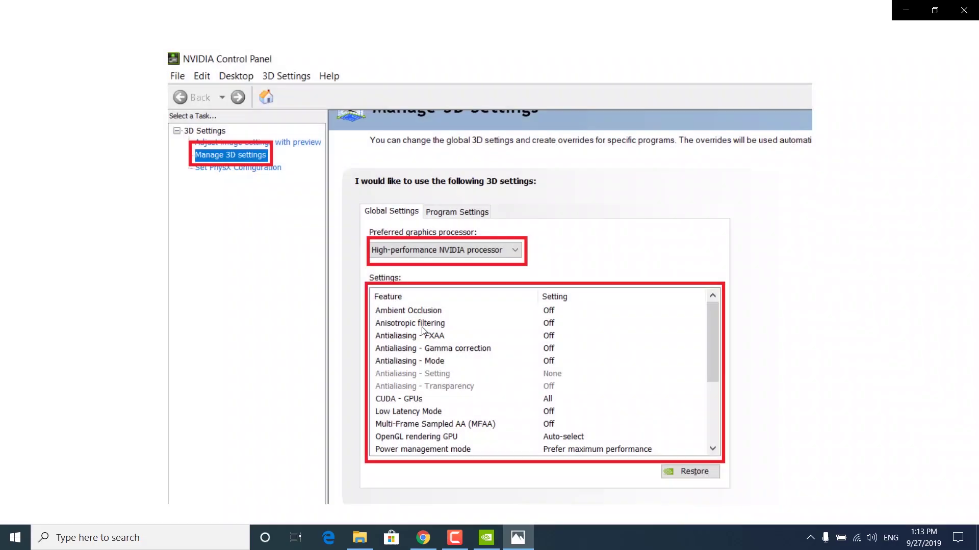
double_click(772, 26)
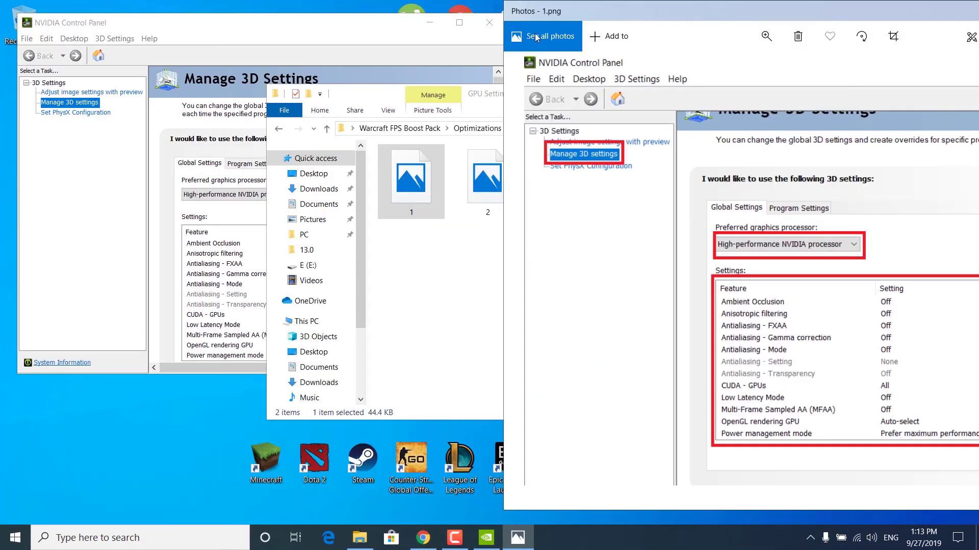
click(378, 34)
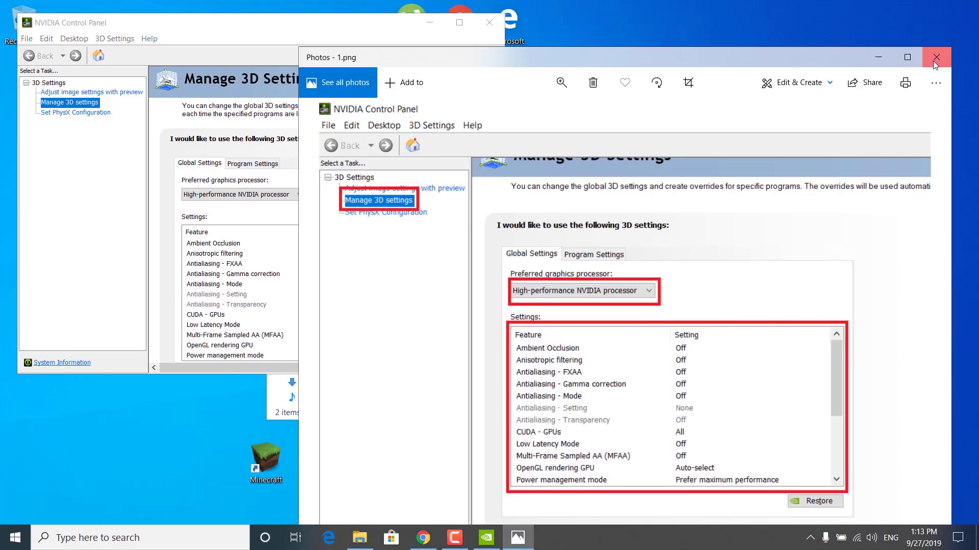
key(alt+F4)
- View 2.png in Photos, close it, and return to NVIDIA Control Panel
click(487, 183)
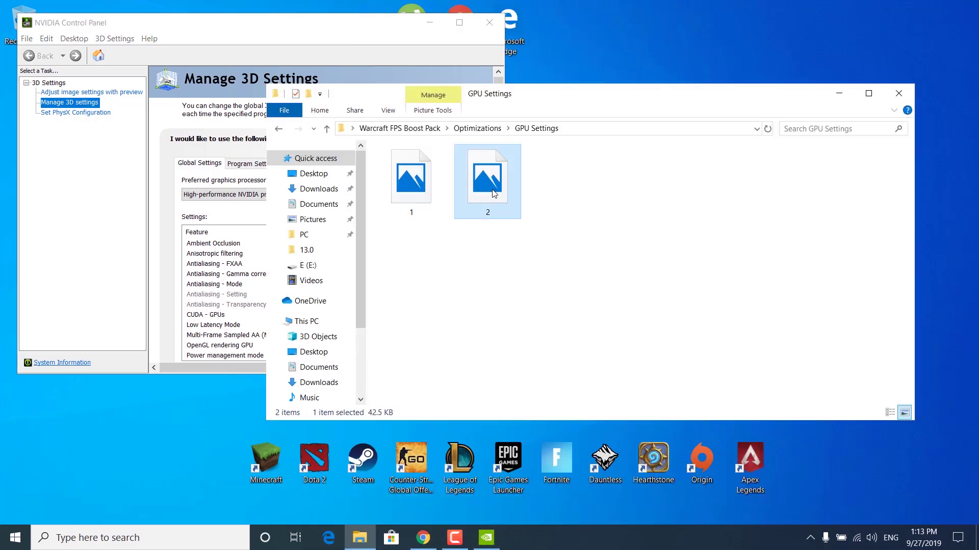
double_click(493, 193)
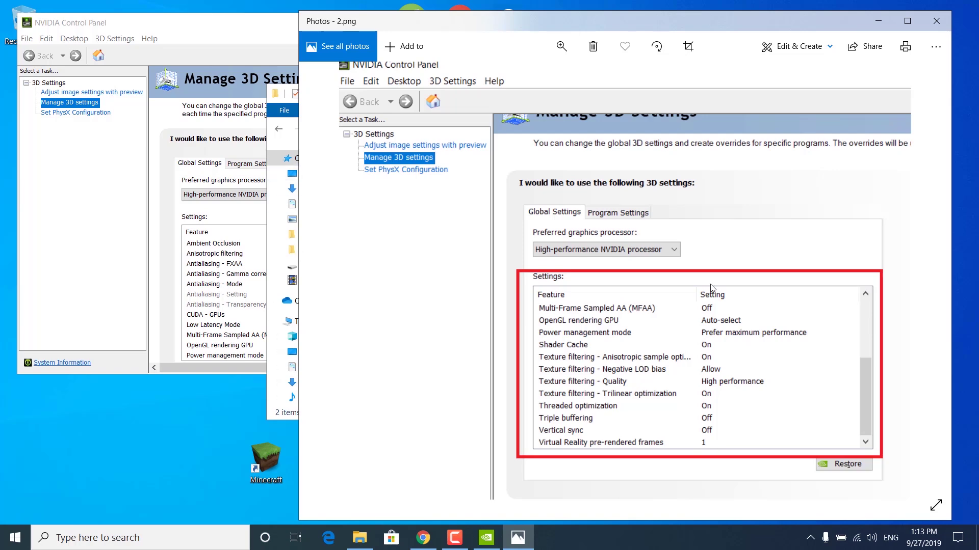
click(937, 21)
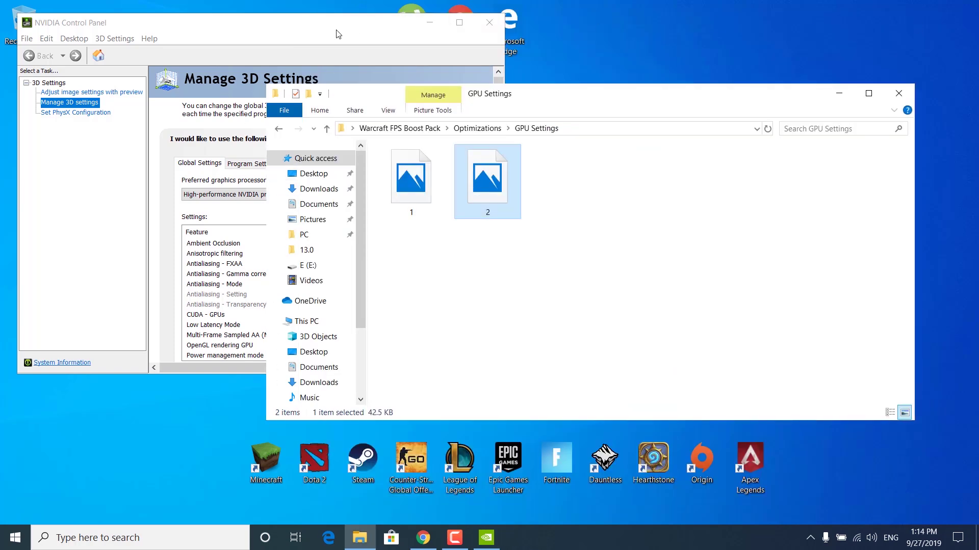
click(339, 33)
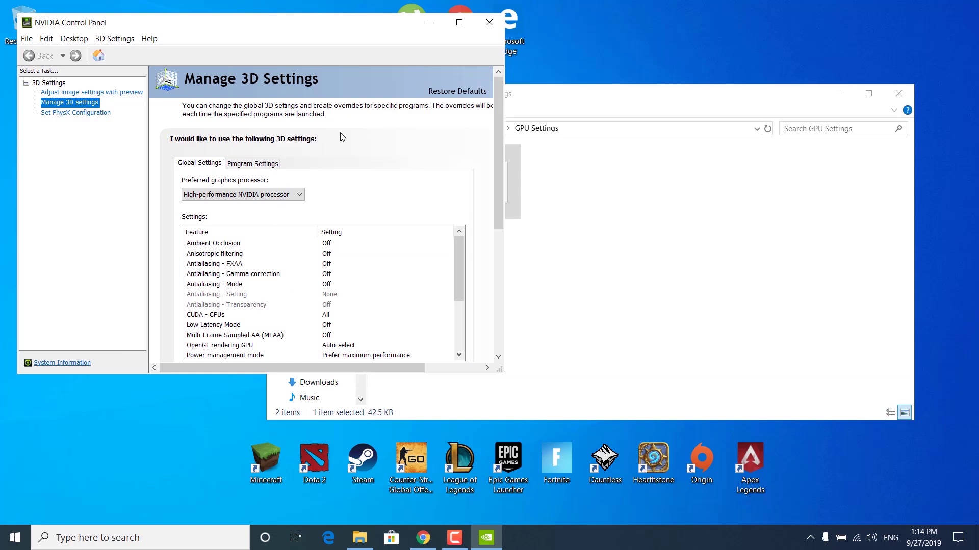
- Close NVIDIA Control Panel and browse to Optimizations > ISLC v1.0.1.6
click(486, 24)
click(516, 324)
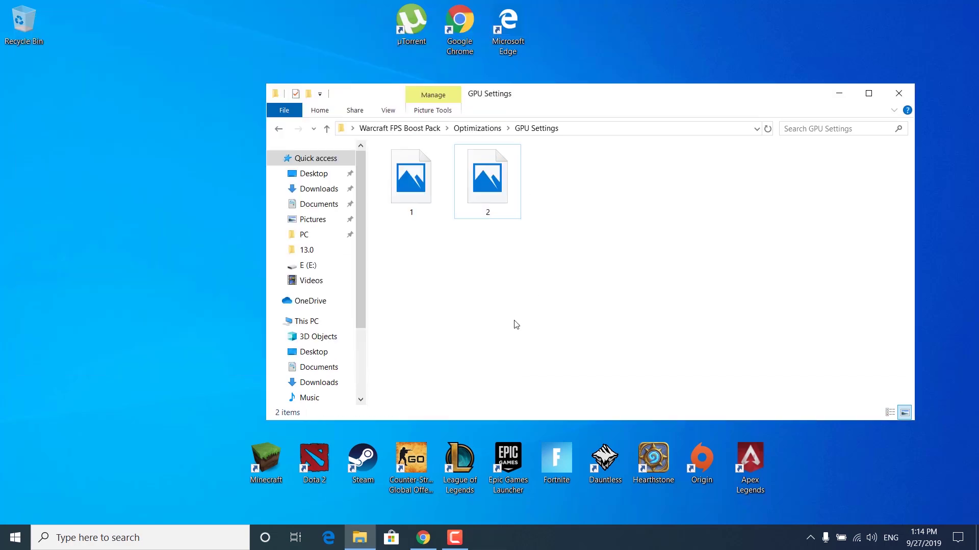
click(396, 130)
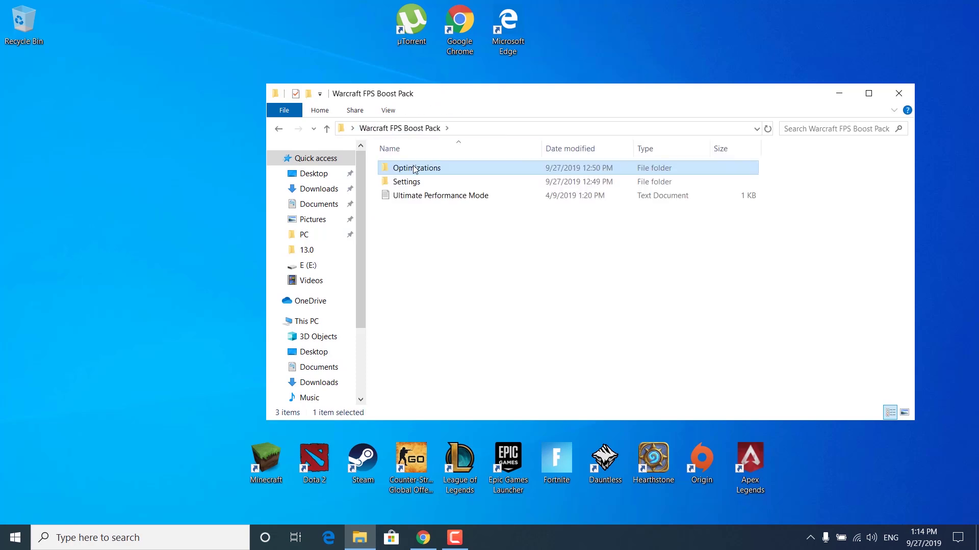
double_click(415, 169)
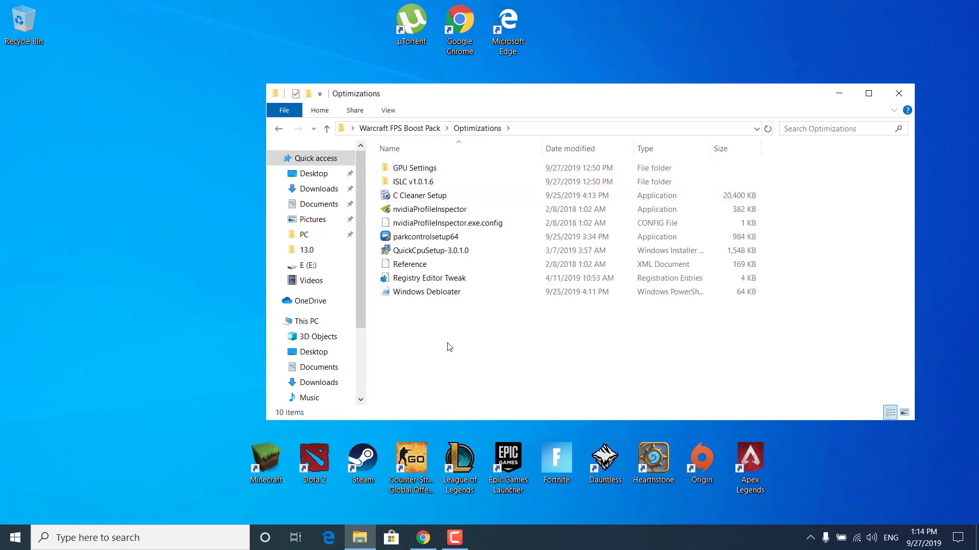
double_click(396, 183)
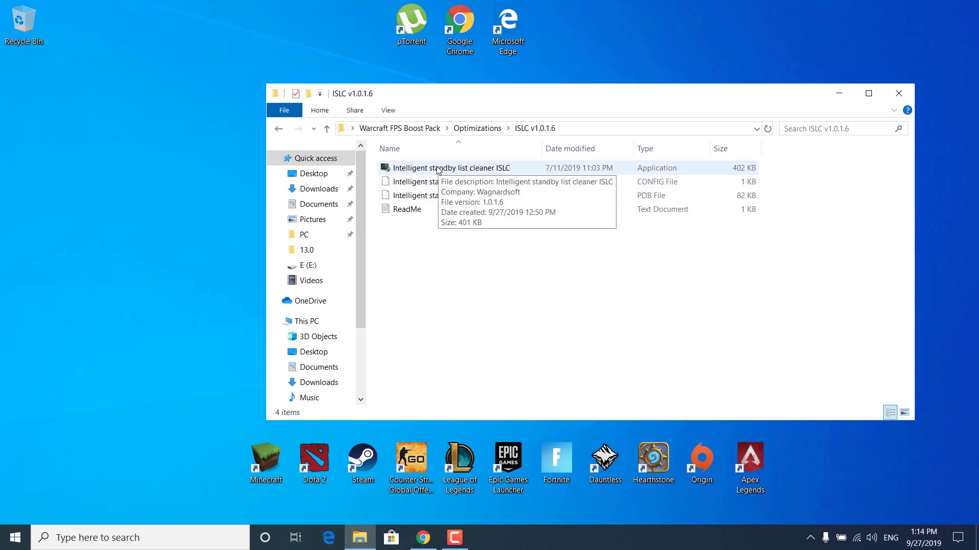
- Launch the ISLC executable and bring its window up from the tray icon
double_click(455, 168)
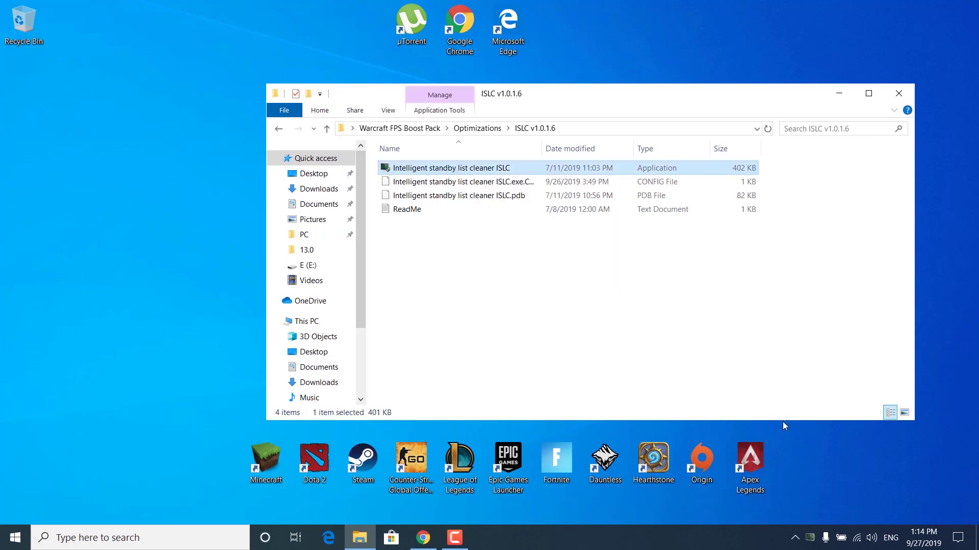
drag(810, 538, 834, 507)
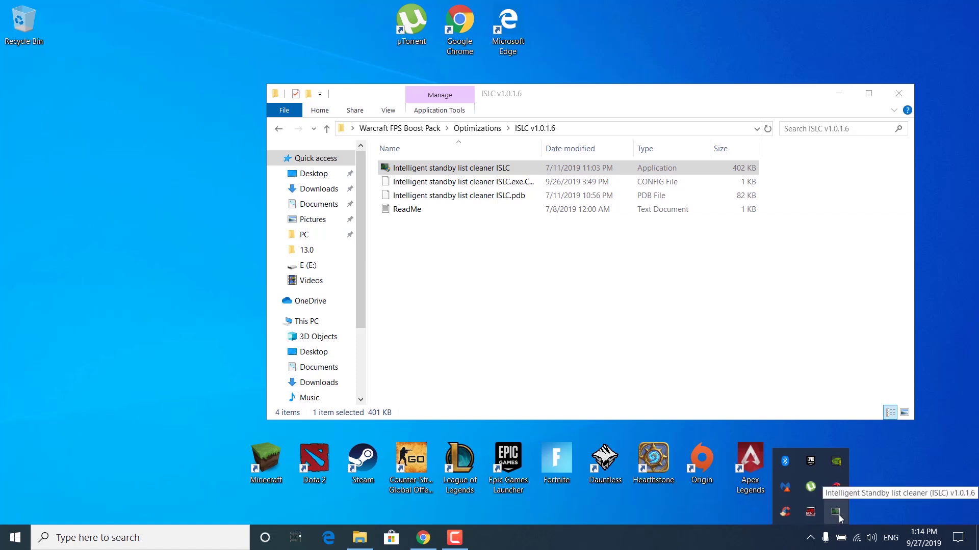
click(836, 514)
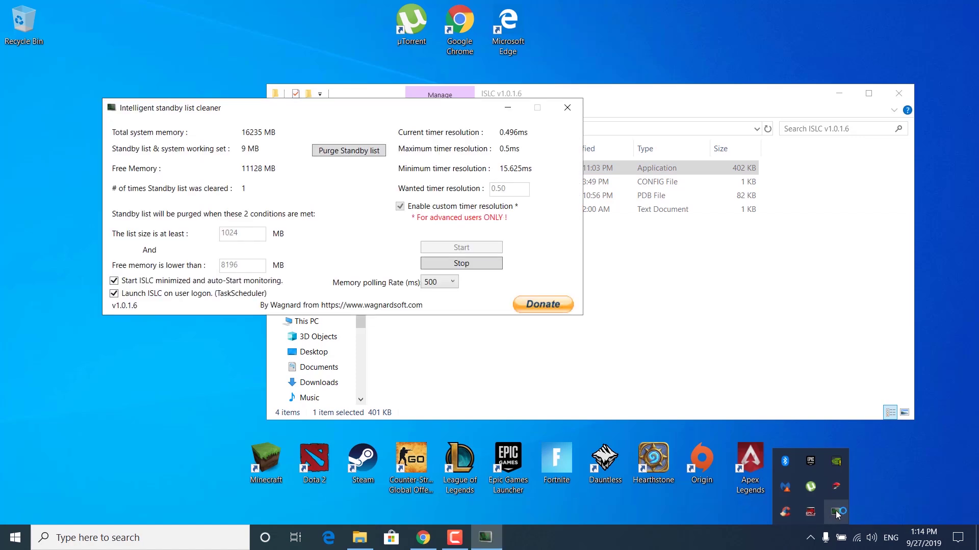
- Center the ISLC window, stop monitoring, and check the 0.50 ms, 1024 MB and 8196 MB values
click(443, 99)
drag(443, 99, 489, 110)
click(178, 108)
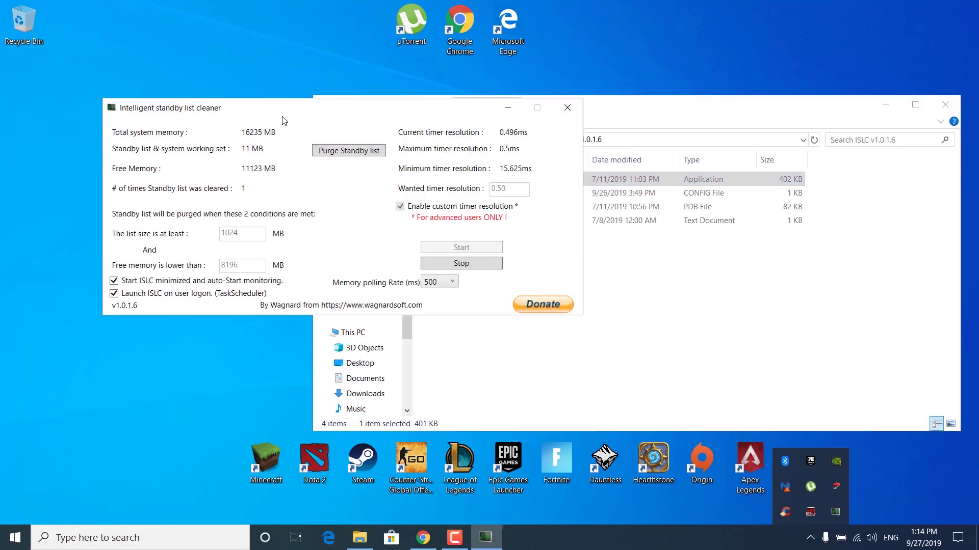
drag(179, 108, 359, 136)
click(655, 296)
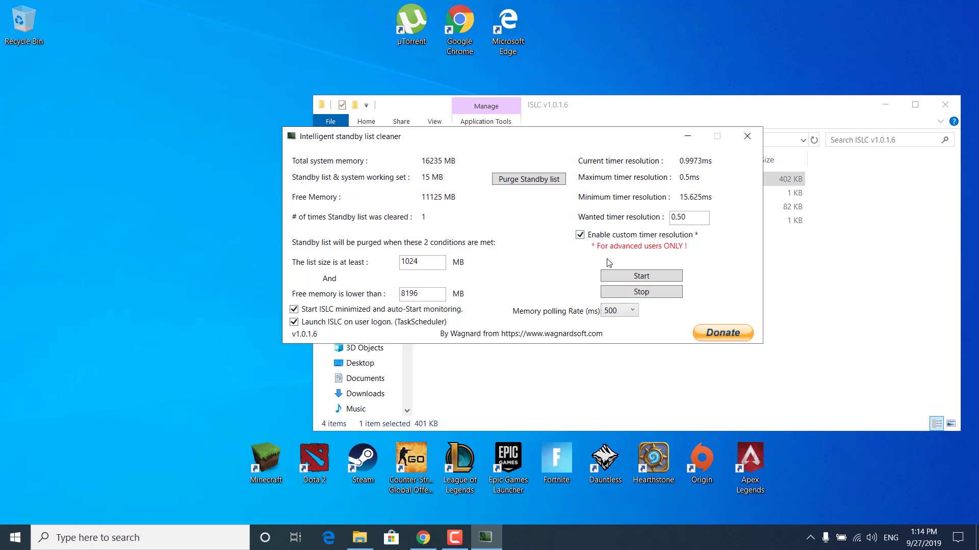
drag(687, 219, 643, 214)
drag(418, 263, 360, 274)
click(417, 263)
drag(433, 295, 395, 295)
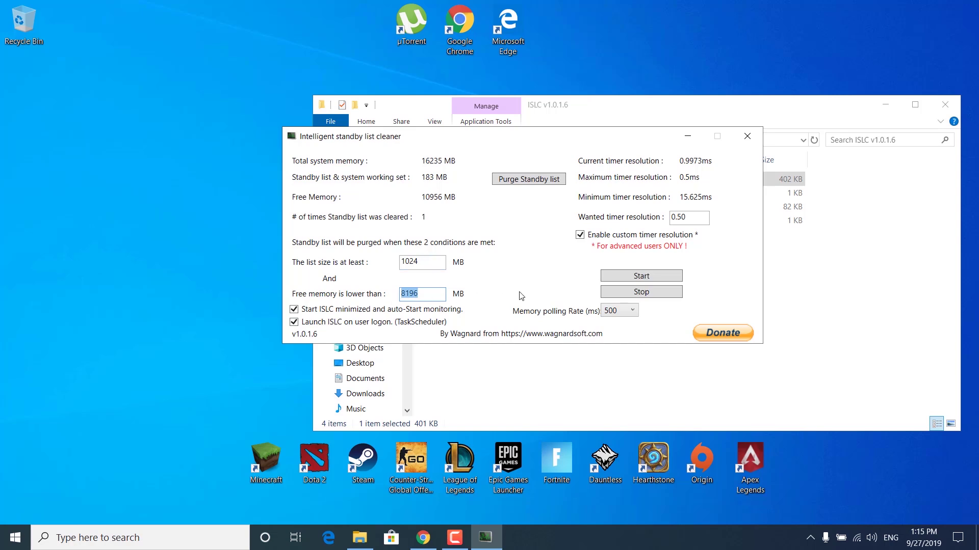
- Purge the standby list, restart monitoring, and close ISLC
click(520, 185)
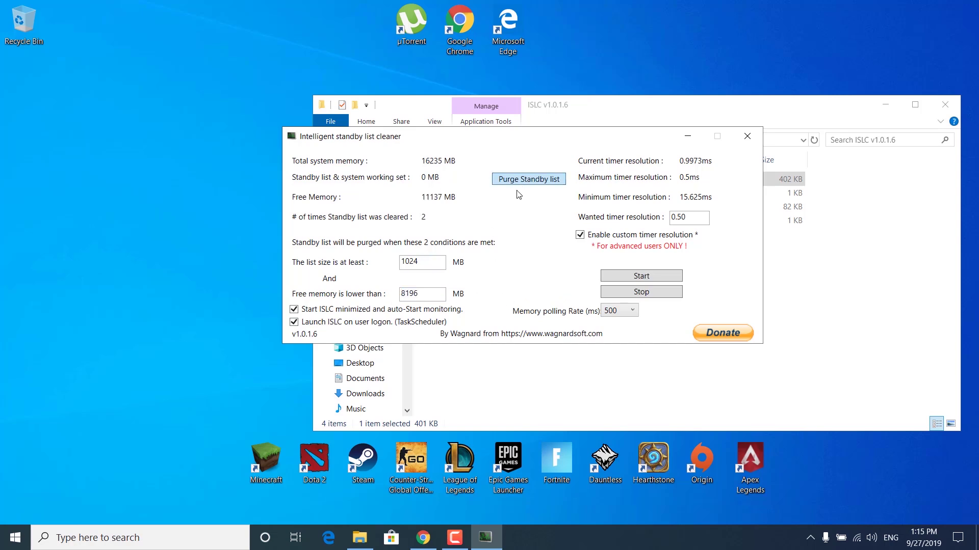
click(649, 277)
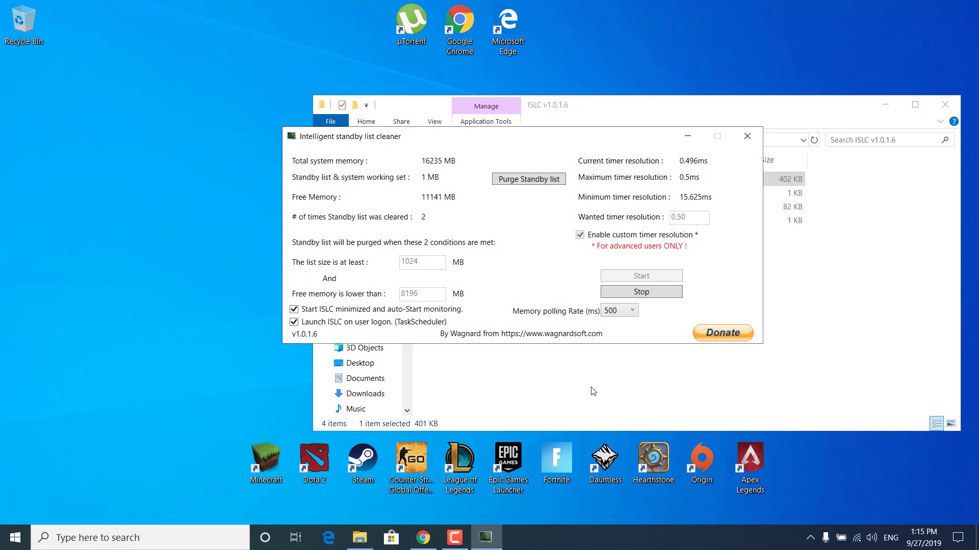
click(747, 137)
click(669, 322)
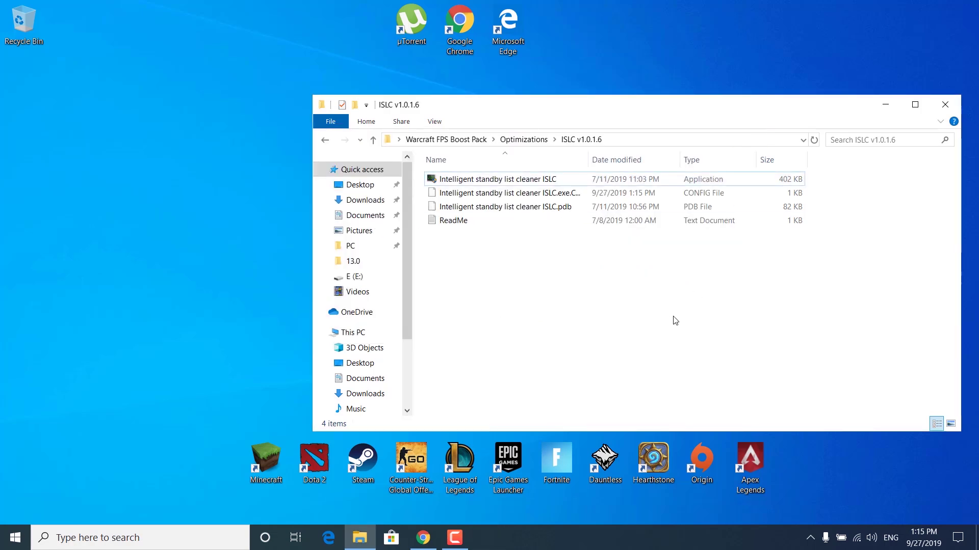
- Run C Cleaner Setup from Optimizations, untick the CCleaner Browser, install, and launch CCleaner
click(521, 340)
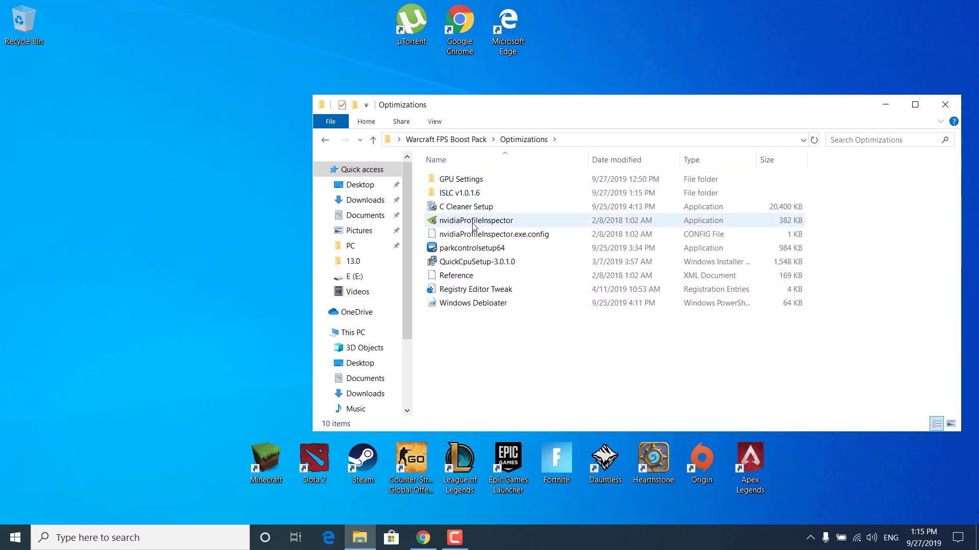
double_click(461, 209)
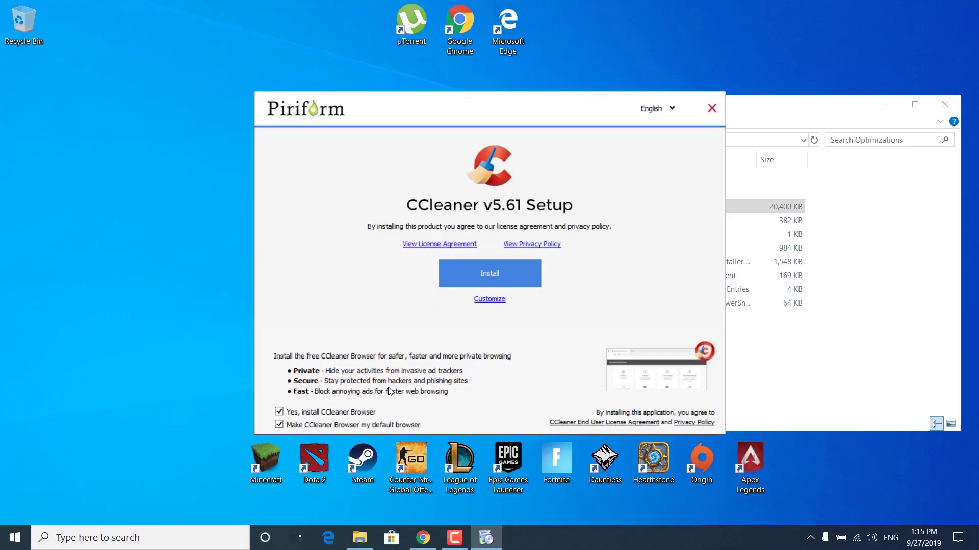
click(280, 413)
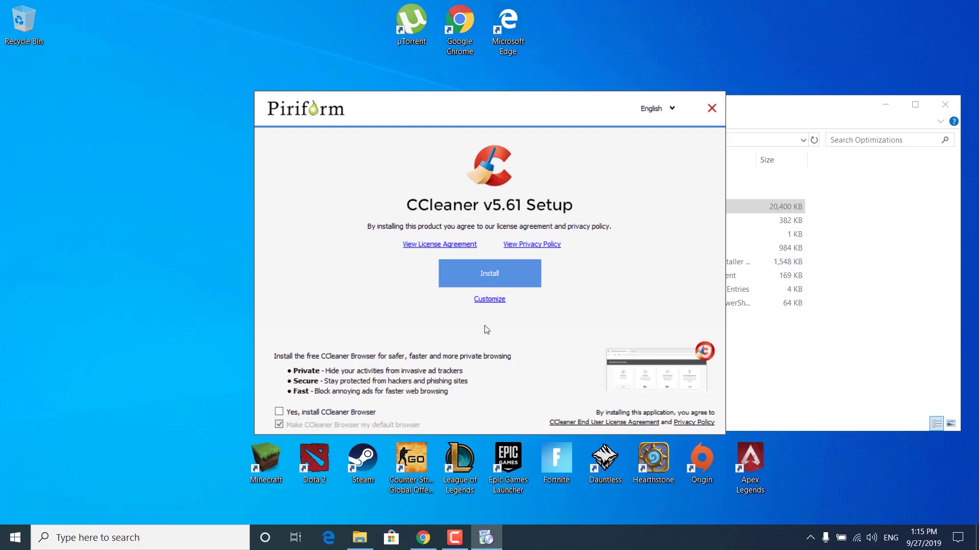
click(510, 275)
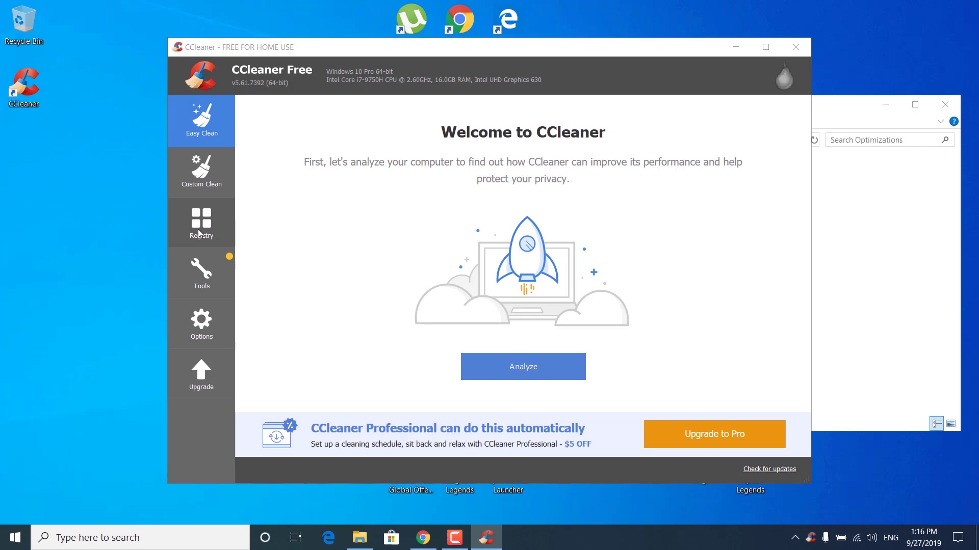
- Scan the registry, fix all 13 issues without a backup, then close CCleaner
click(199, 232)
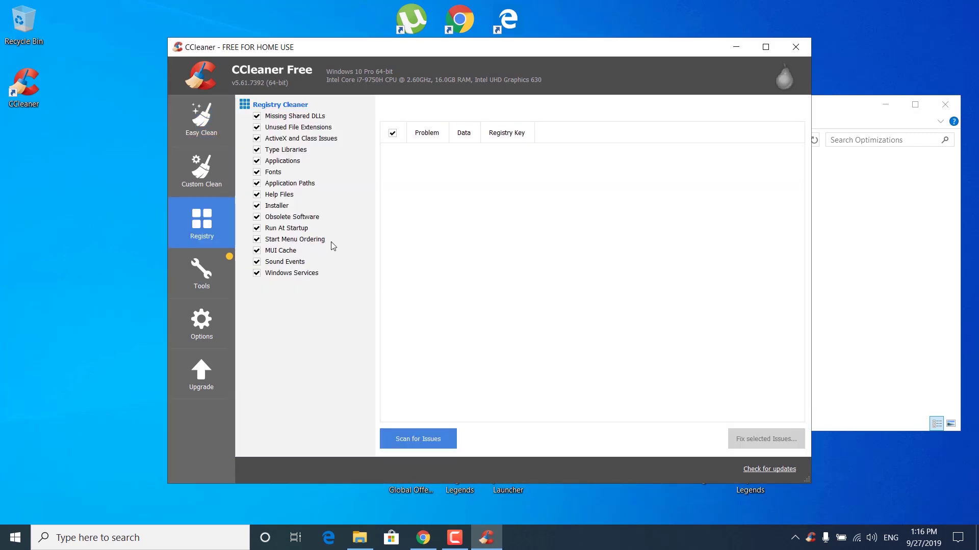
click(413, 439)
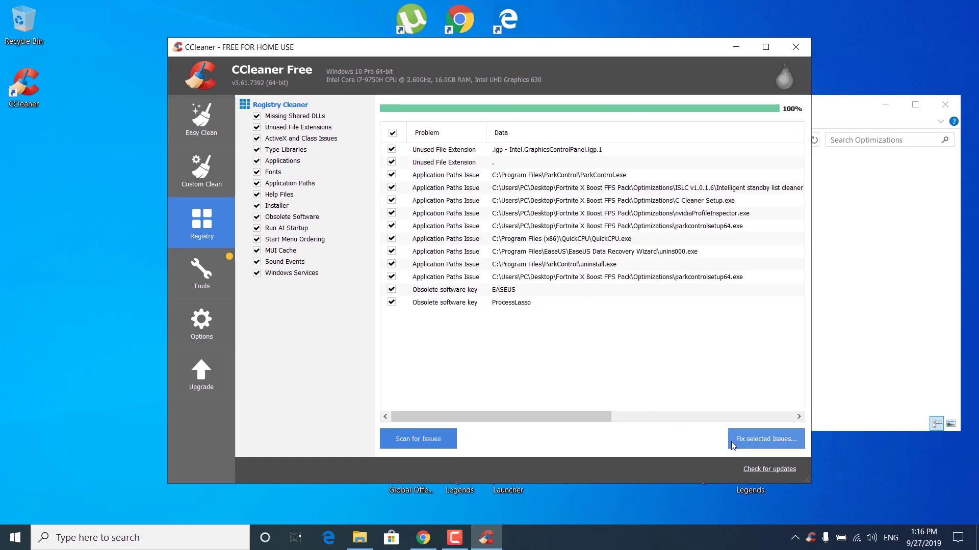
click(731, 441)
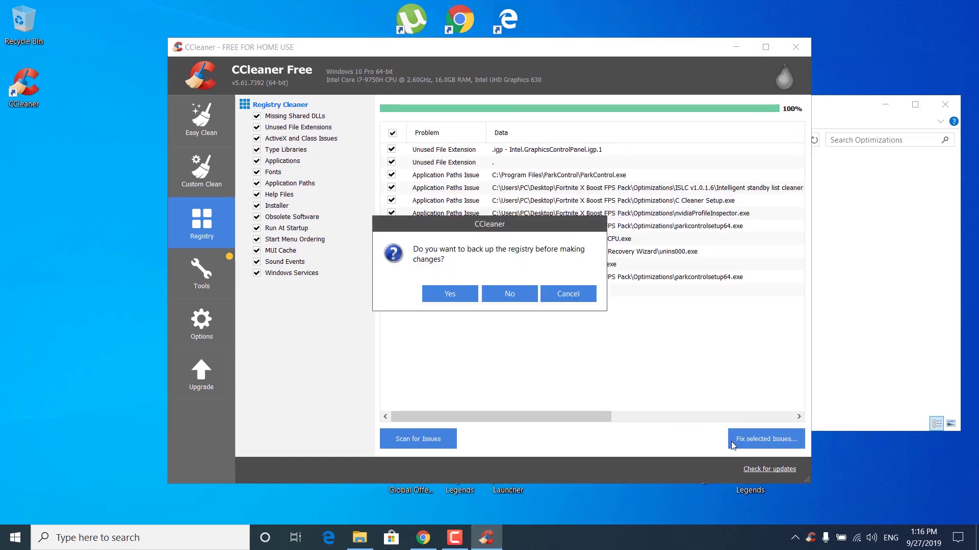
click(520, 295)
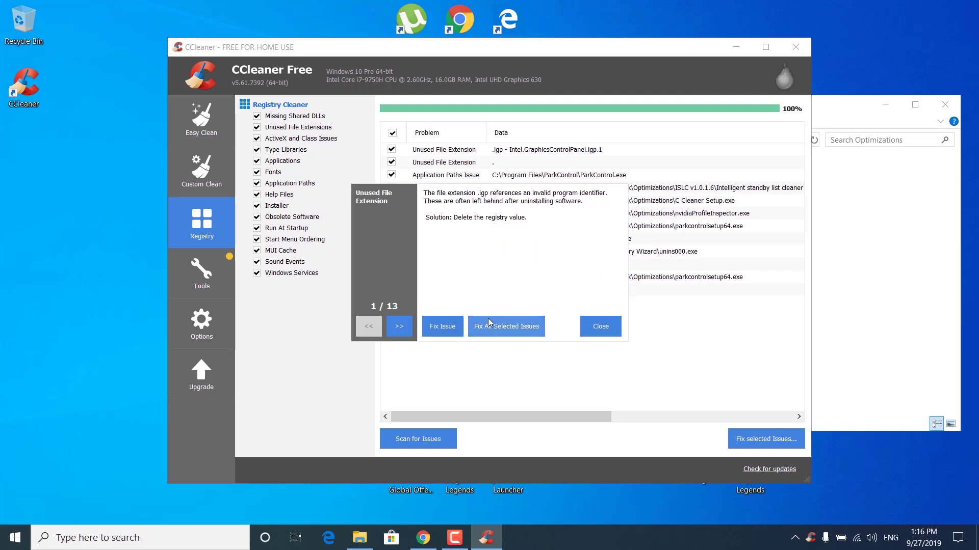
click(513, 327)
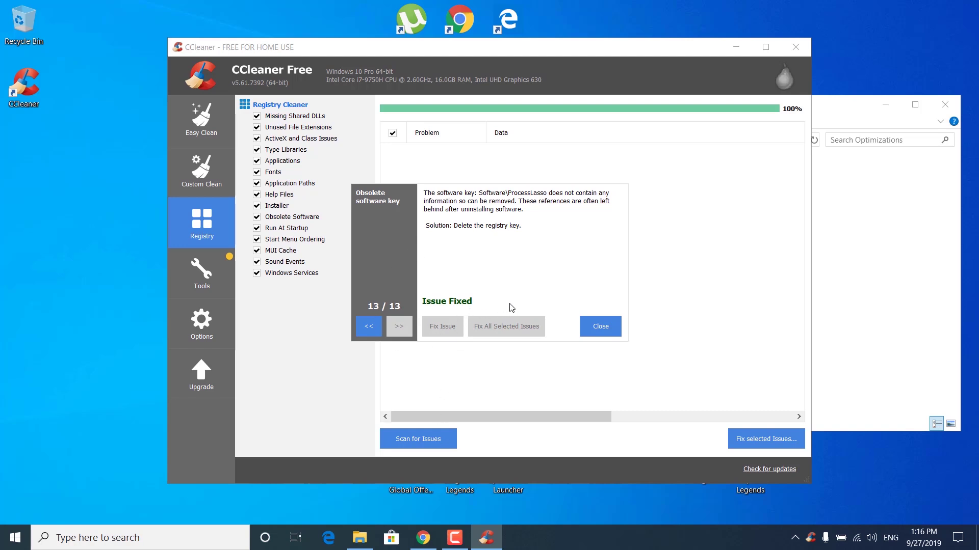
click(596, 329)
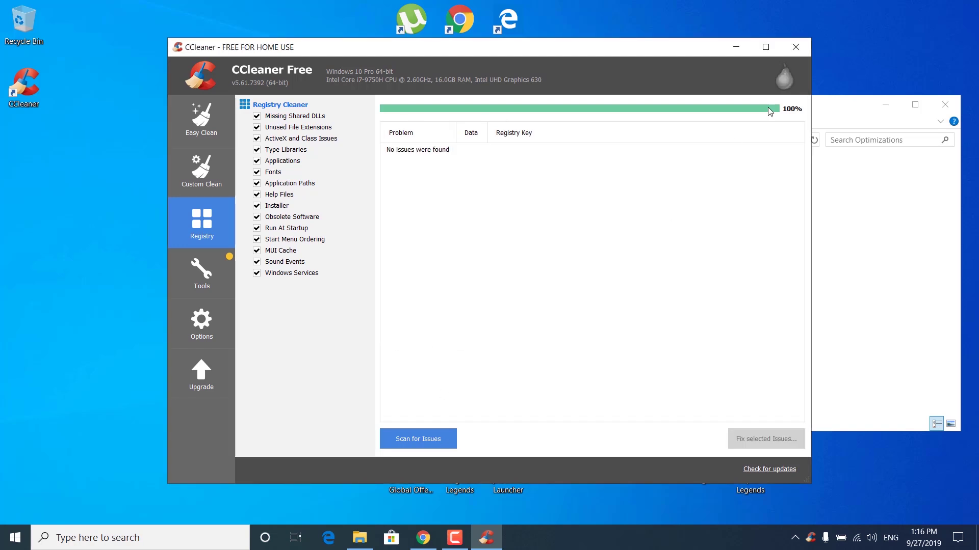
click(796, 50)
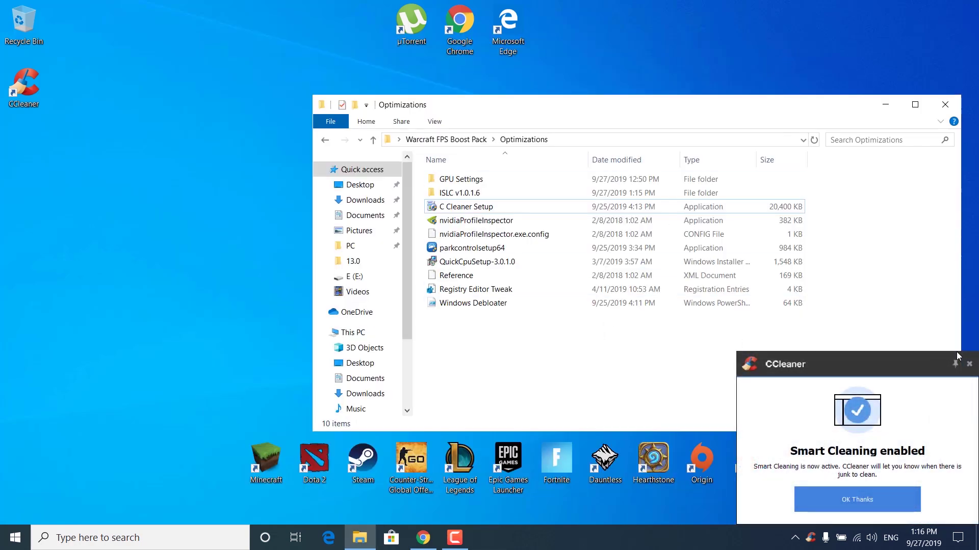
- Launch nvidiaProfileInspector and load the World Of Warcraft profile
click(969, 364)
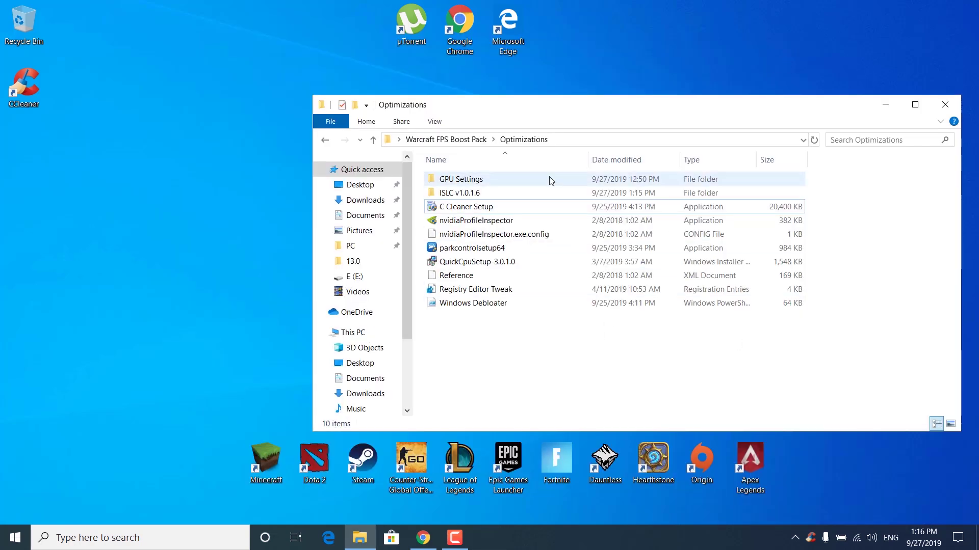
click(465, 222)
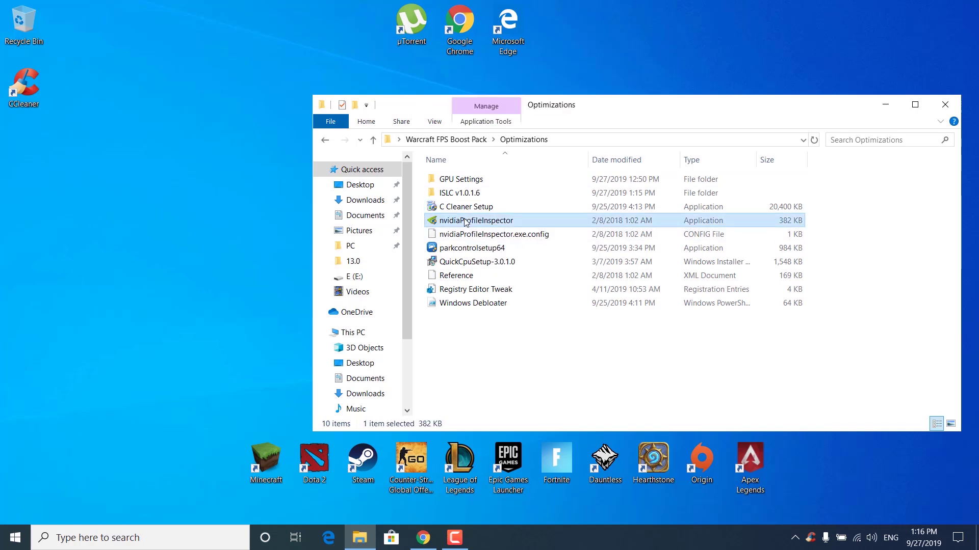
double_click(465, 223)
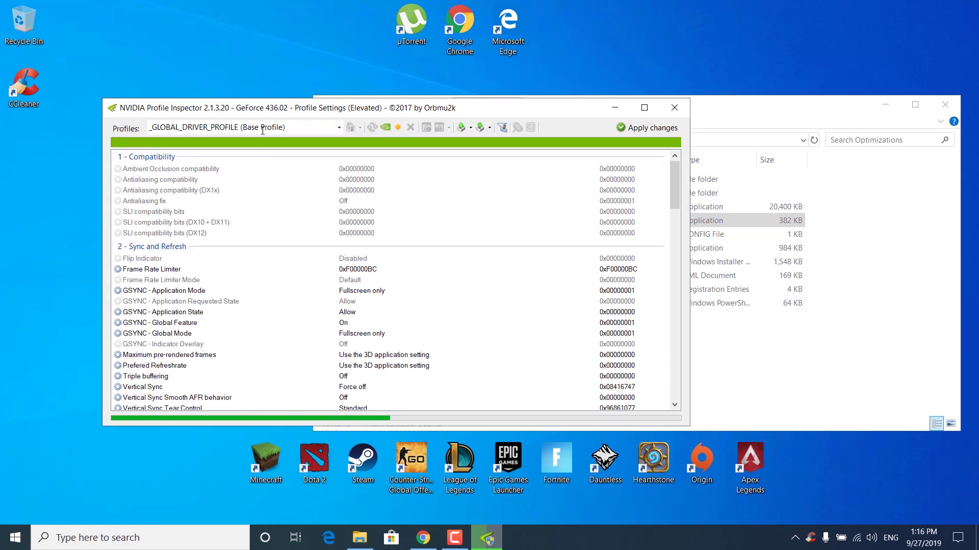
text(world )
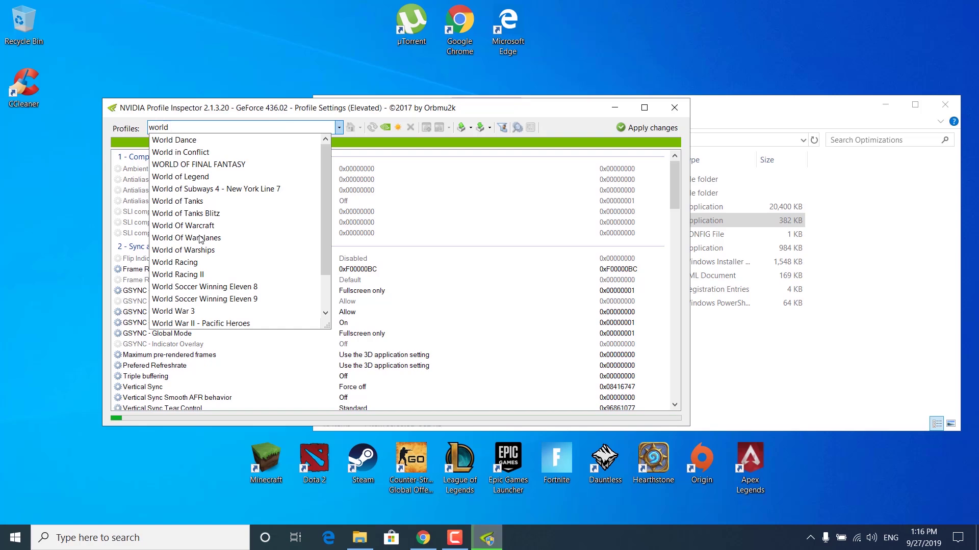
text(of)
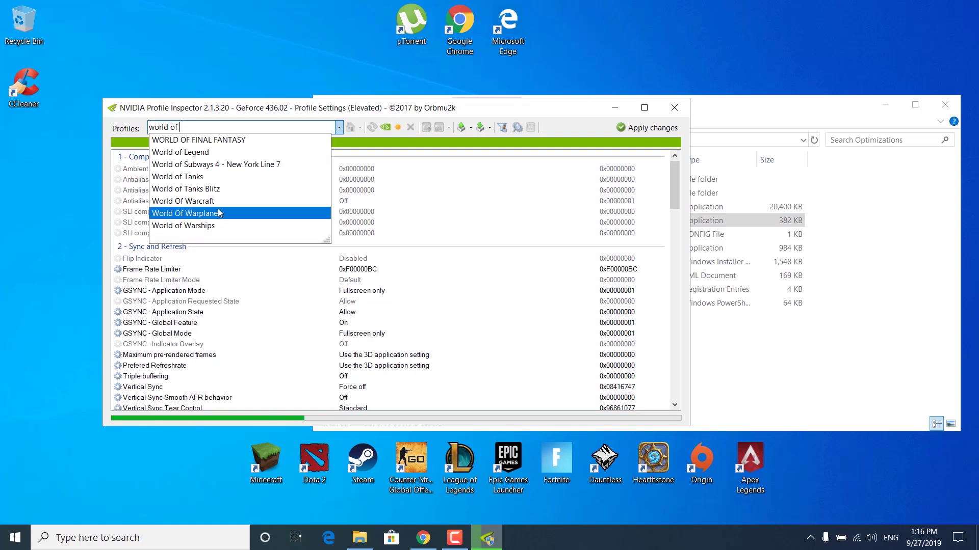
click(189, 201)
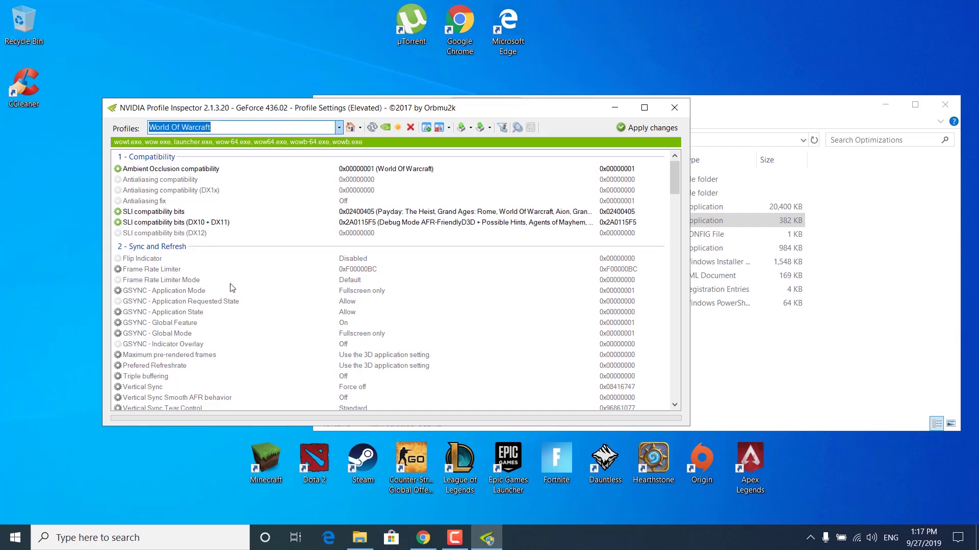
- Set Frame Rate Limiter Mode to 0x00000004 FLIP_BY_FLIPMETERING, apply changes, and close the inspector
click(351, 290)
click(349, 281)
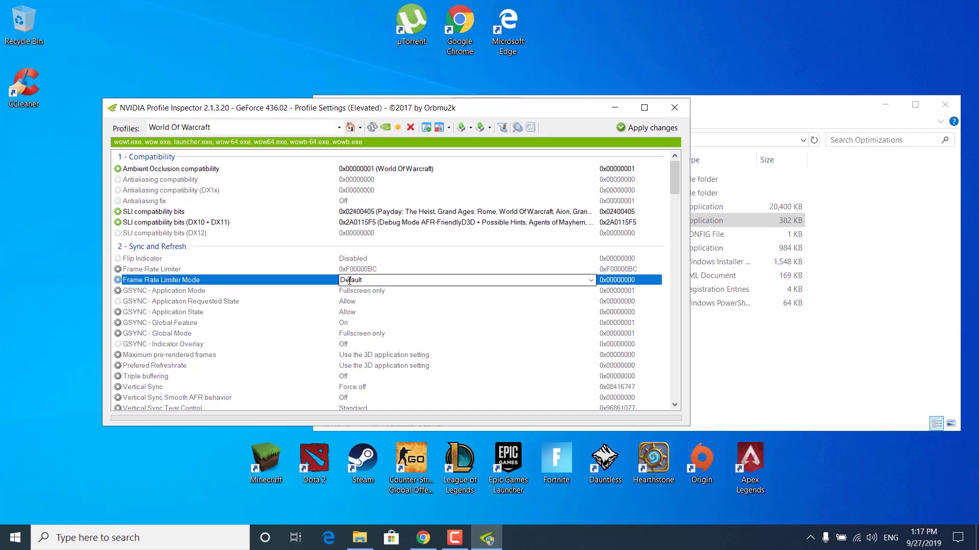
click(590, 279)
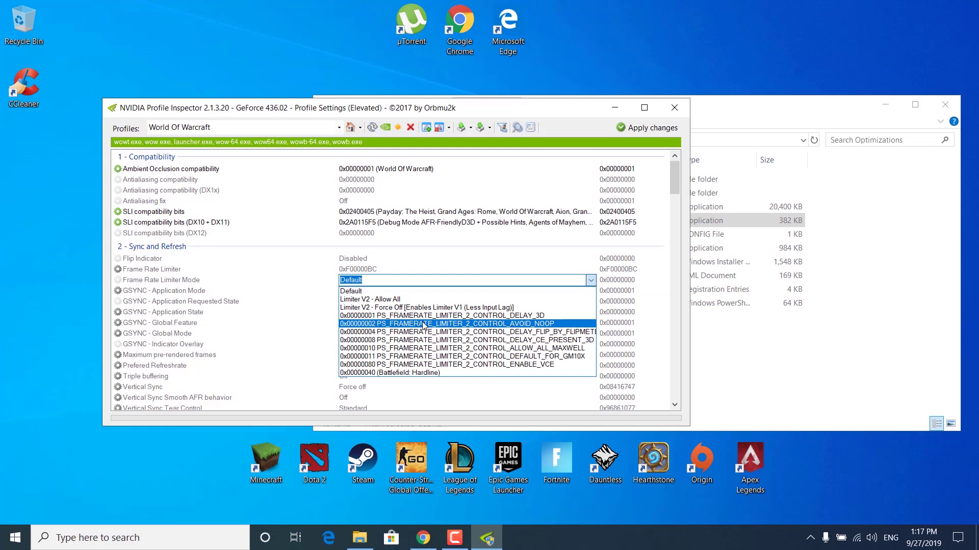
click(556, 333)
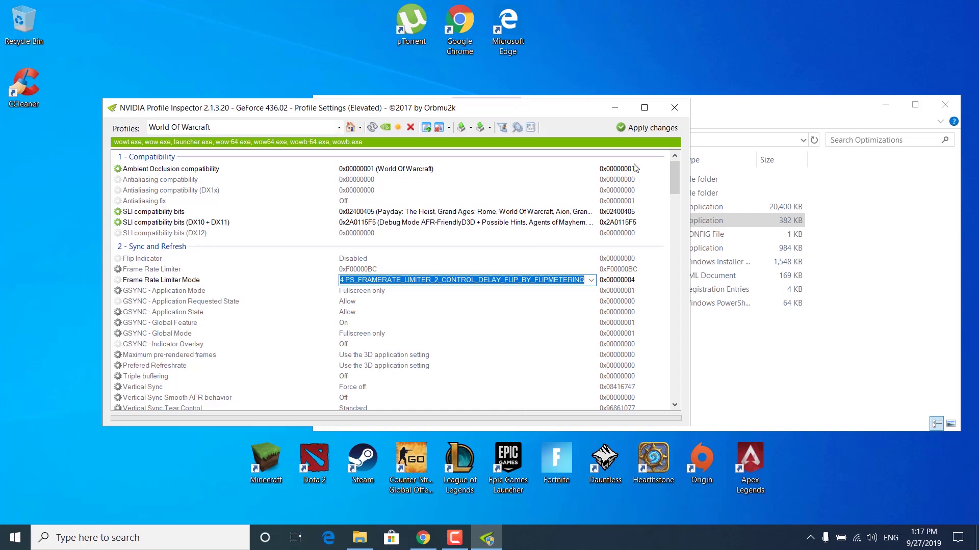
click(653, 130)
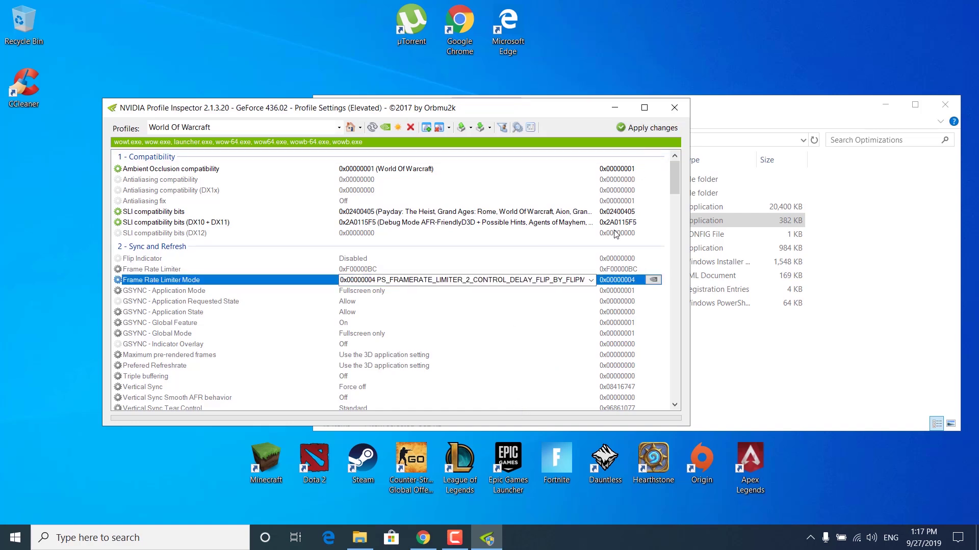
click(681, 111)
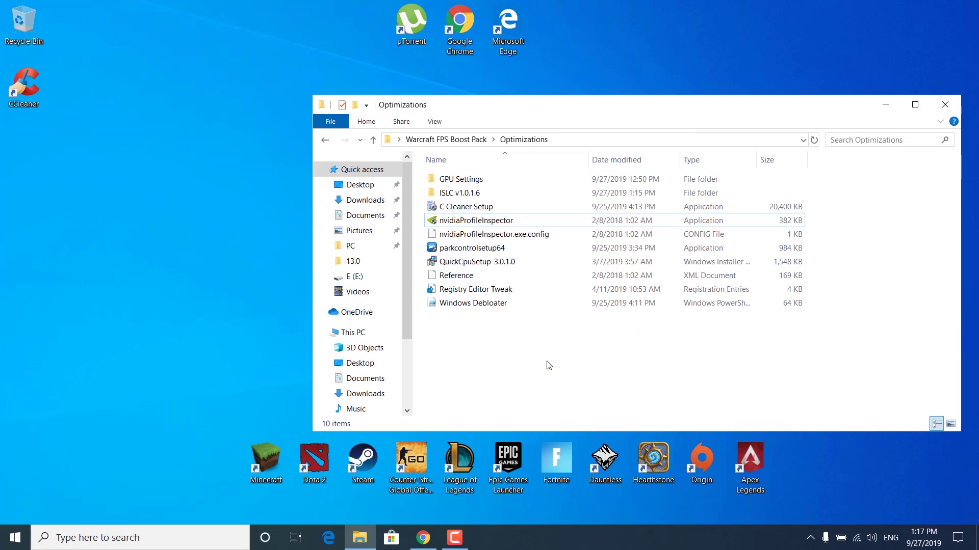
- Install ParkControl from parkcontrolsetup64 in English with default components and location
double_click(547, 249)
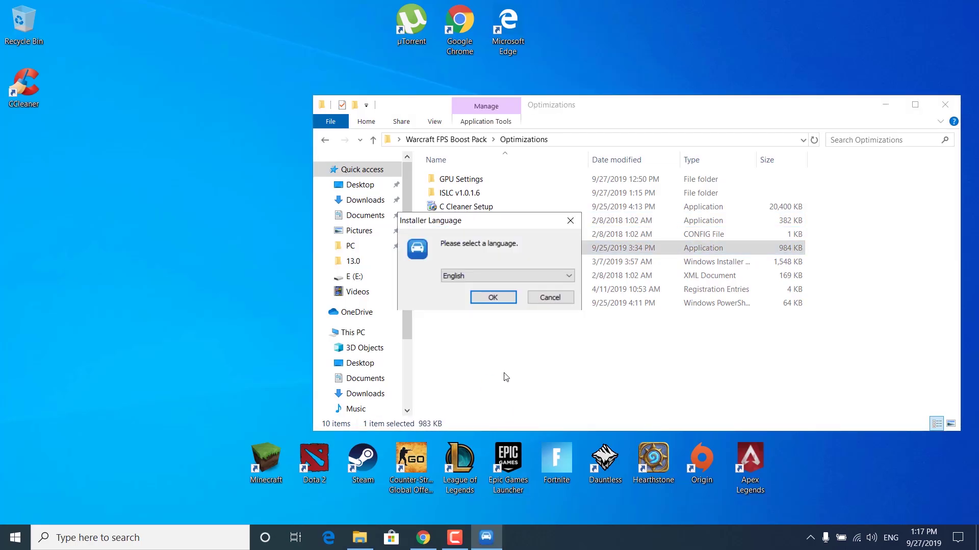
click(504, 302)
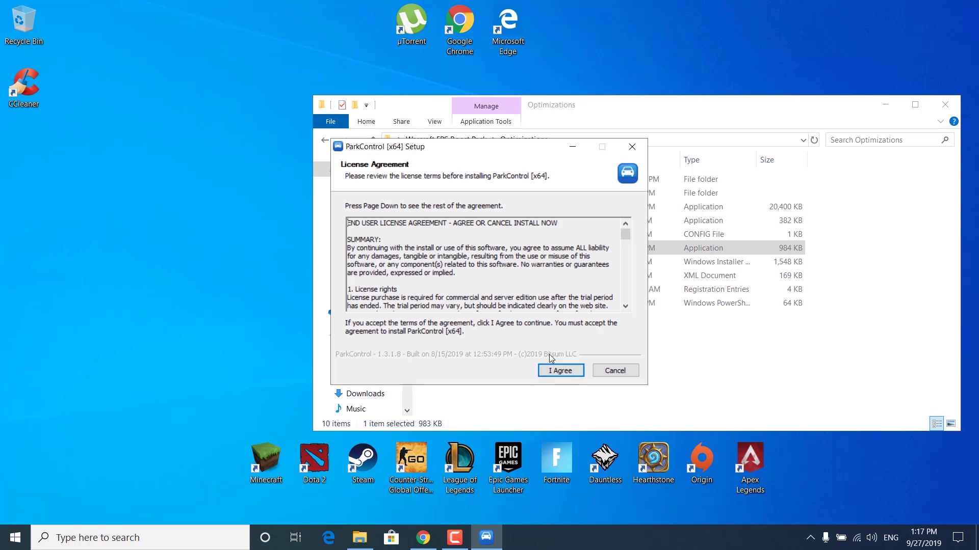
click(564, 371)
click(564, 371)
click(563, 371)
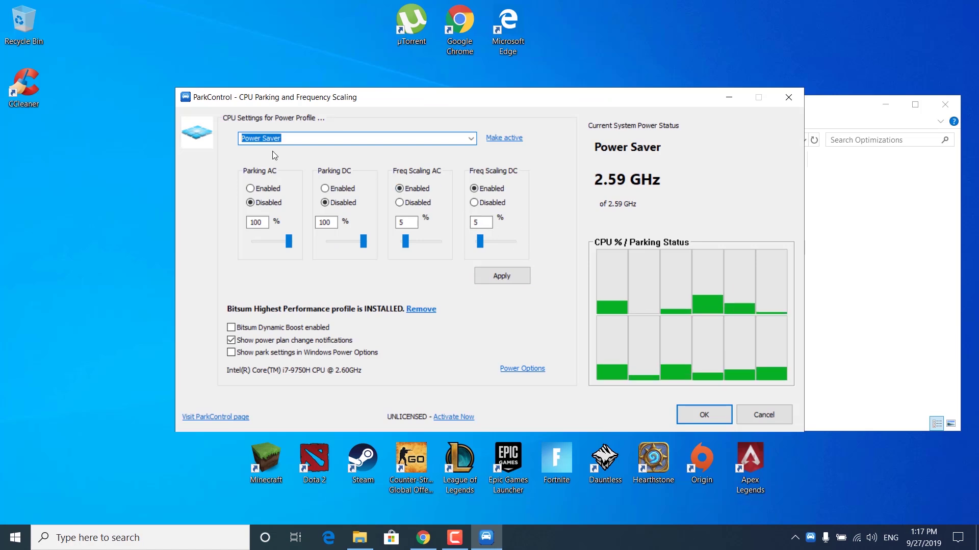
- Apply the Bitsum Highest Performance profile in ParkControl, then close it
click(470, 142)
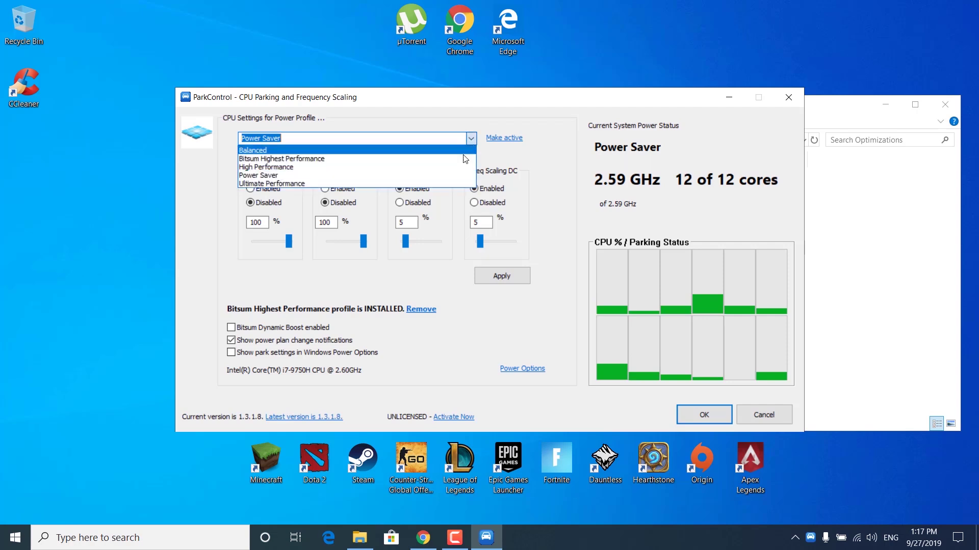
click(358, 159)
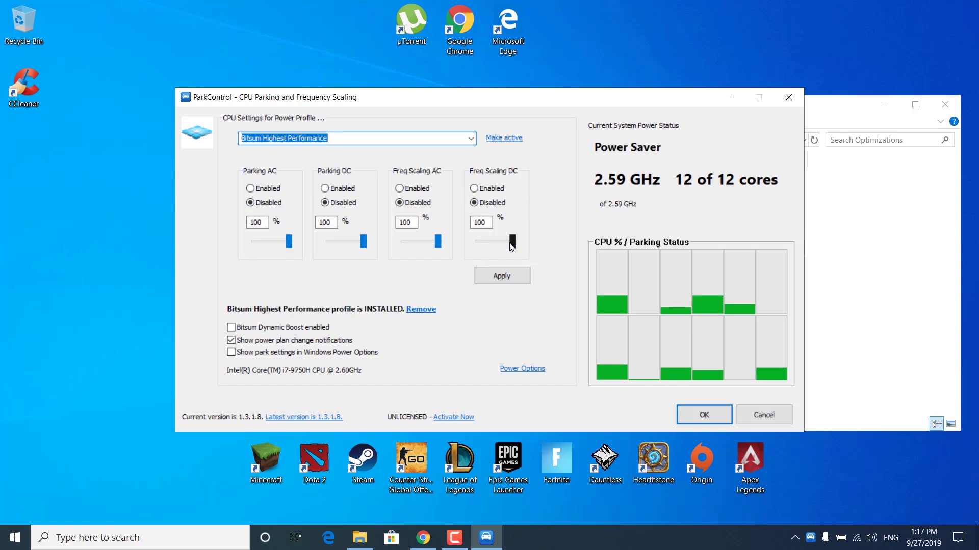
click(527, 270)
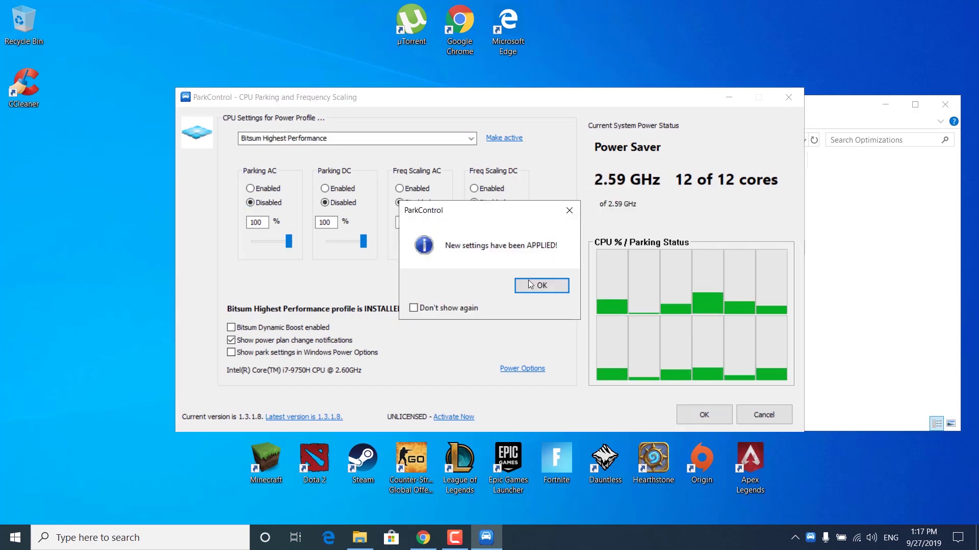
click(528, 284)
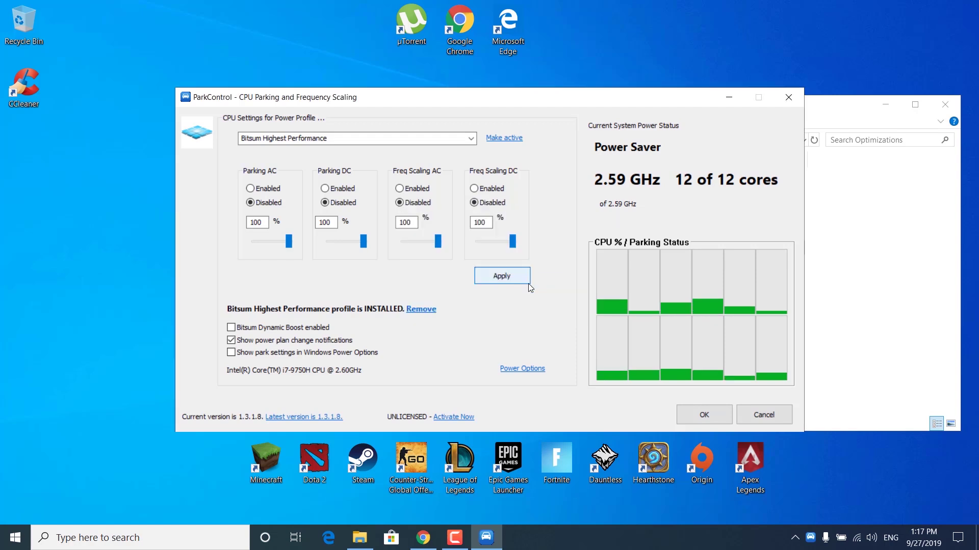
click(701, 421)
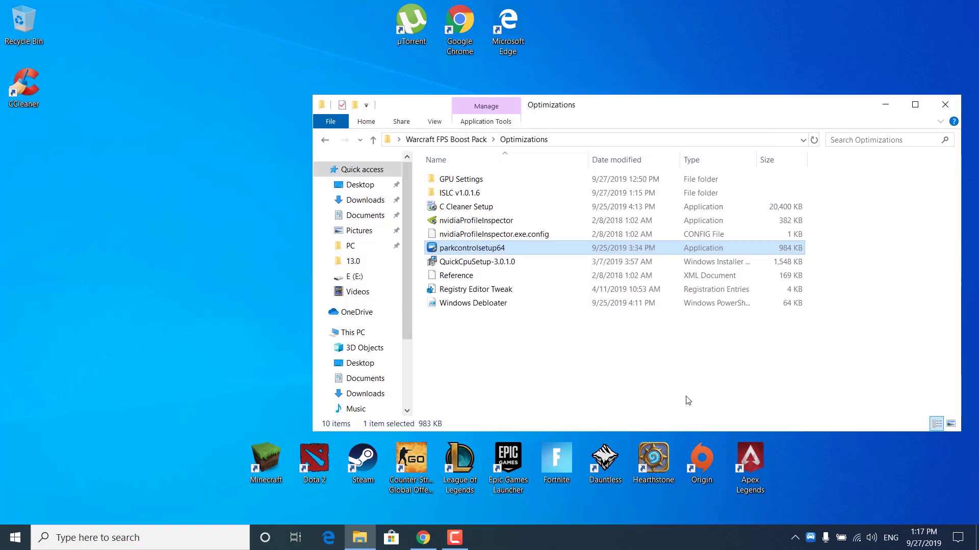
click(686, 399)
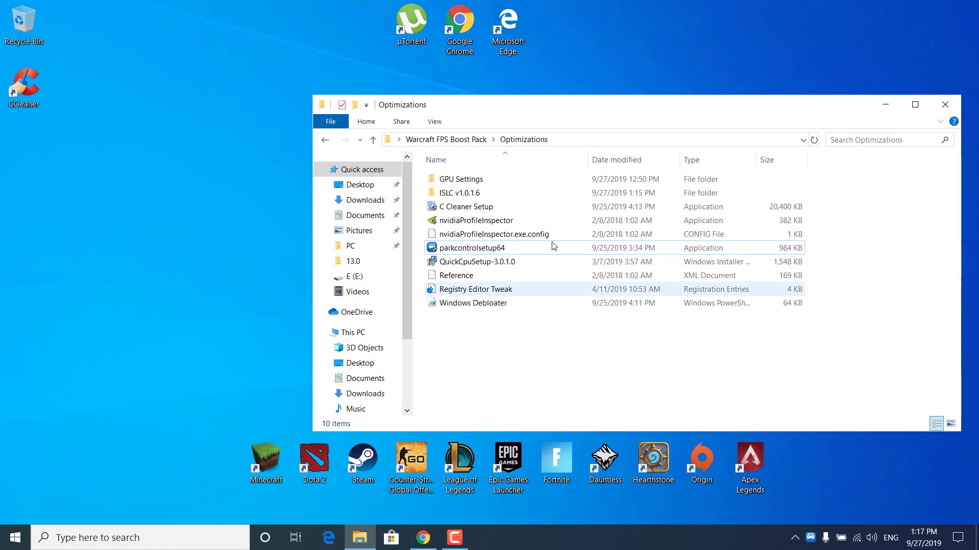
- Install Quick CPU with default settings and launch it
double_click(527, 268)
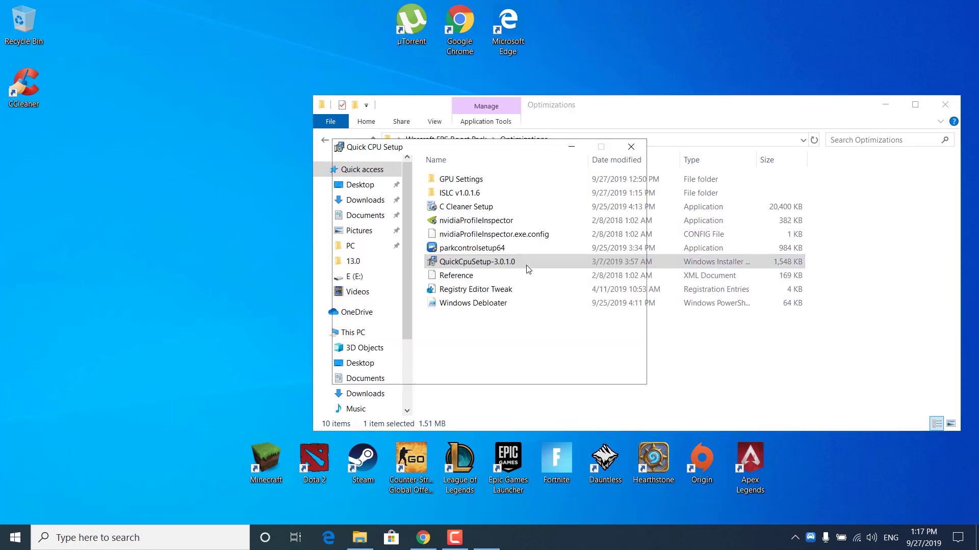
click(559, 369)
click(473, 340)
click(548, 369)
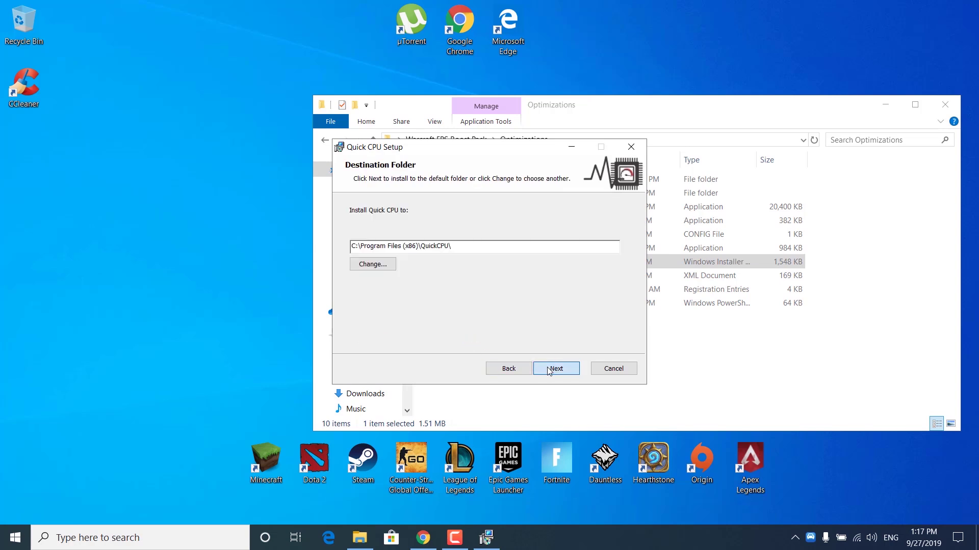
click(548, 369)
click(548, 369)
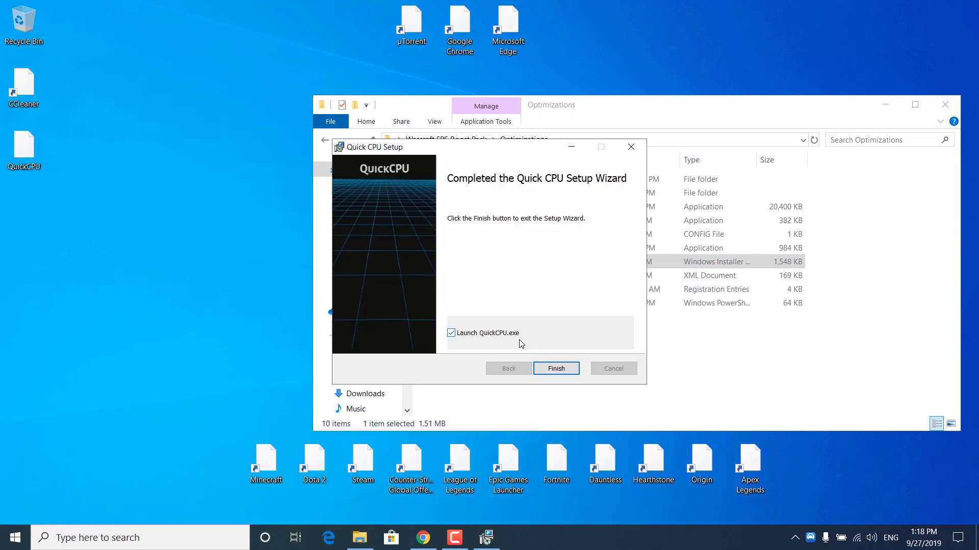
click(548, 369)
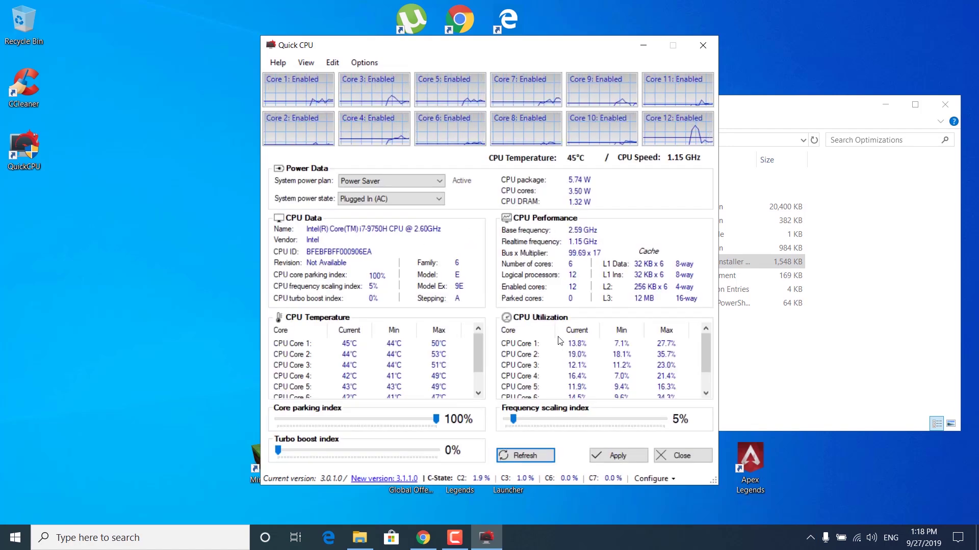
- Choose Bitsum Highest Performance, set frequency scaling and turbo boost to 100%, apply, and close Quick CPU
click(390, 181)
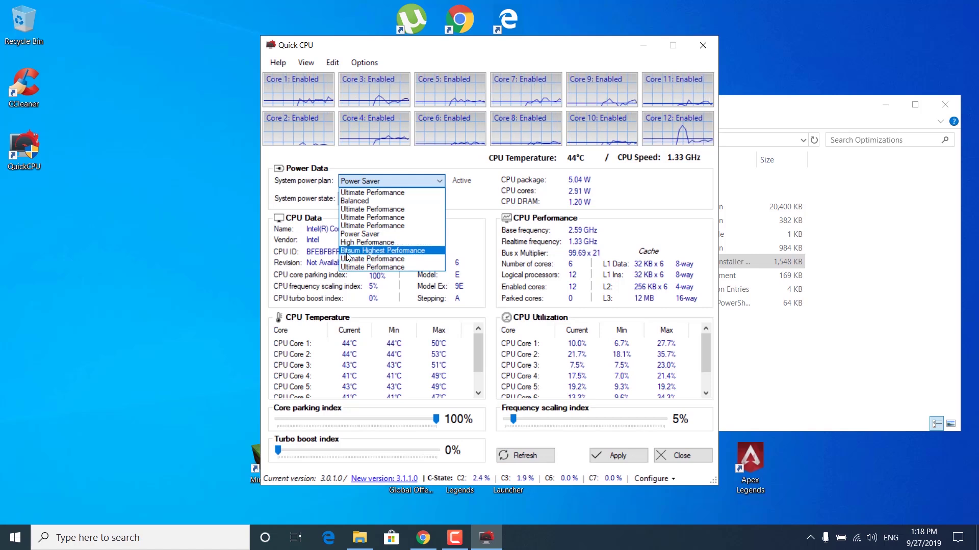
click(365, 251)
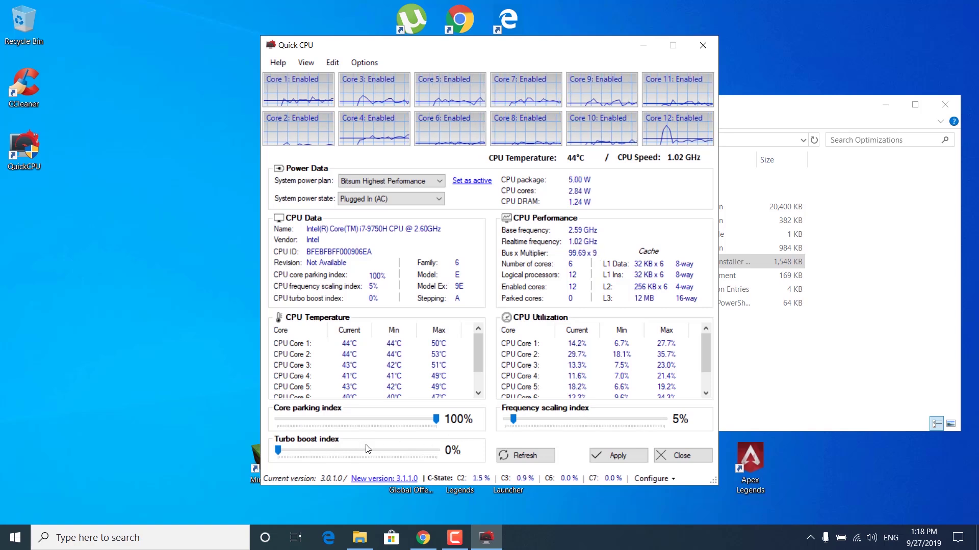
drag(513, 423, 665, 421)
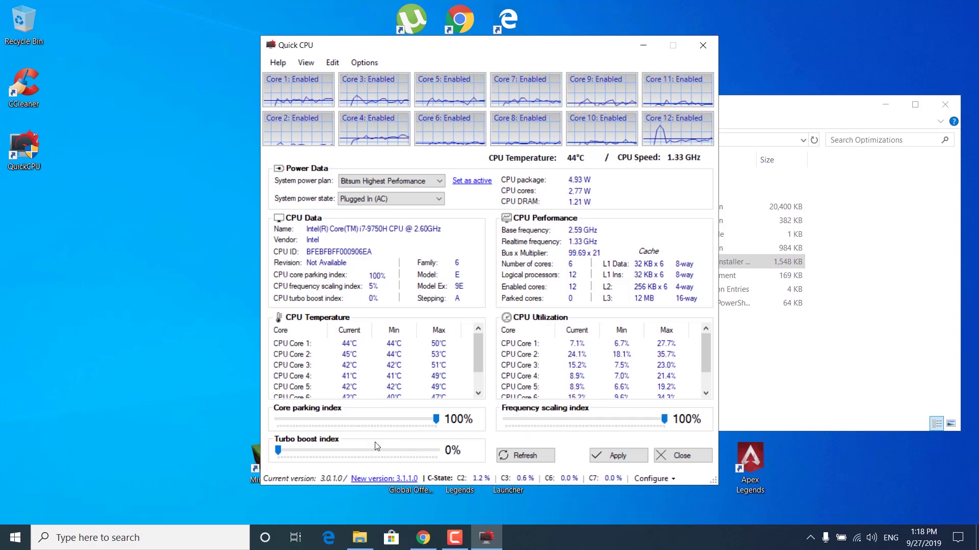
drag(277, 450, 336, 450)
drag(473, 453, 527, 541)
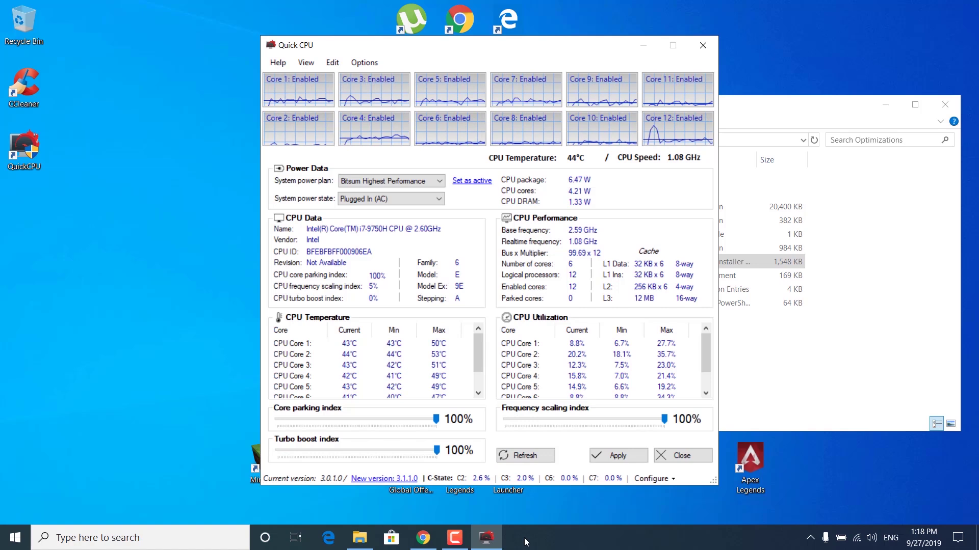
click(639, 457)
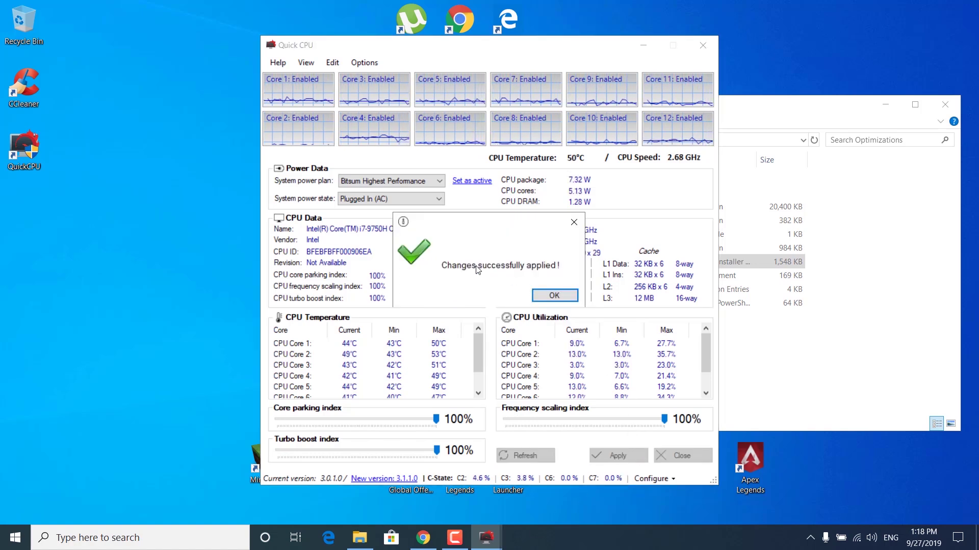
click(542, 296)
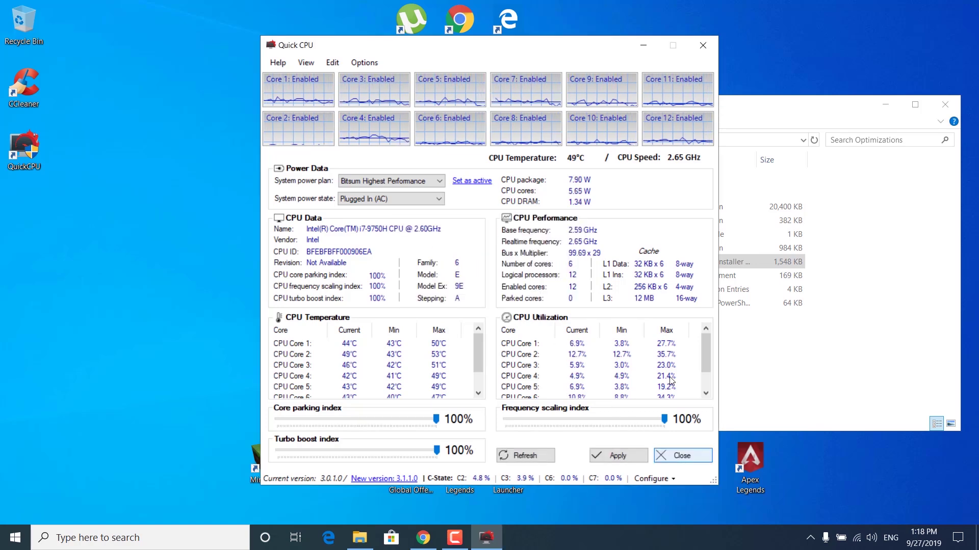
key(alt+F4)
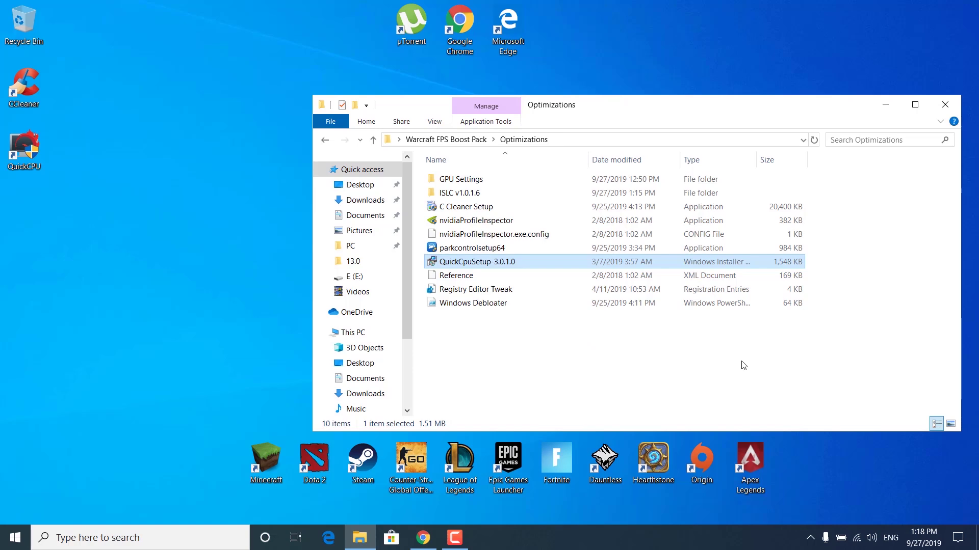
- Merge Registry Editor Tweak.reg into the registry, confirming the prompt and success message
double_click(510, 295)
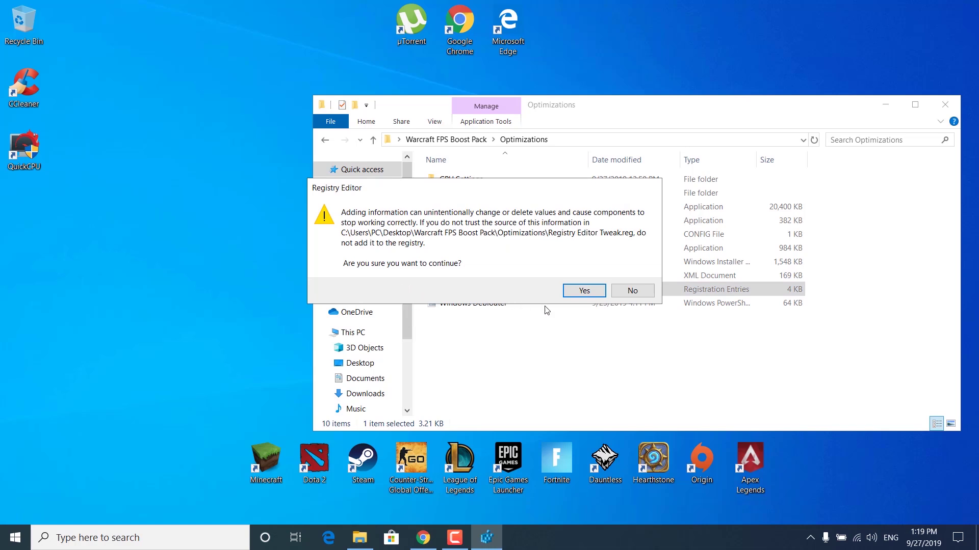
click(586, 292)
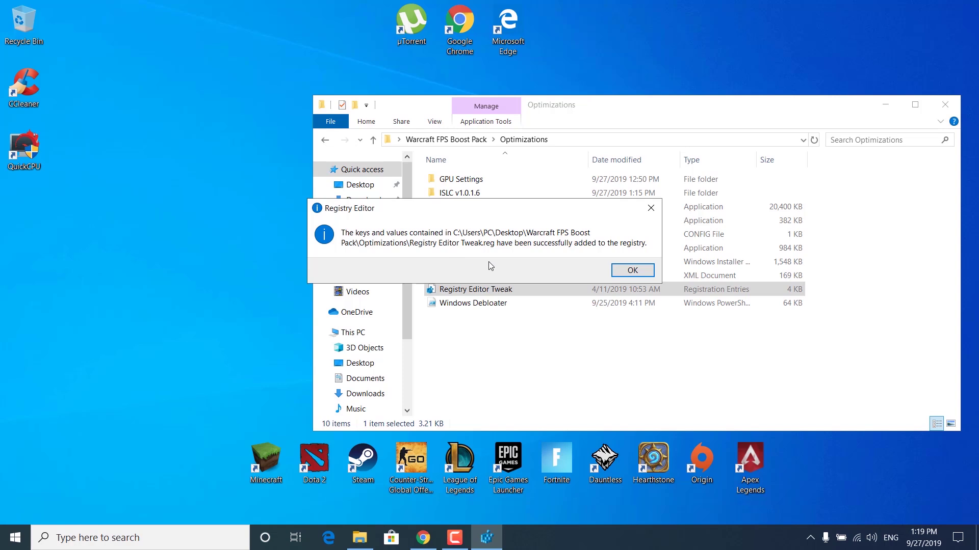
click(631, 270)
- Run the Windows Debloater script with PowerShell and choose Remove All Bloatware
click(566, 376)
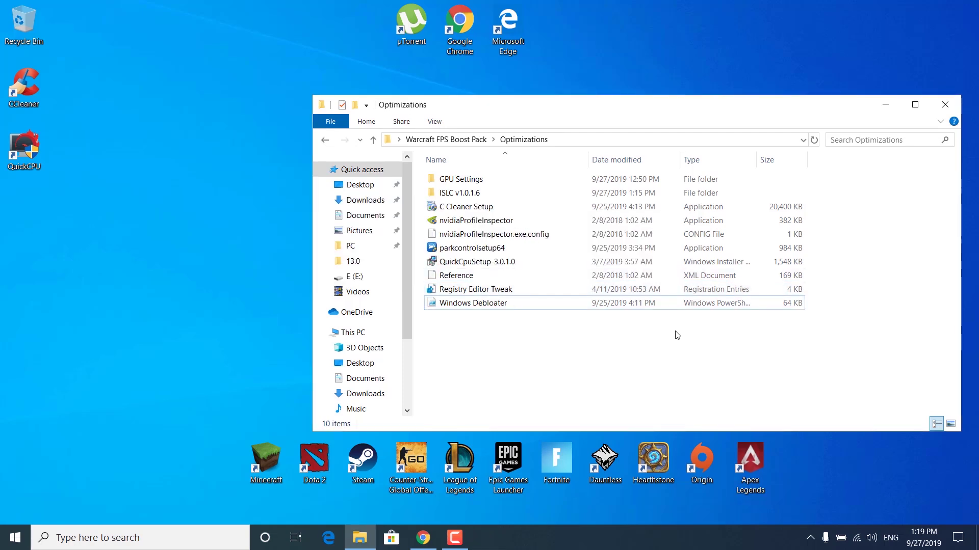
right_click(525, 305)
right_click(500, 304)
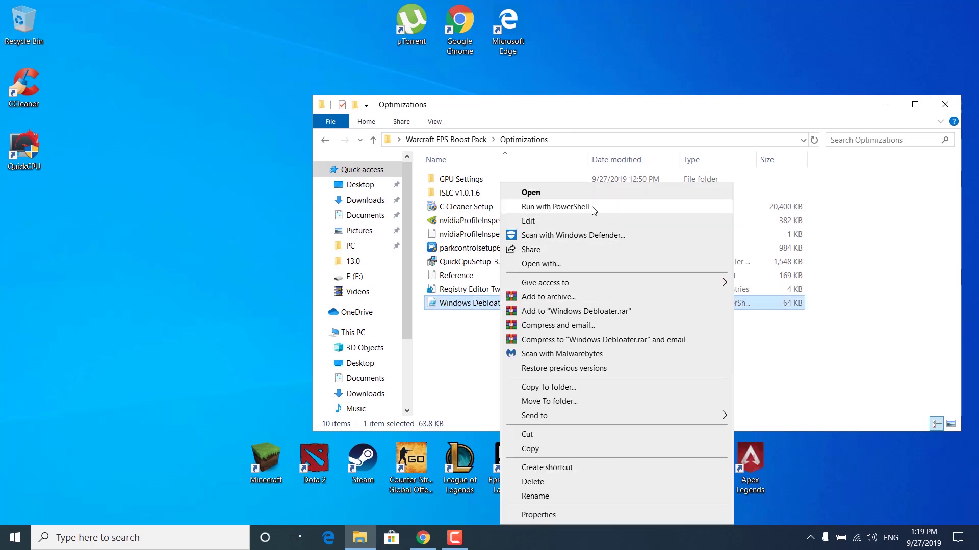
click(556, 206)
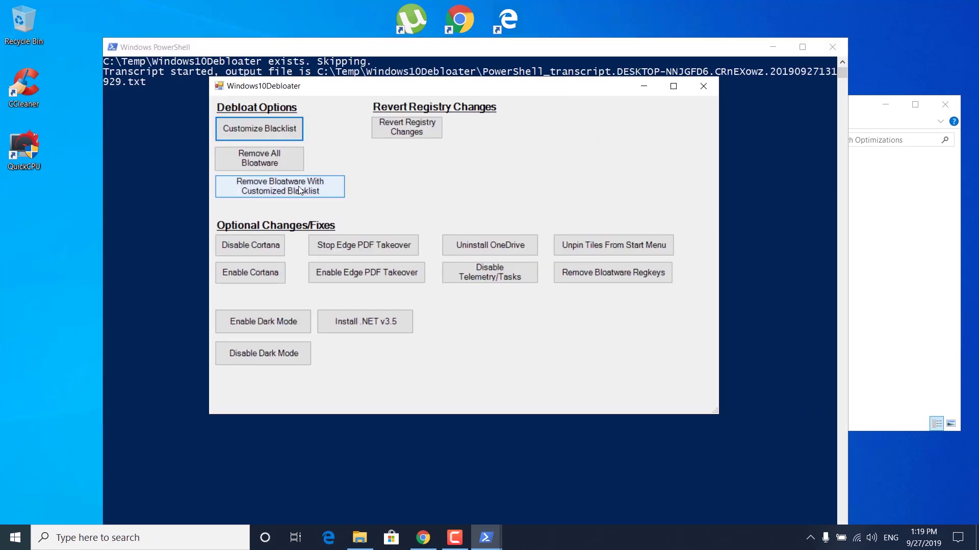
click(258, 163)
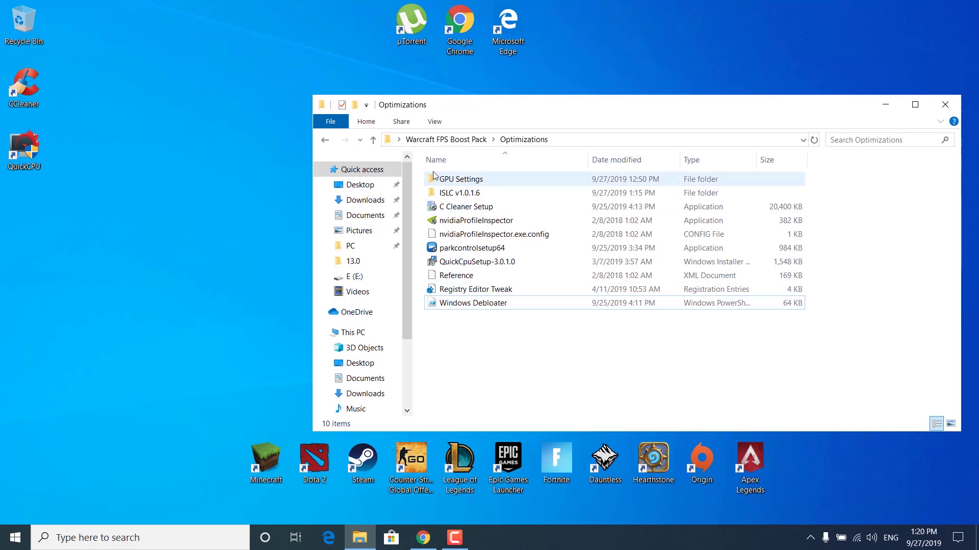
- Open Ultimate Performance Mode.txt and start Command Prompt as administrator
click(447, 140)
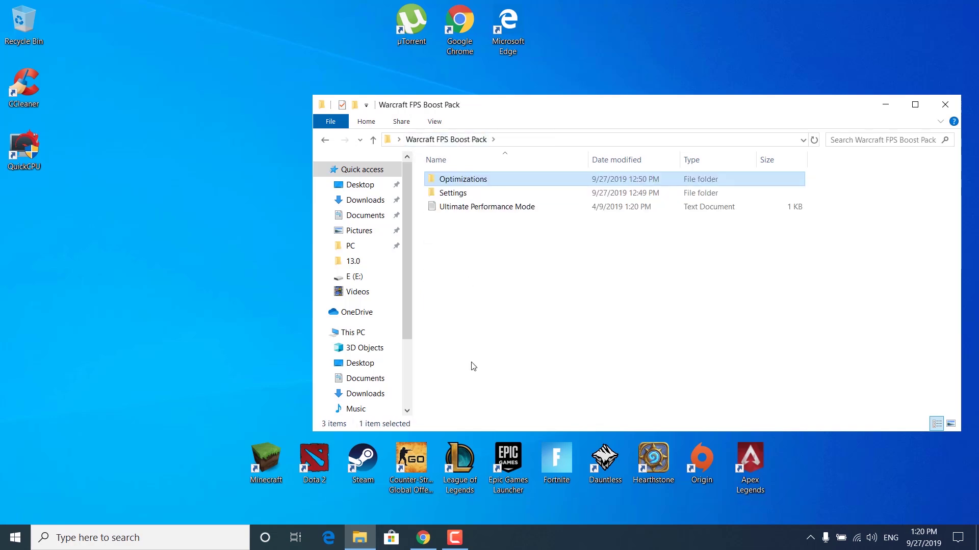
double_click(530, 207)
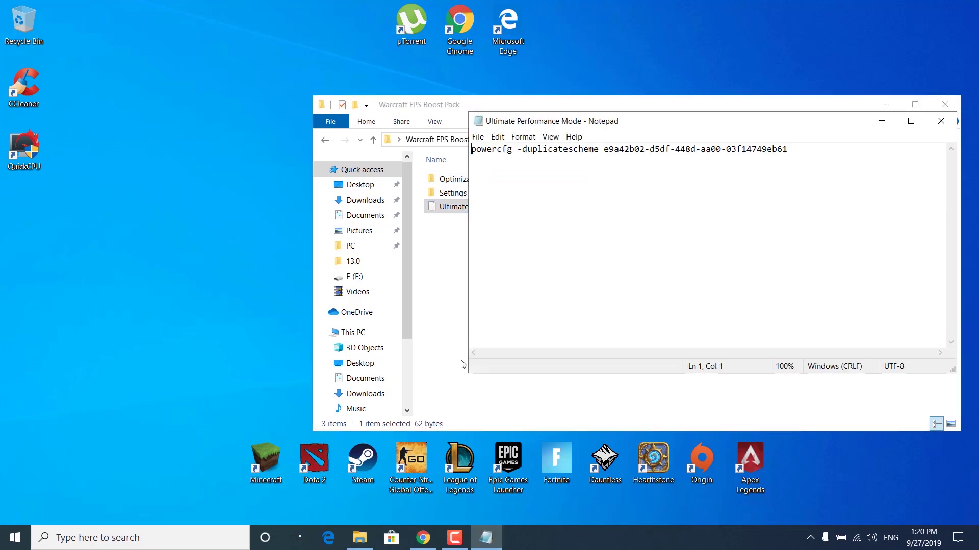
click(176, 548)
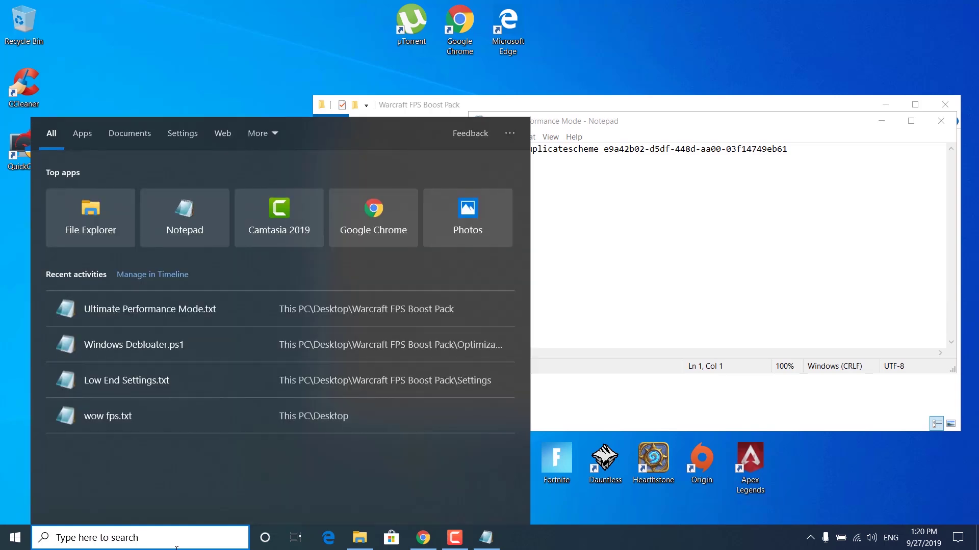
text(cmd)
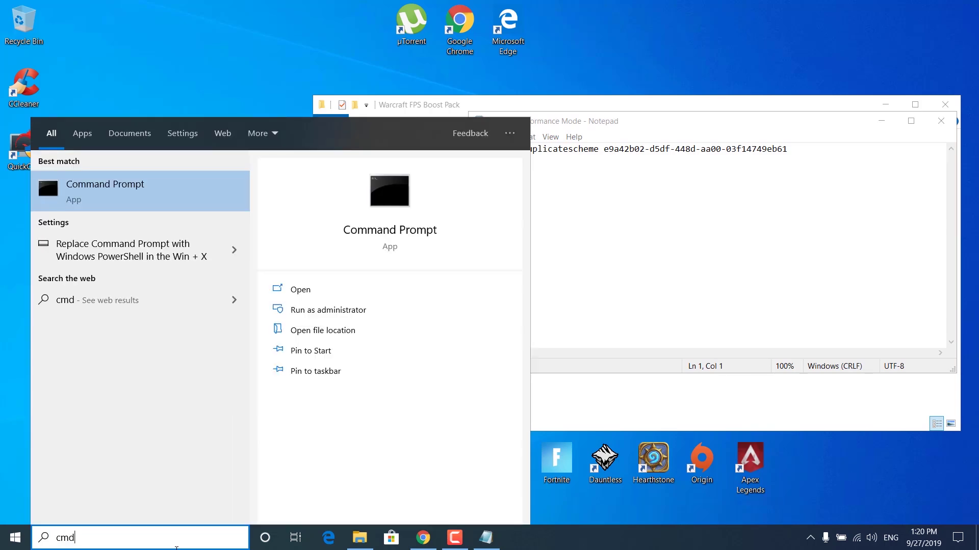
right_click(144, 209)
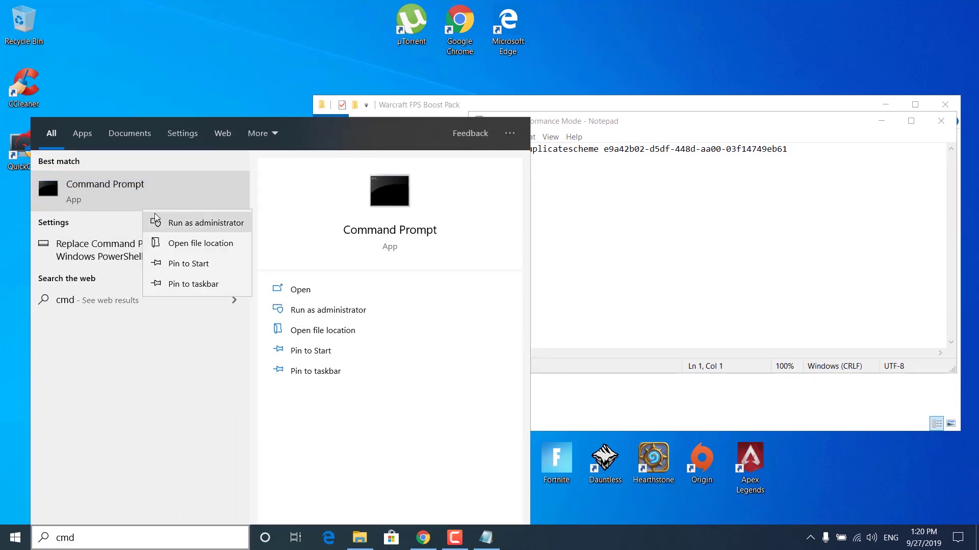
key(Escape)
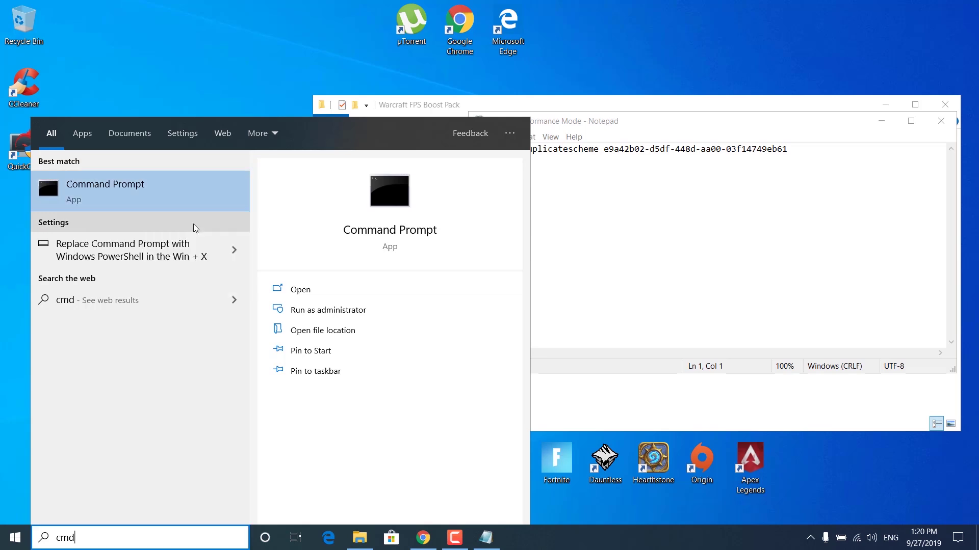
click(195, 228)
click(219, 530)
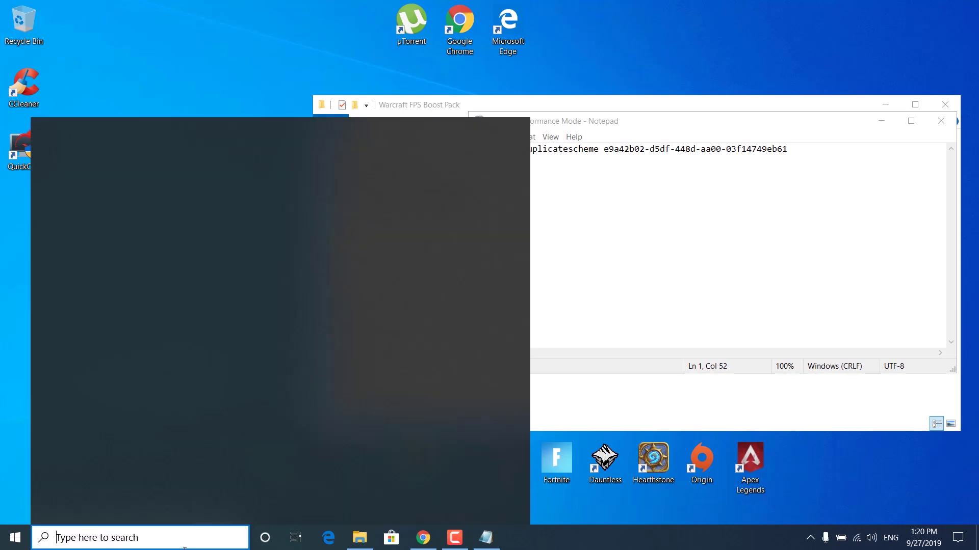
text(cmd)
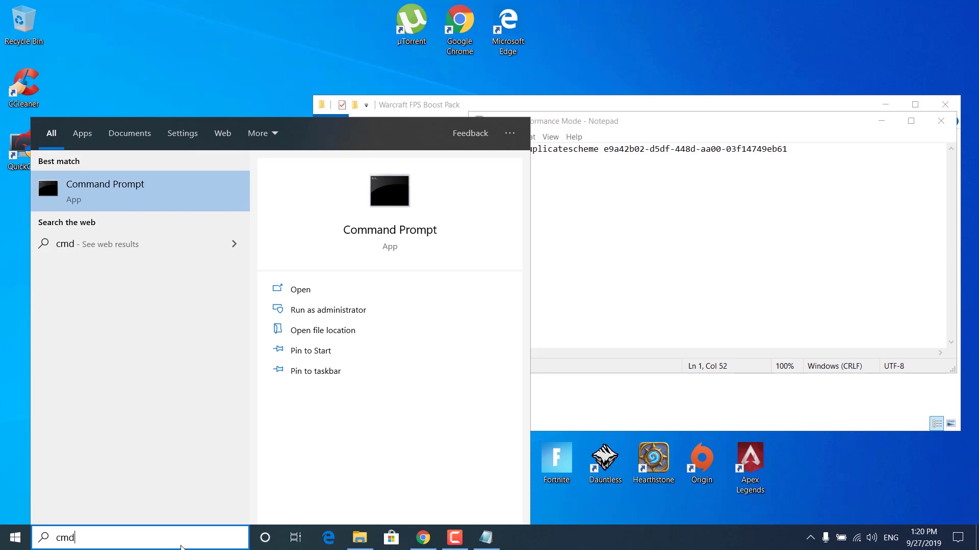
right_click(88, 205)
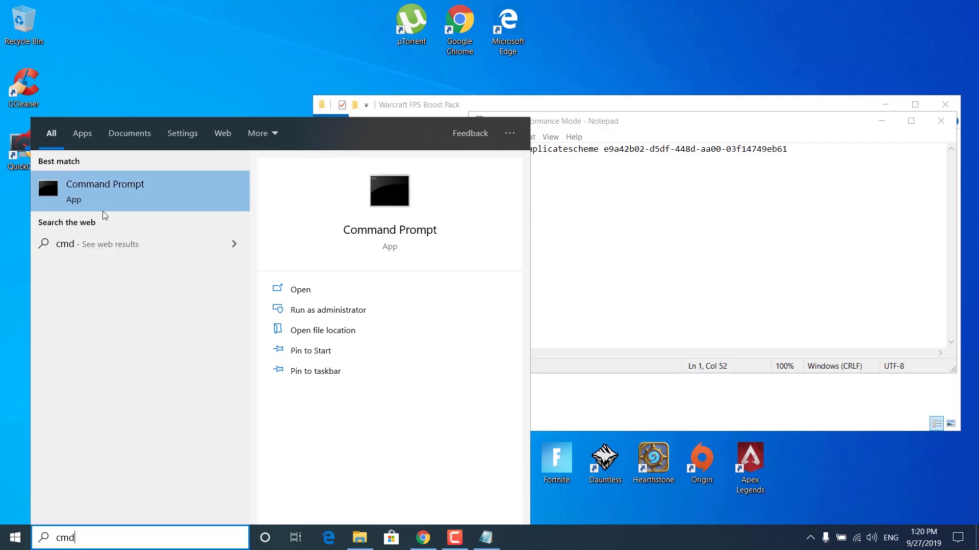
right_click(104, 216)
click(105, 215)
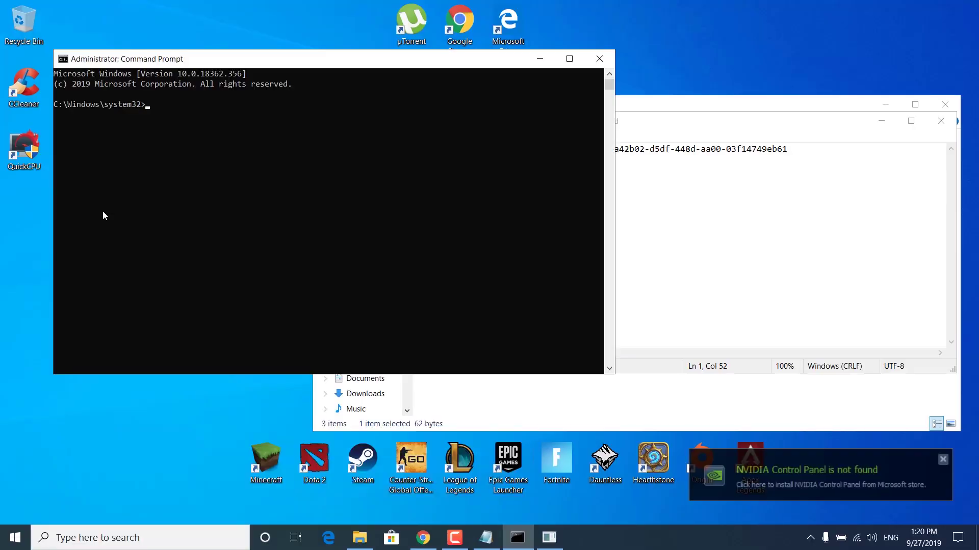
- Copy the powercfg -duplicatescheme line into the admin Command Prompt, run it, then close it
click(715, 322)
drag(788, 149, 470, 150)
right_click(550, 152)
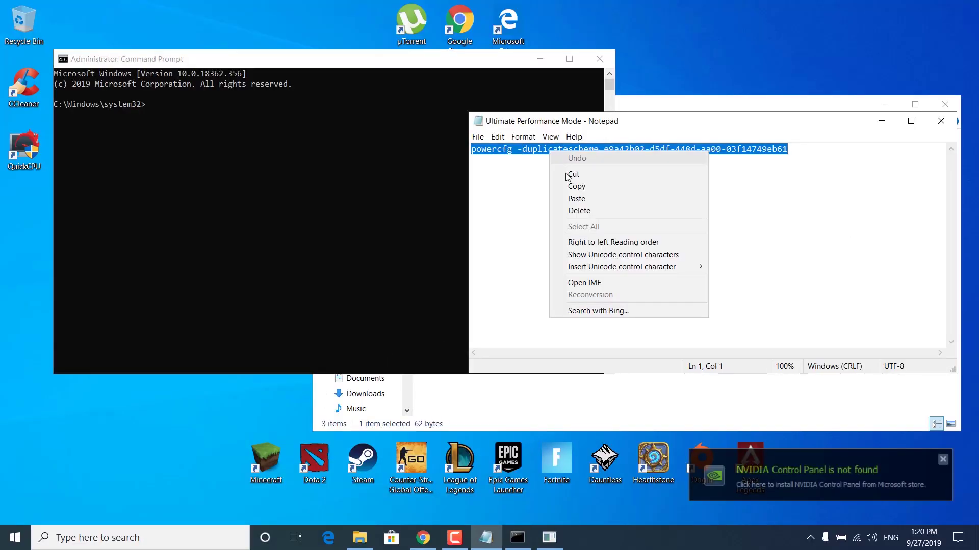
click(577, 187)
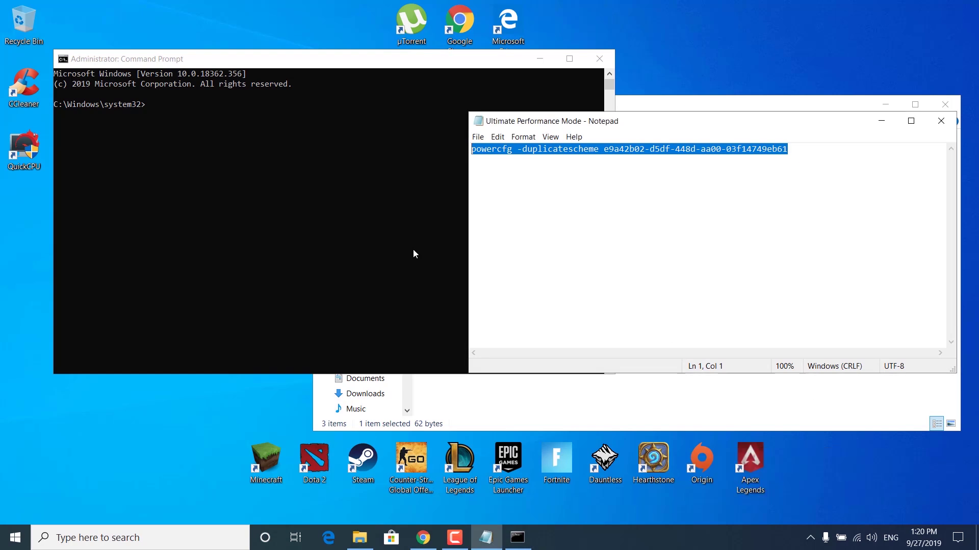
right_click(359, 230)
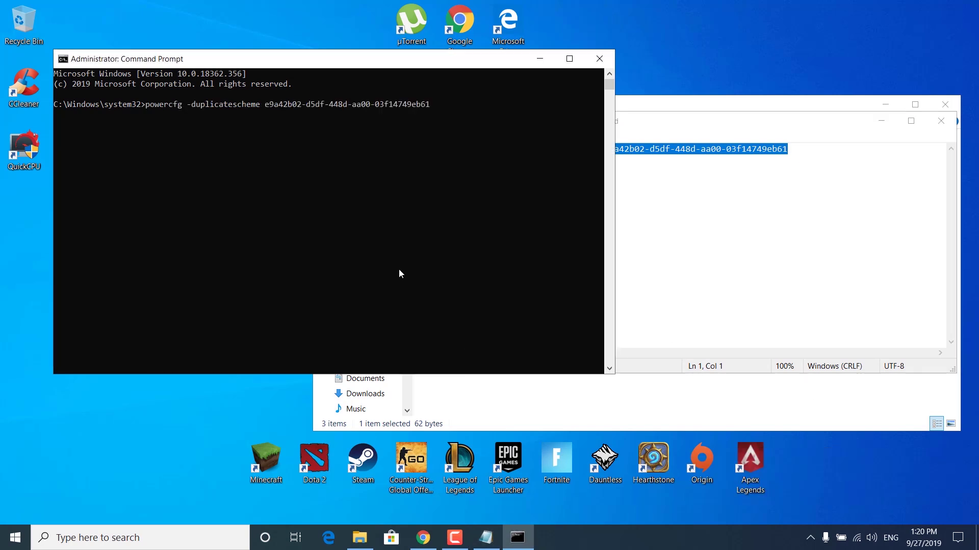
key(Return)
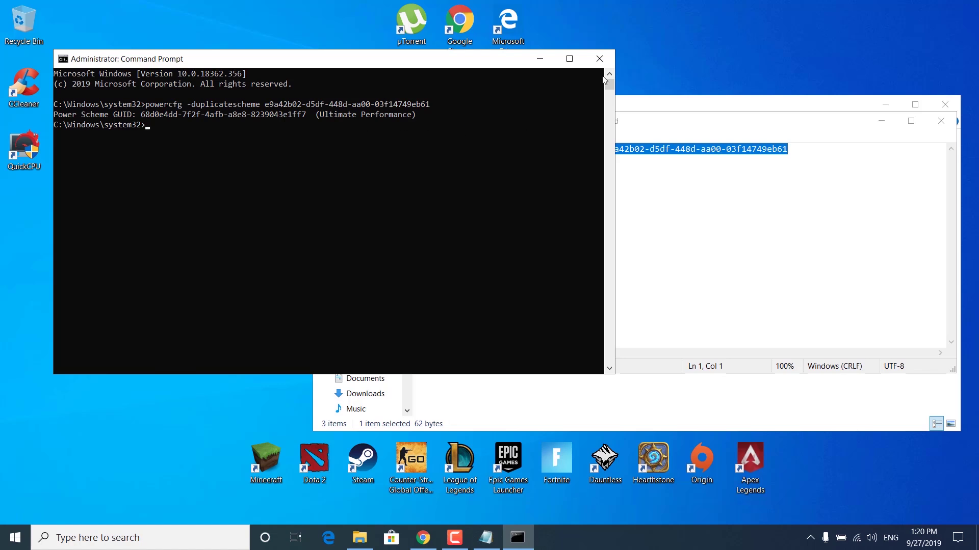
click(595, 62)
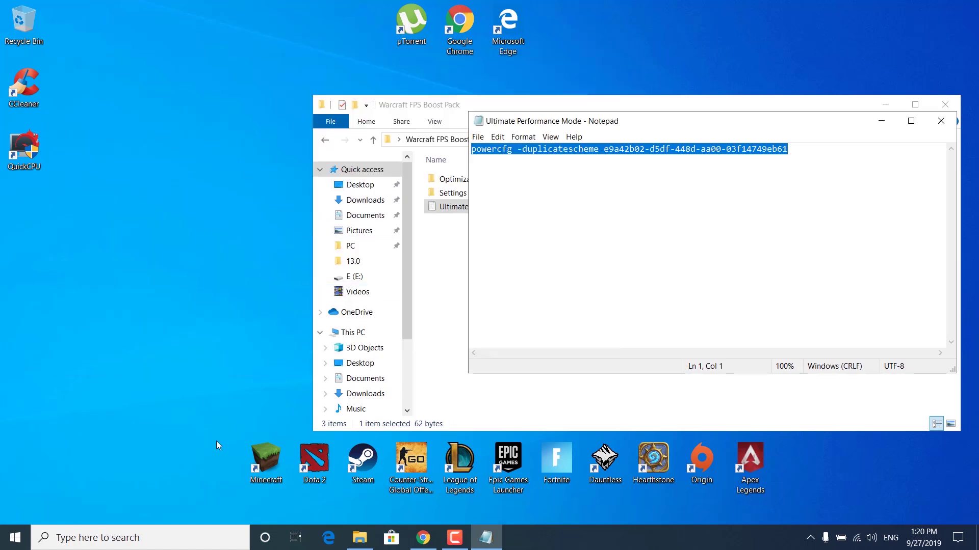
- Switch the active power plan from Power Saver to Bitsum Highest Performance
click(180, 541)
text(e)
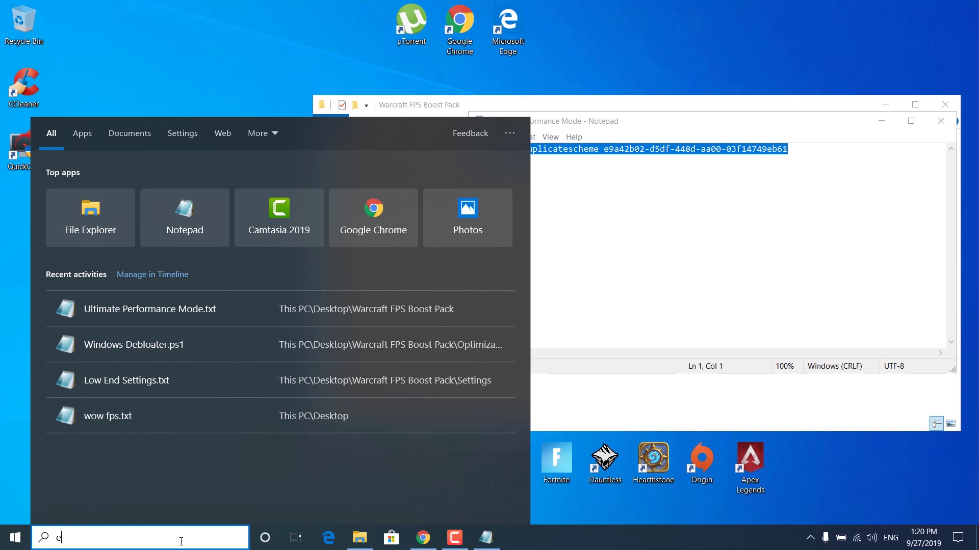
text(dit po)
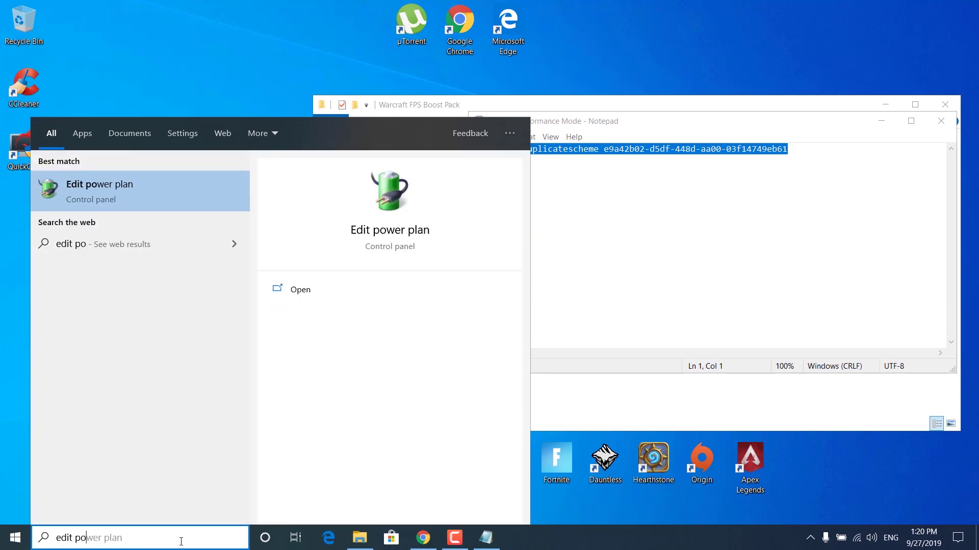
click(166, 204)
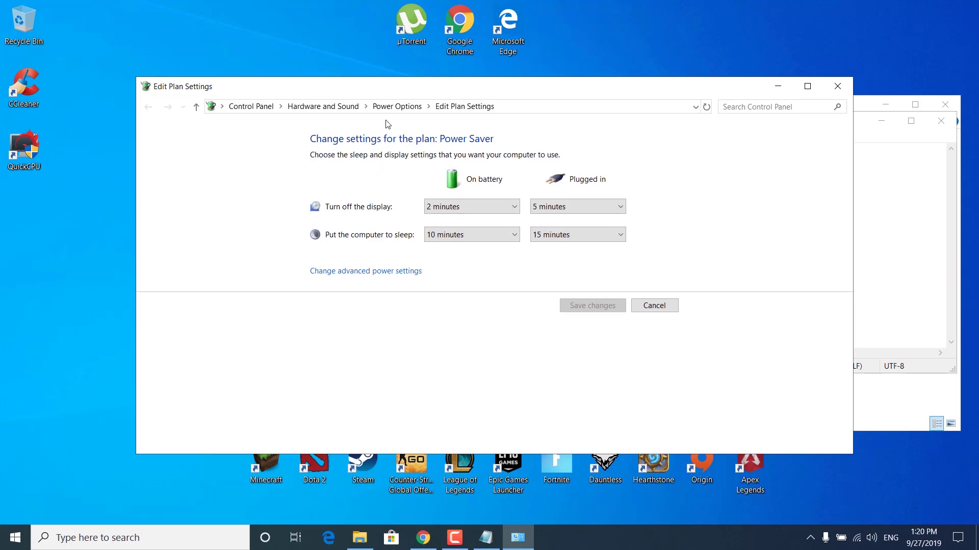
click(397, 106)
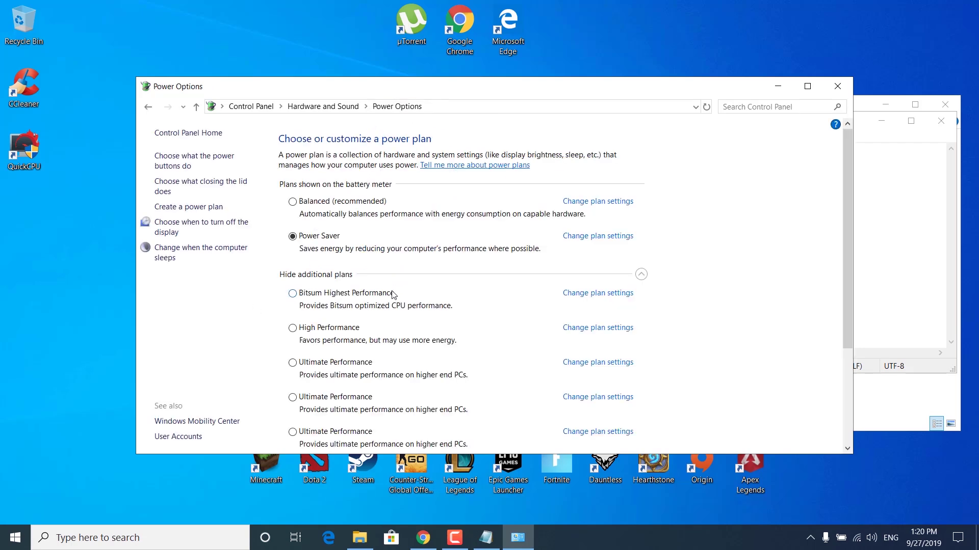
scroll(383, 310, down, 1)
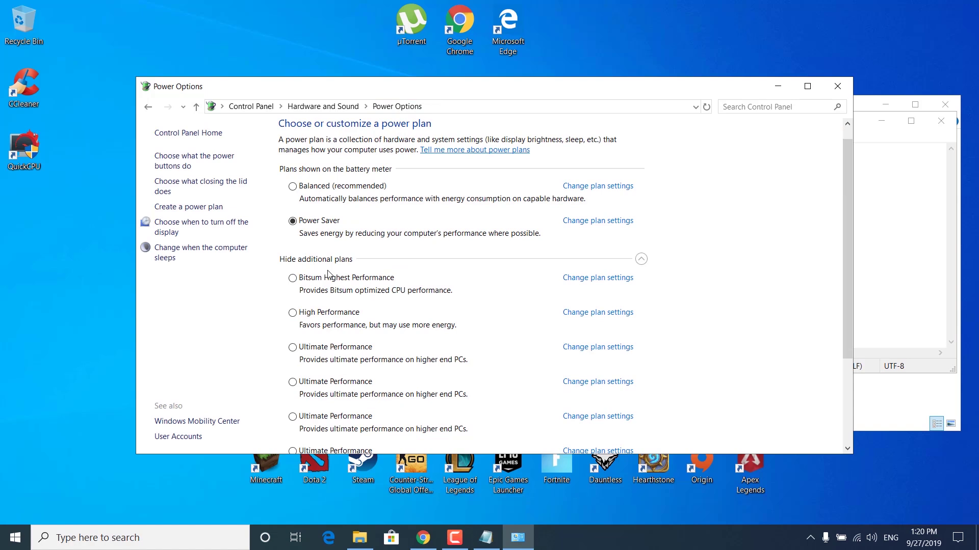
click(292, 277)
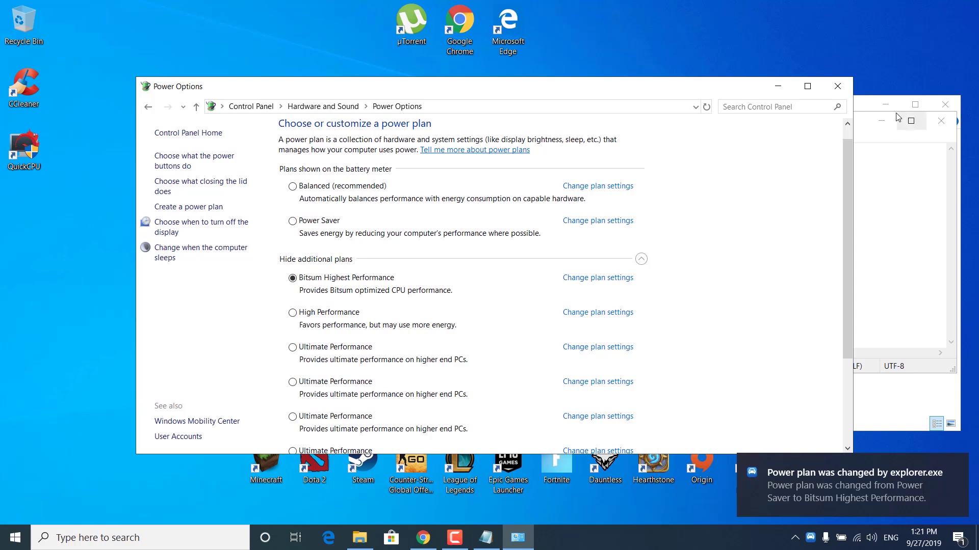
click(841, 88)
- Dismiss the power plan notification and close the Ultimate Performance Mode note
click(960, 467)
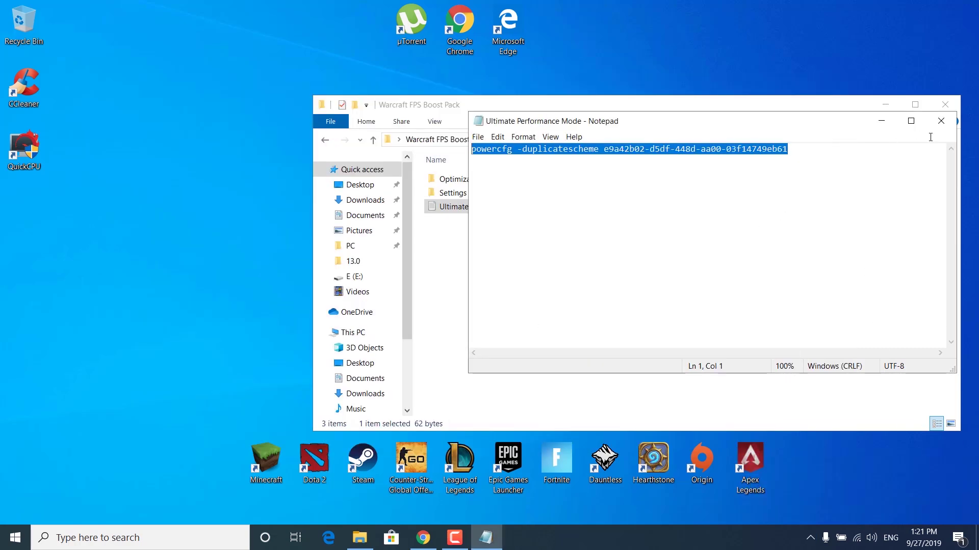
click(941, 121)
click(573, 277)
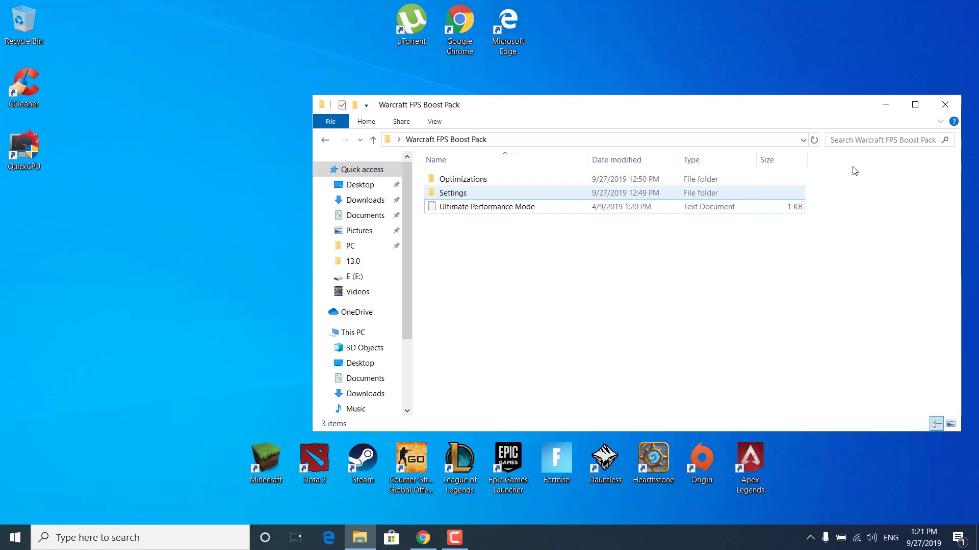
- Open the user Temp folder by entering %temp% in Run
click(884, 104)
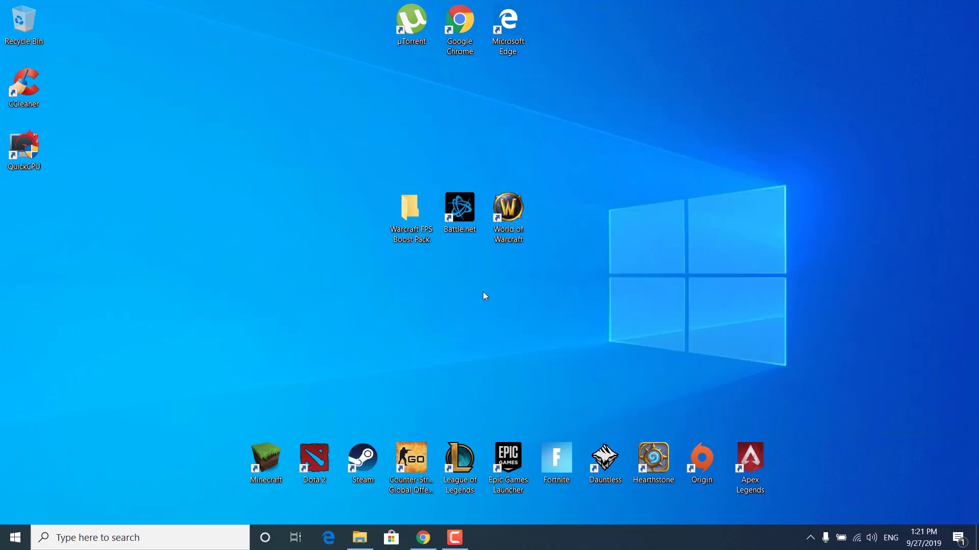
click(90, 545)
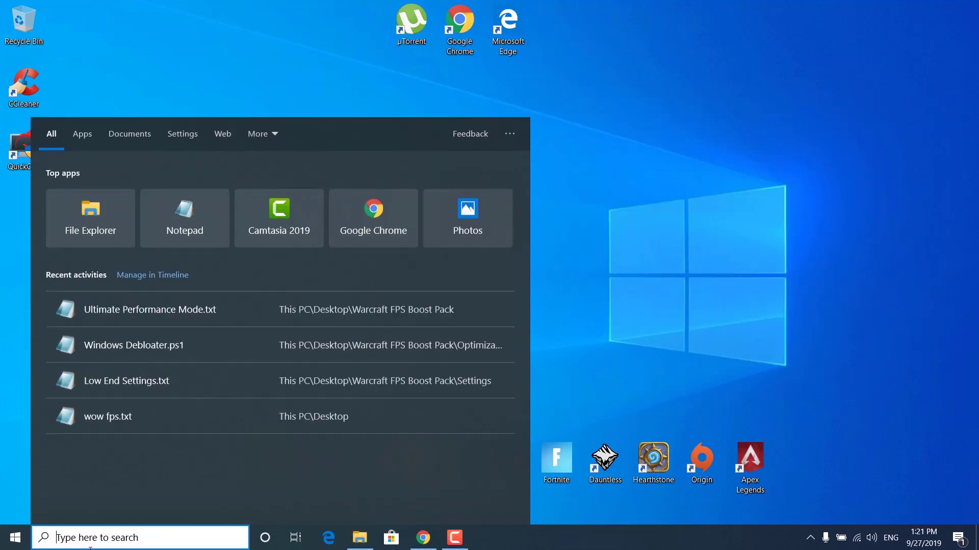
text(run)
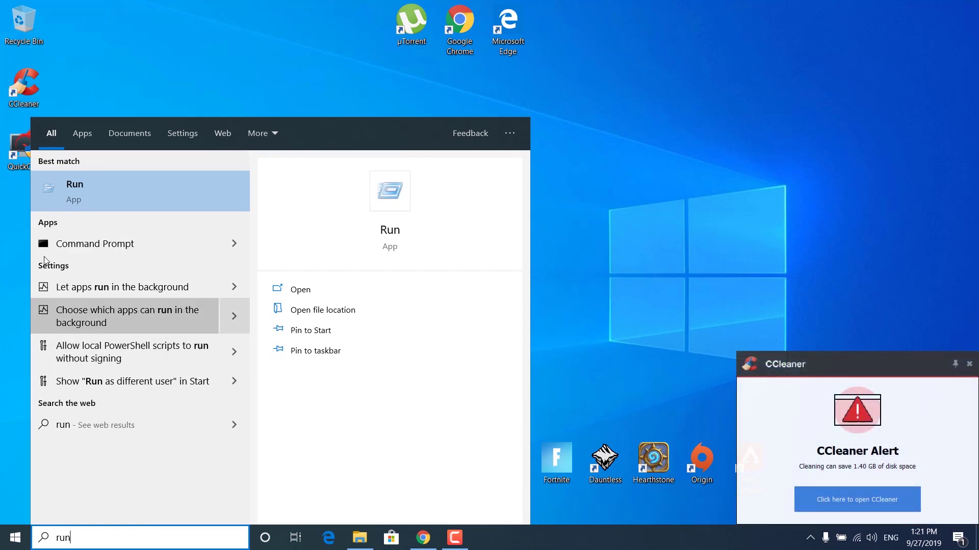
click(64, 207)
click(968, 364)
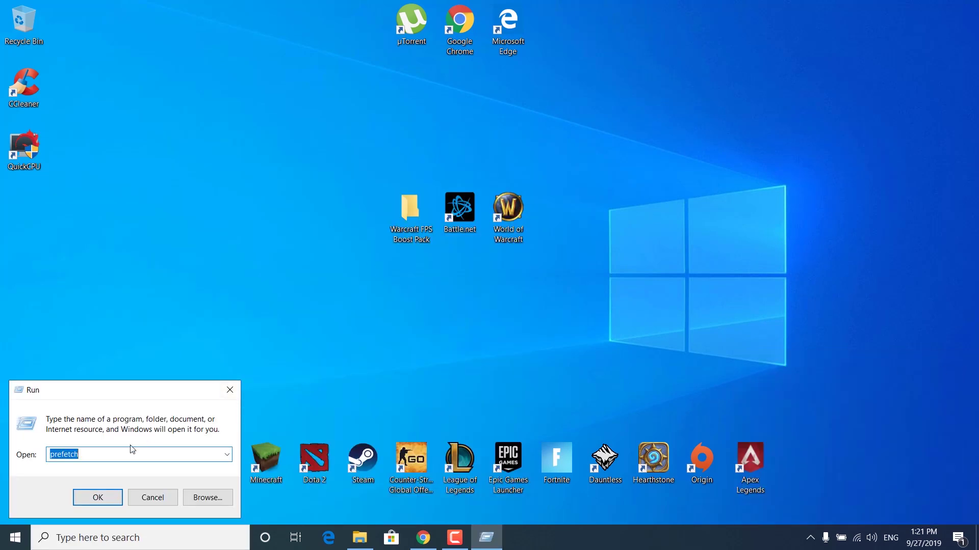
text(%temp%)
click(88, 497)
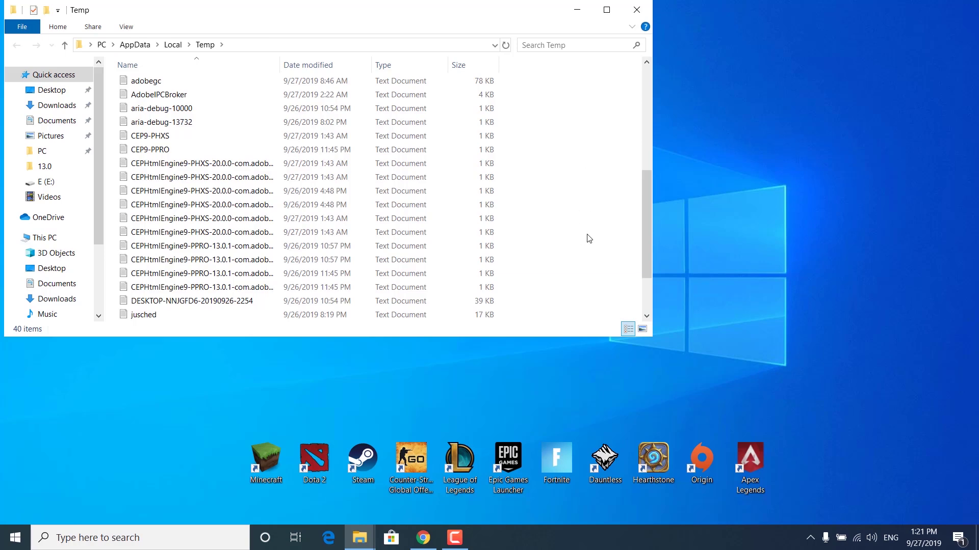
- Delete everything in Temp, skipping all locked and in-use items
key(ctrl+a)
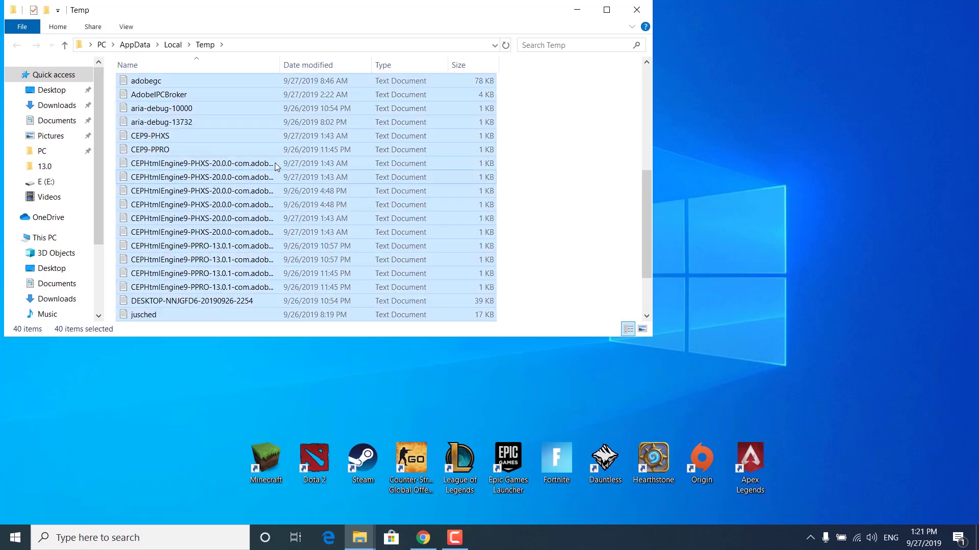
scroll(269, 250, up, 5)
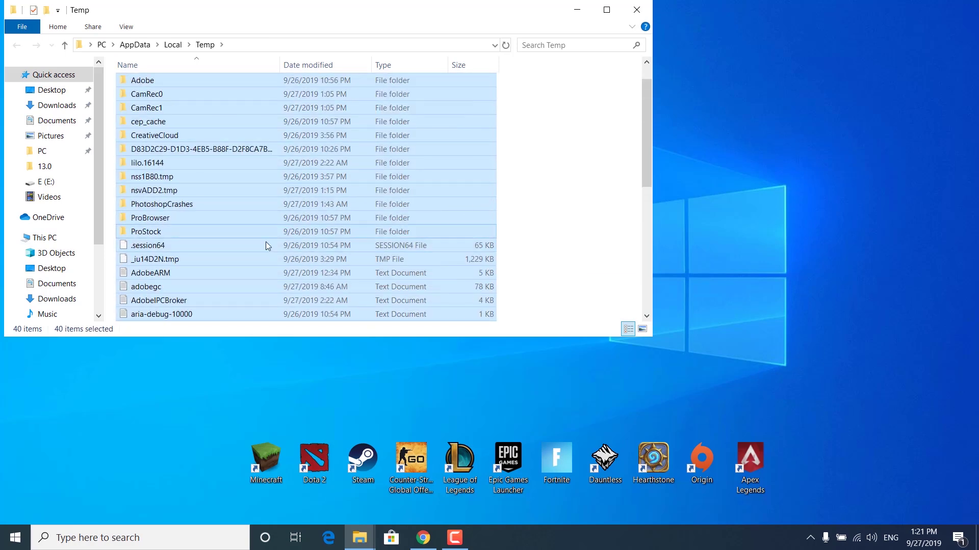
right_click(309, 238)
click(339, 467)
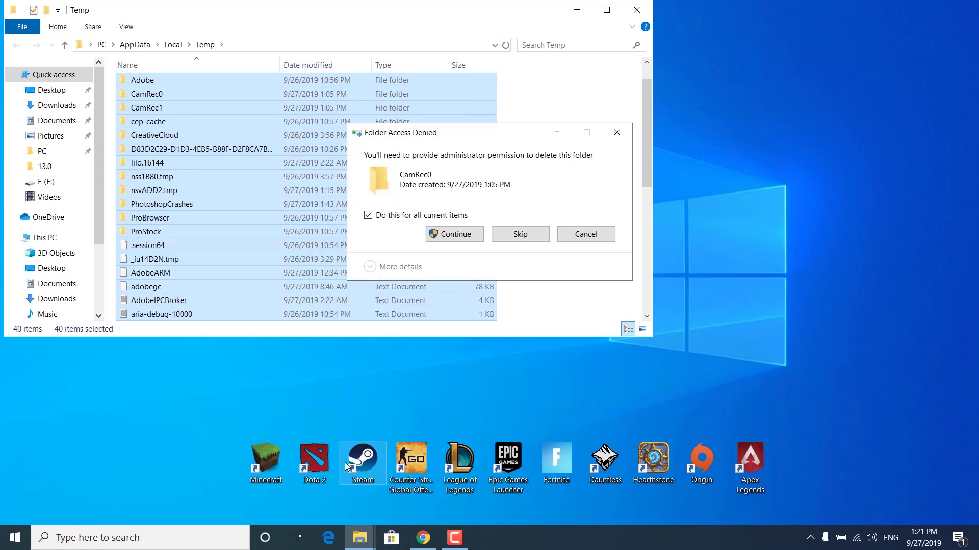
click(447, 234)
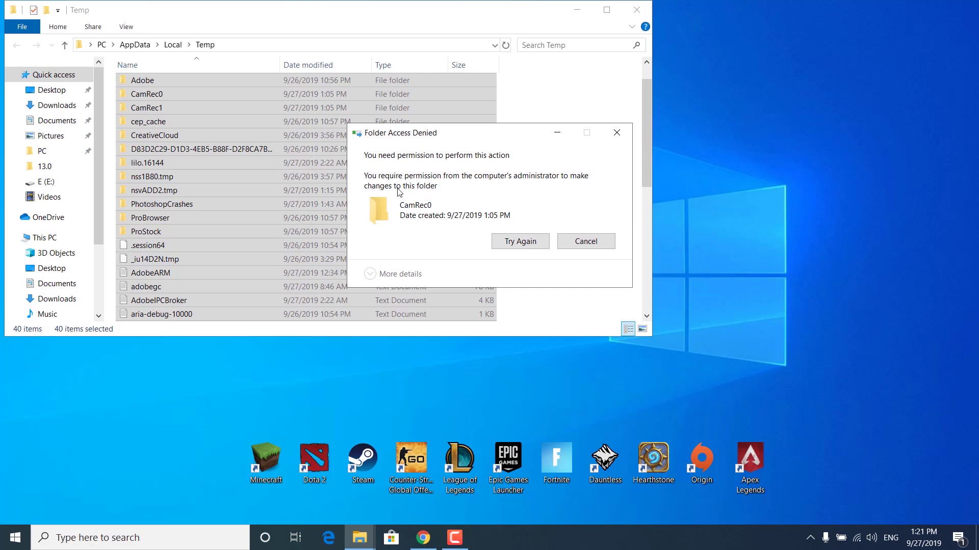
click(520, 241)
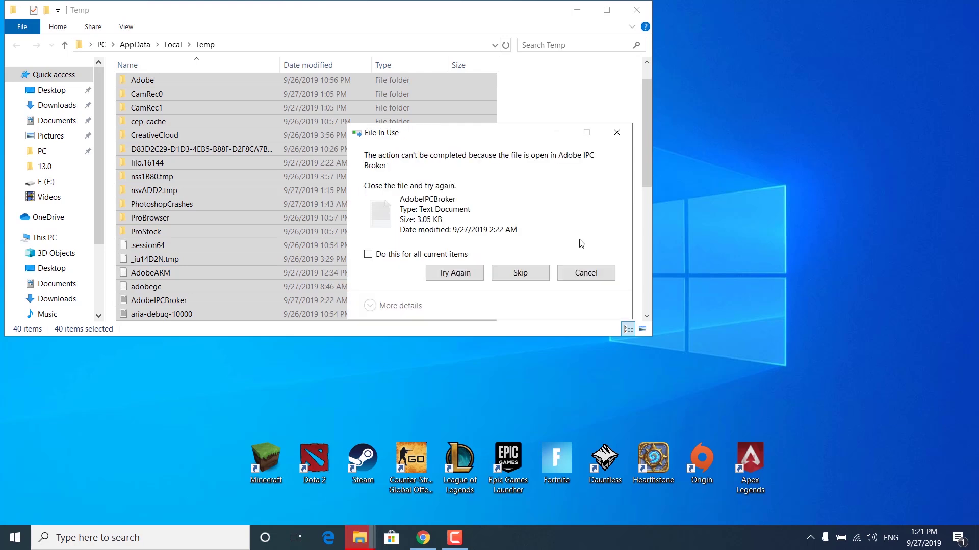
click(437, 254)
click(511, 284)
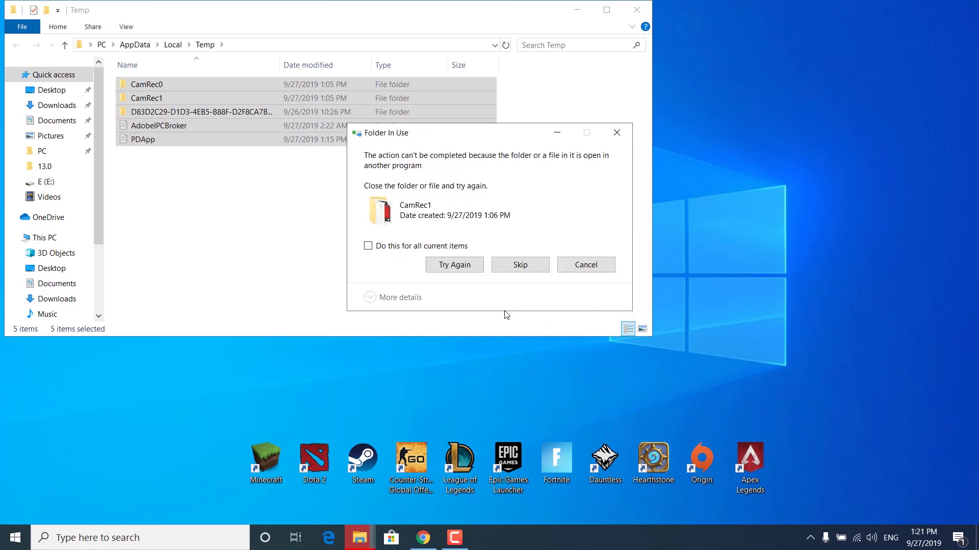
click(466, 249)
click(525, 269)
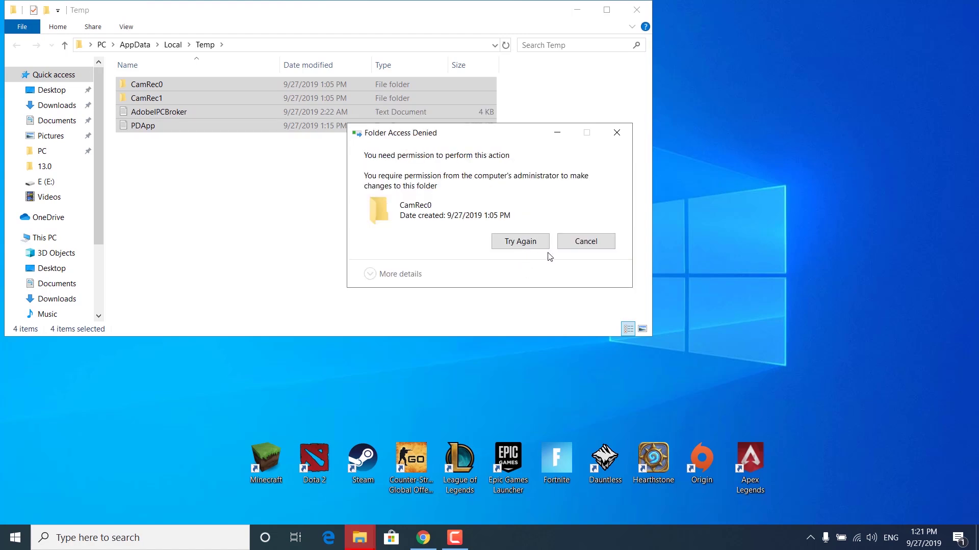
click(582, 242)
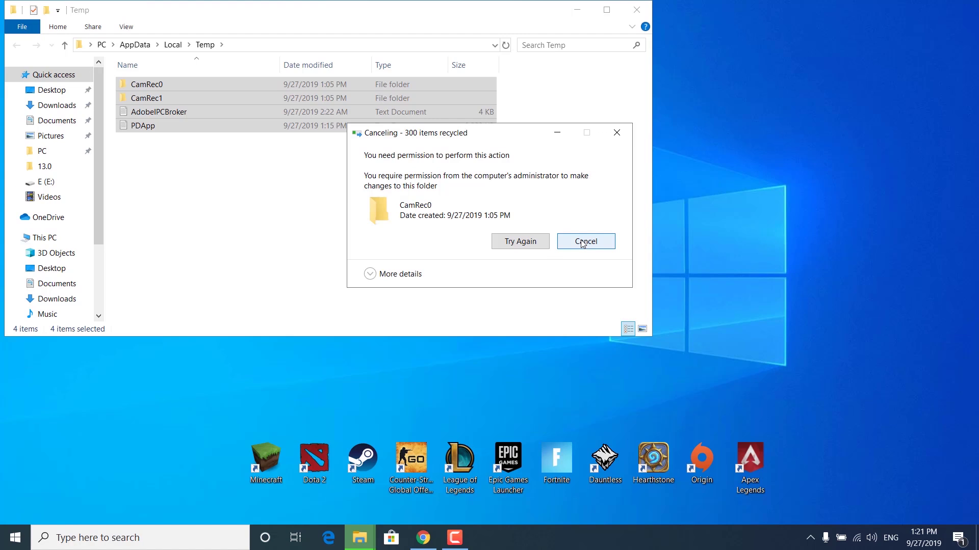
click(610, 127)
- Close the Temp window and open the Windows Prefetch folder through Run
click(636, 12)
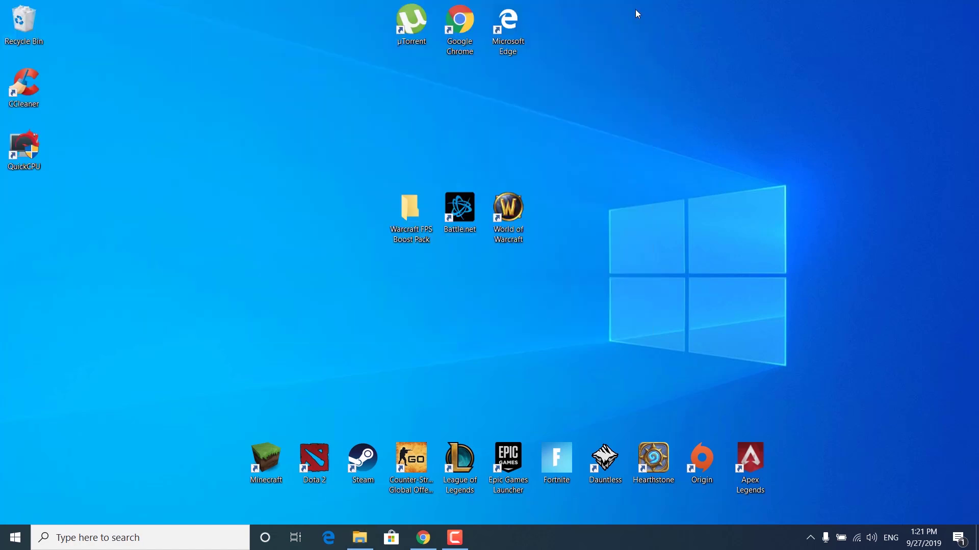
click(177, 539)
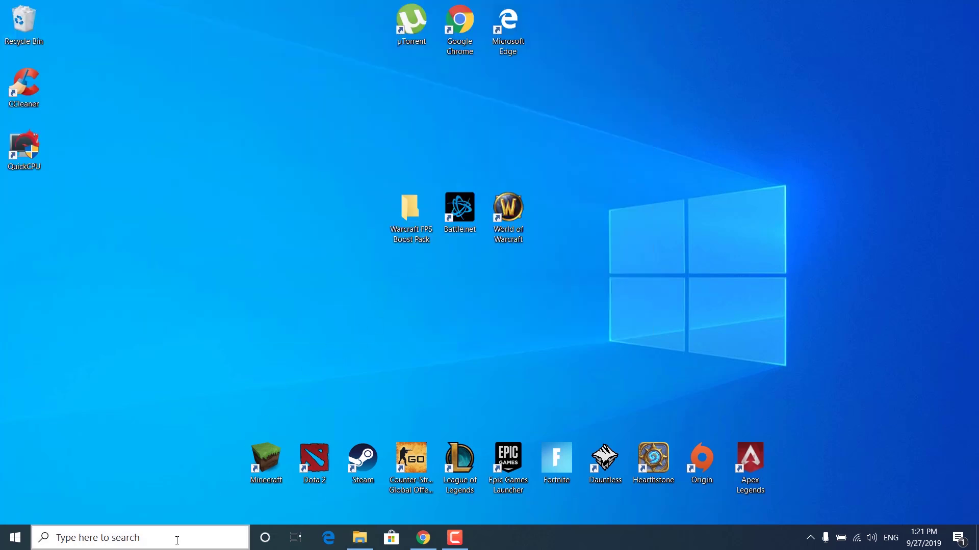
text(run)
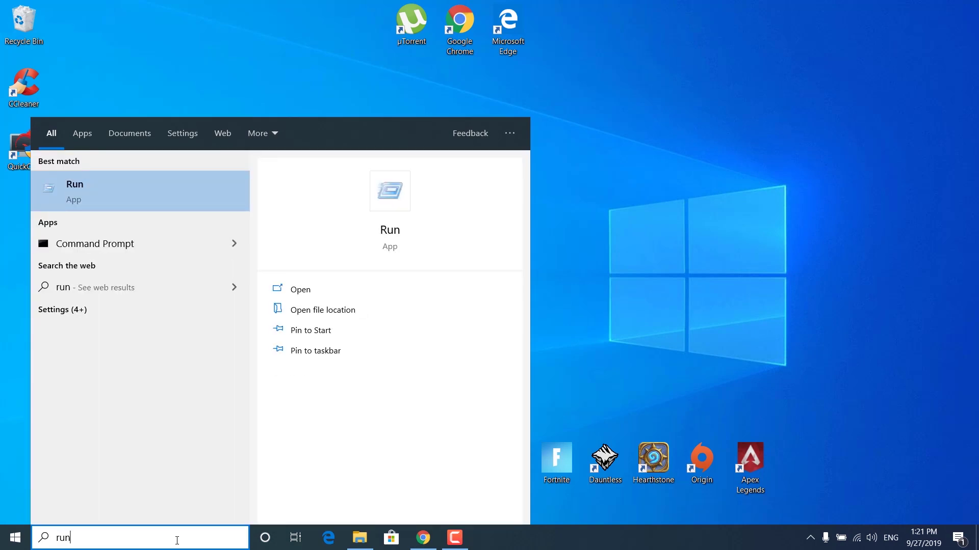
key(Return)
text(prefetch)
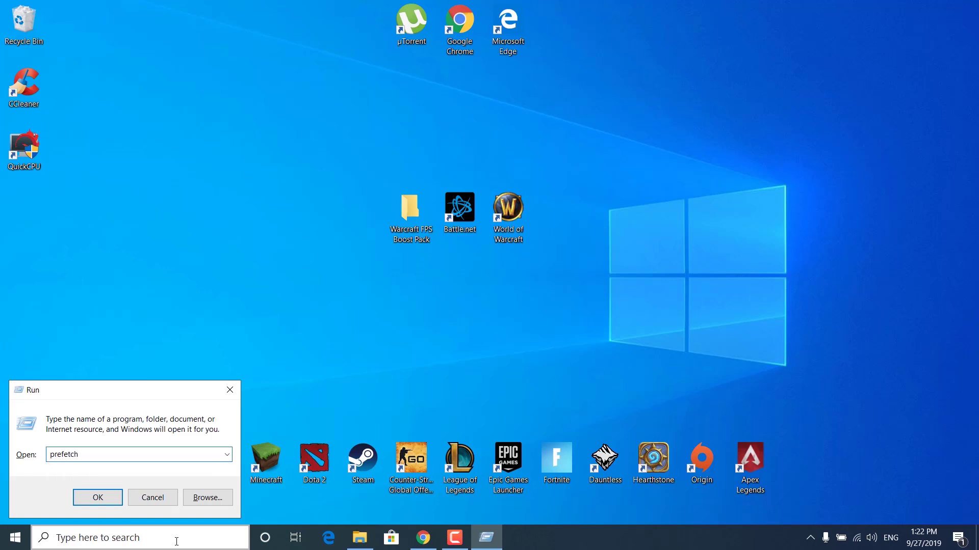
click(104, 499)
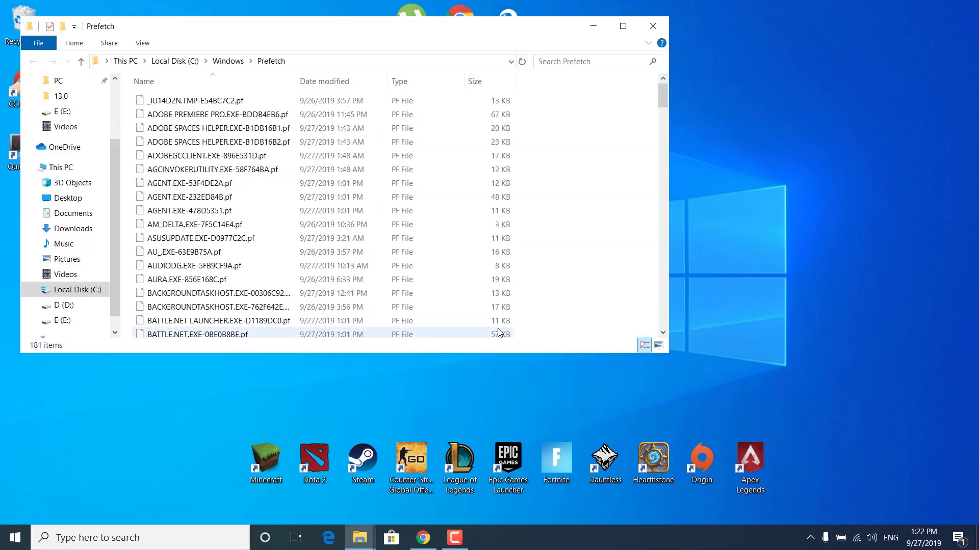
- Delete all Prefetch files, skipping the one locked by SysMain
click(430, 198)
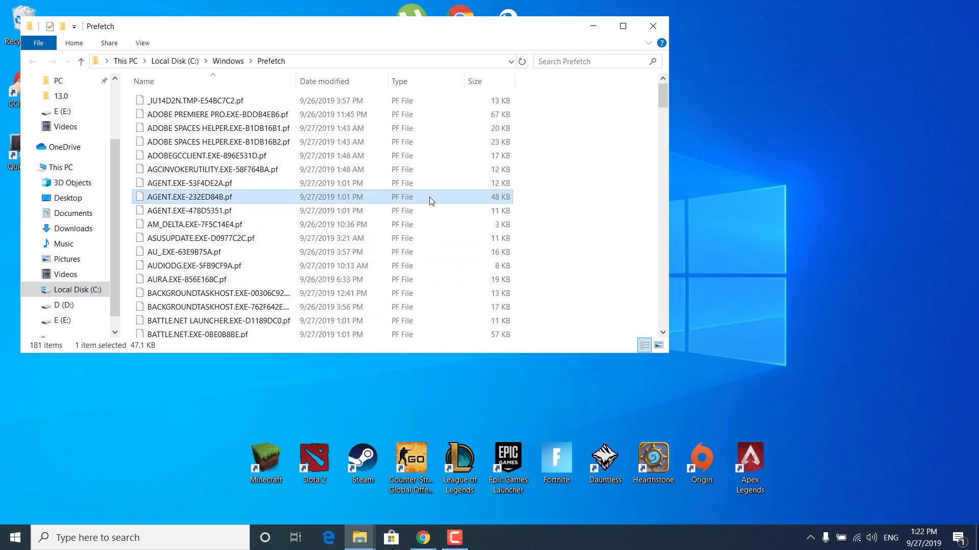
key(ctrl+a)
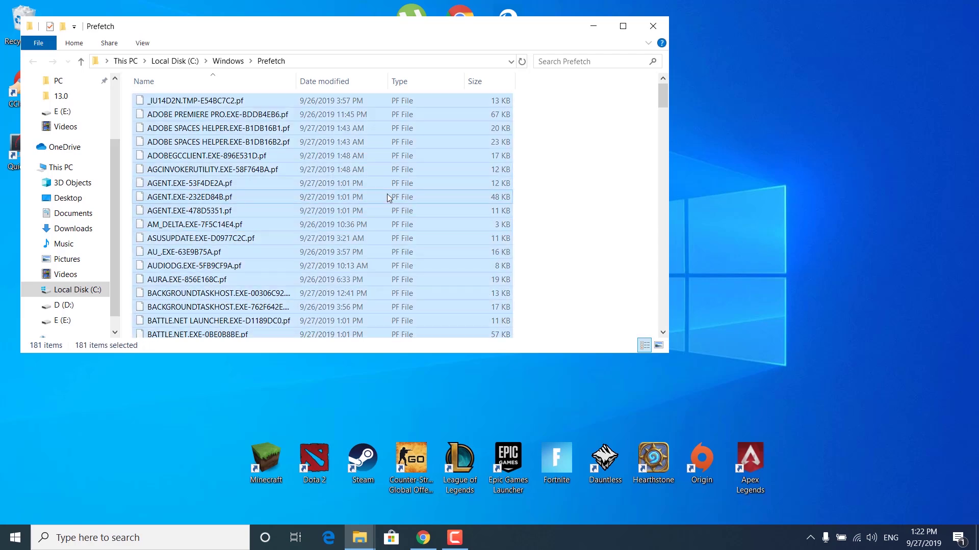
right_click(300, 197)
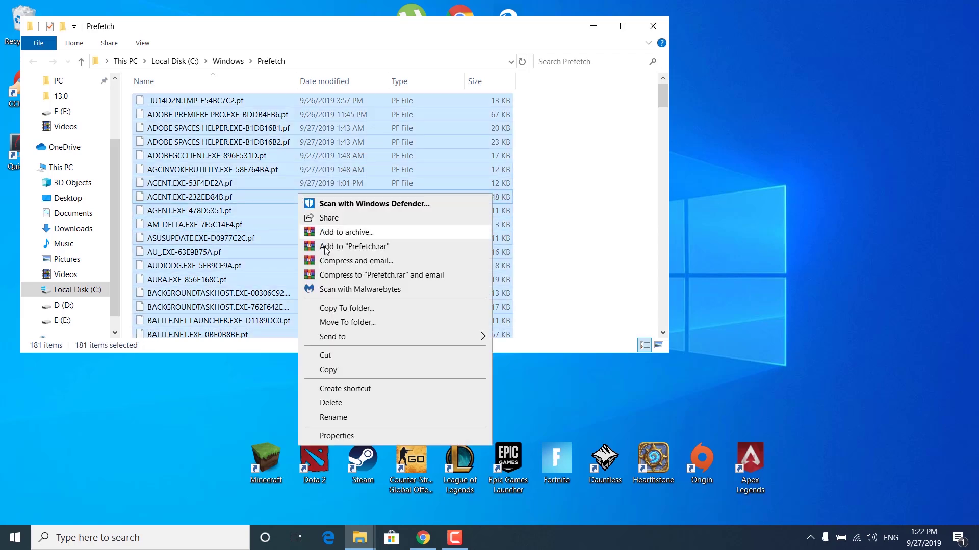
click(326, 406)
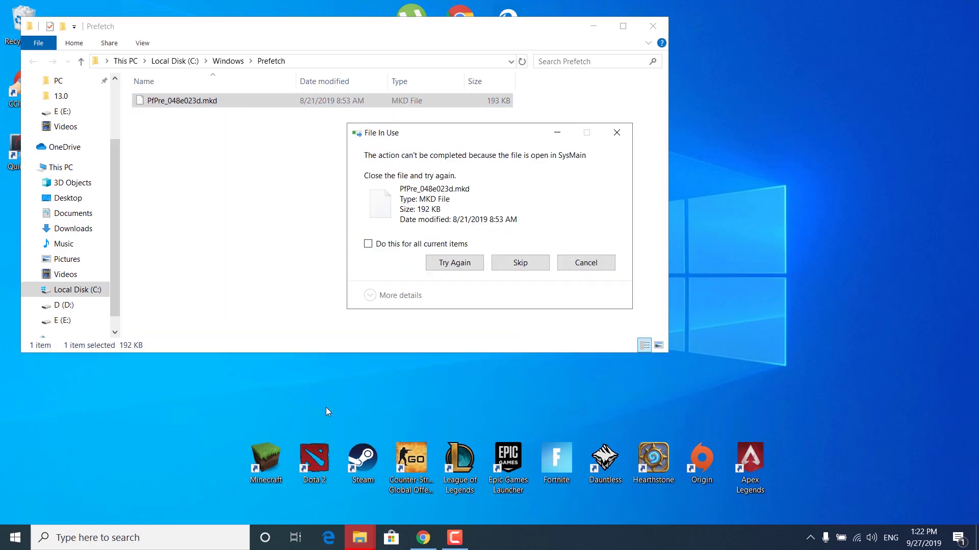
click(383, 247)
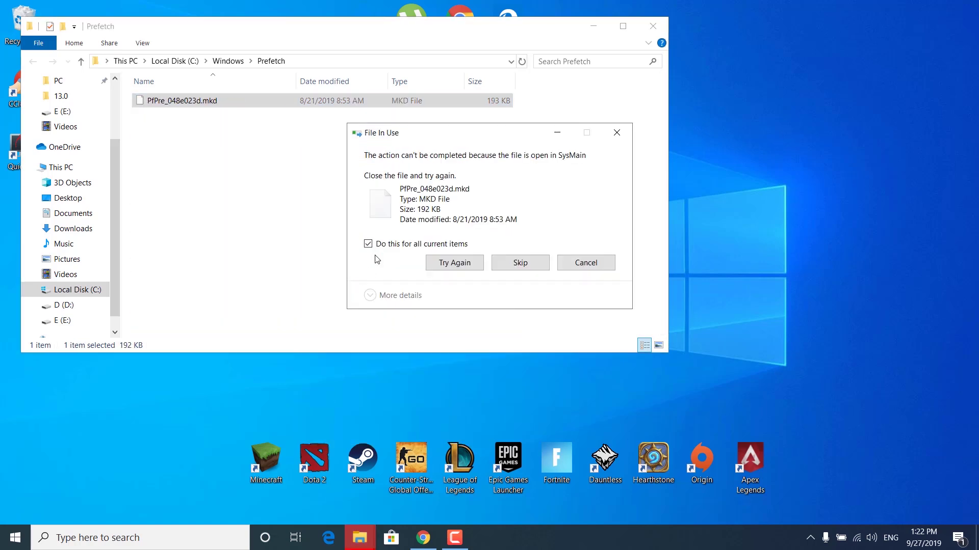
click(519, 264)
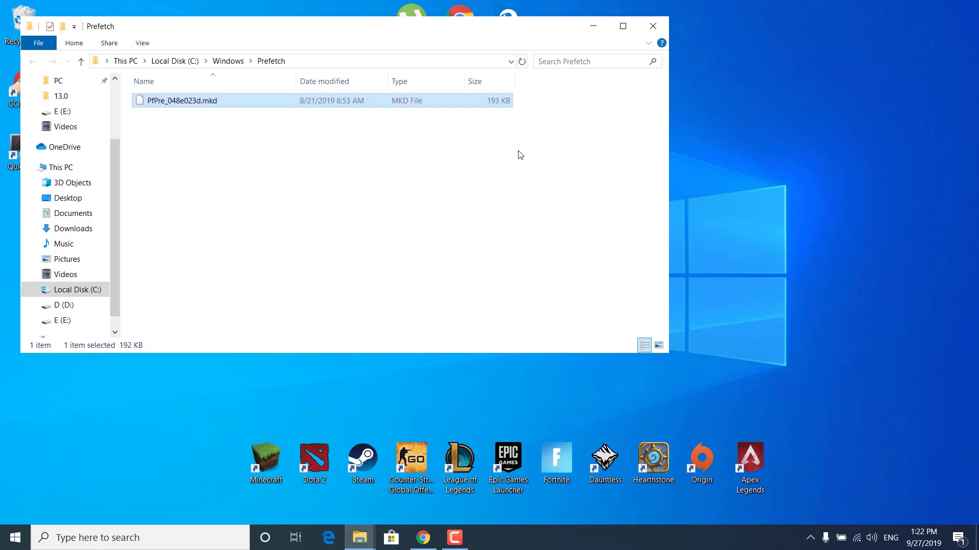